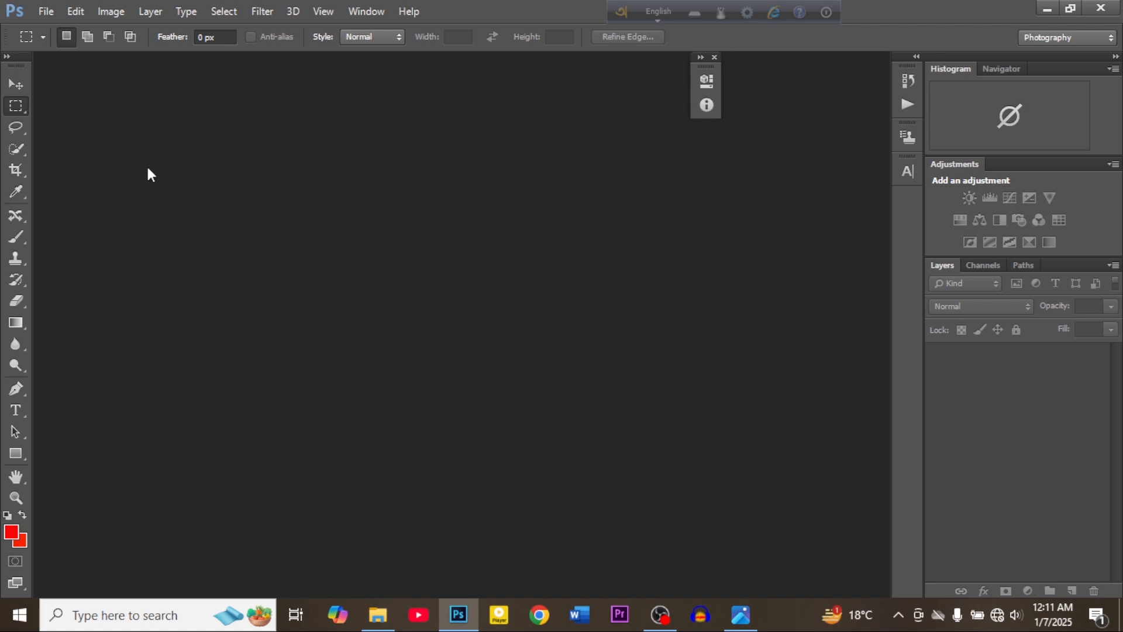
# Create a white 1280 × 720 px document at 300 pixels/inch in 16-bit RGB and unlock its background layer.
pyautogui.click(45, 12)
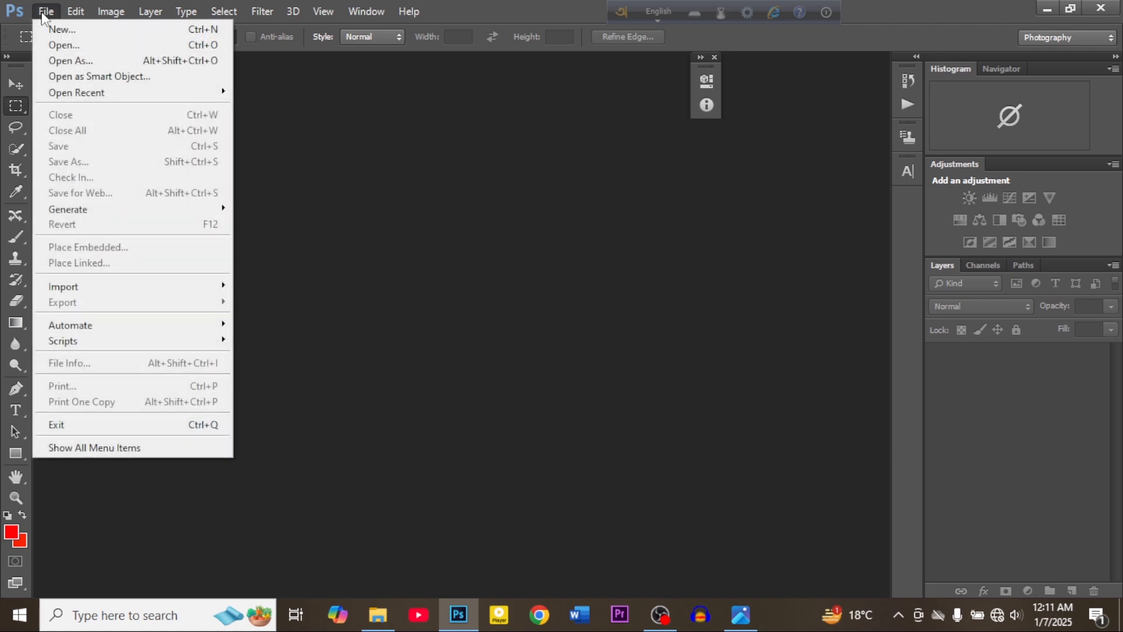
pyautogui.click(55, 29)
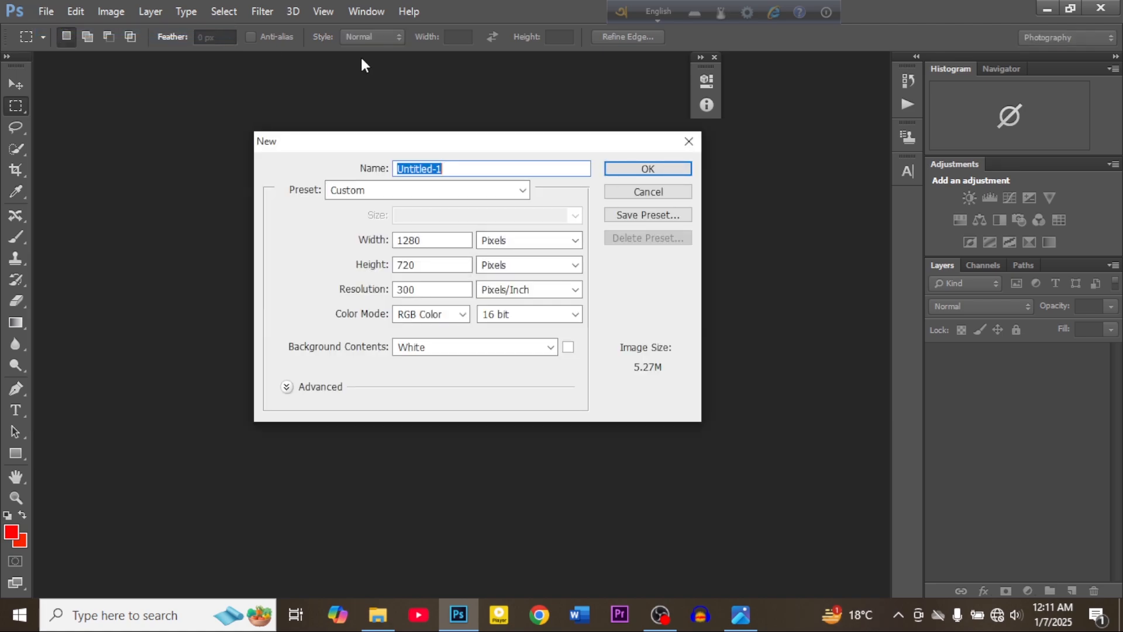
pyautogui.moveTo(478, 141); pyautogui.dragTo(466, 109)
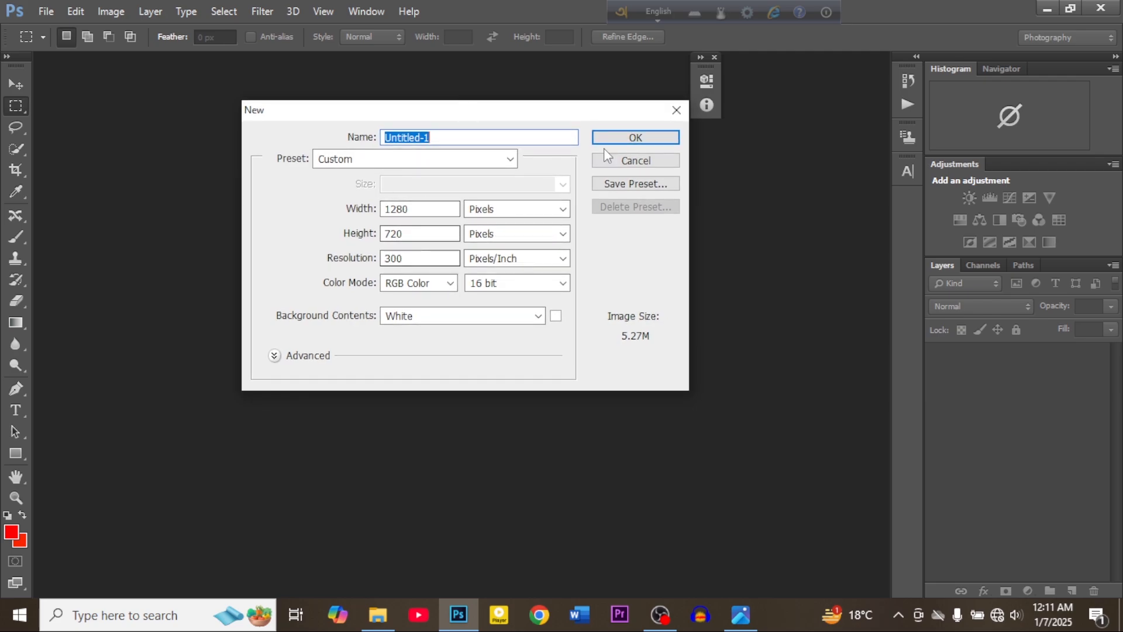
pyautogui.click(628, 139)
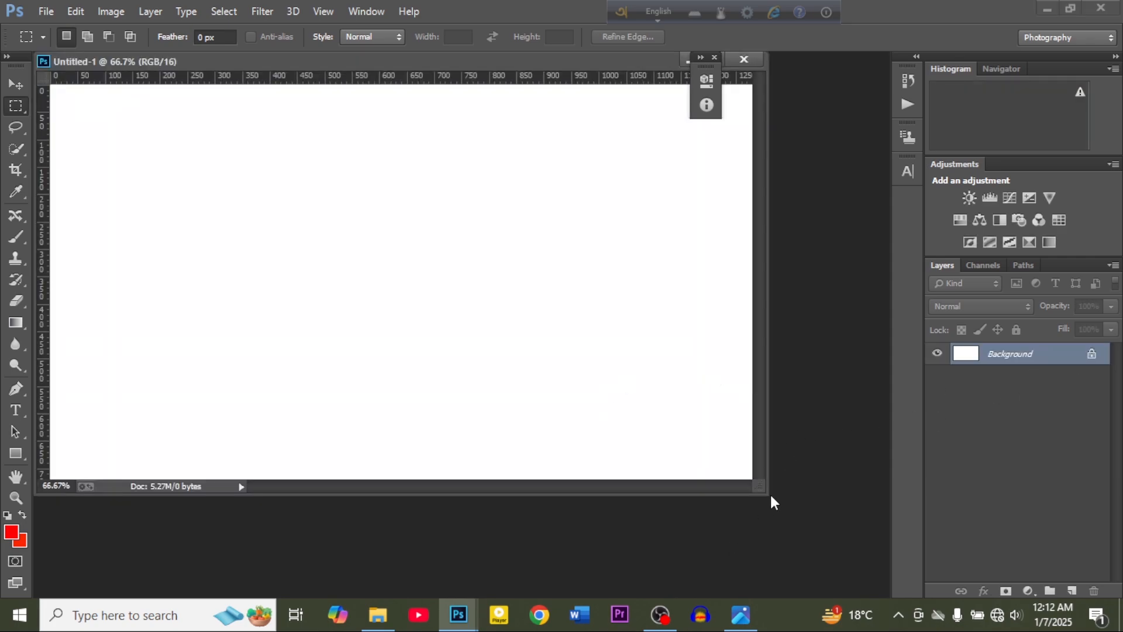
pyautogui.moveTo(767, 497); pyautogui.dragTo(824, 529)
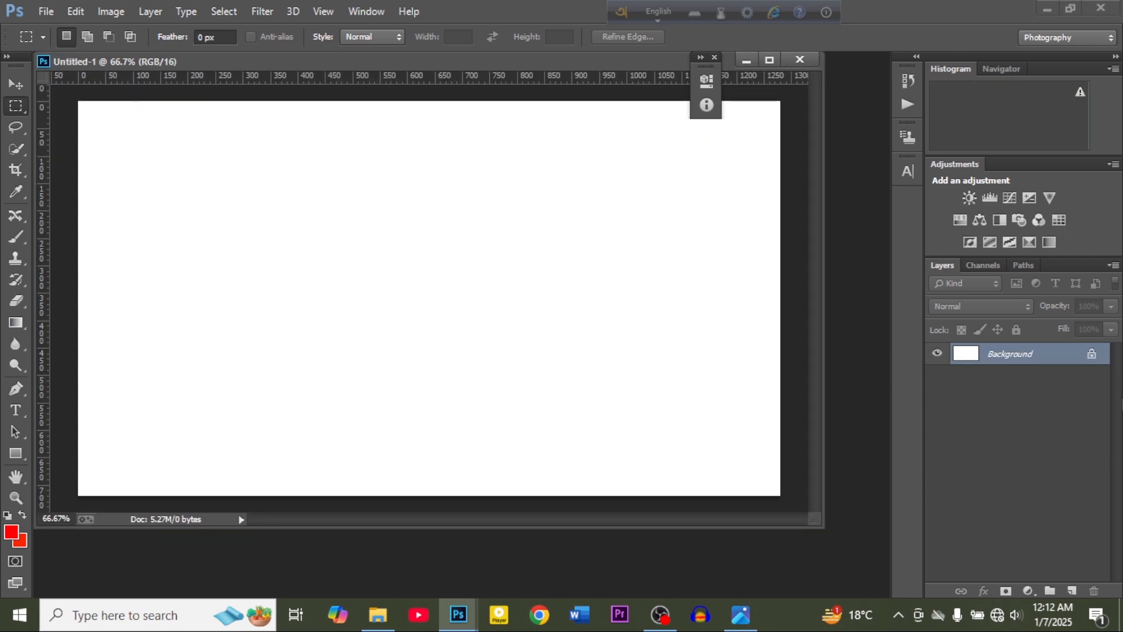
pyautogui.click(1092, 355)
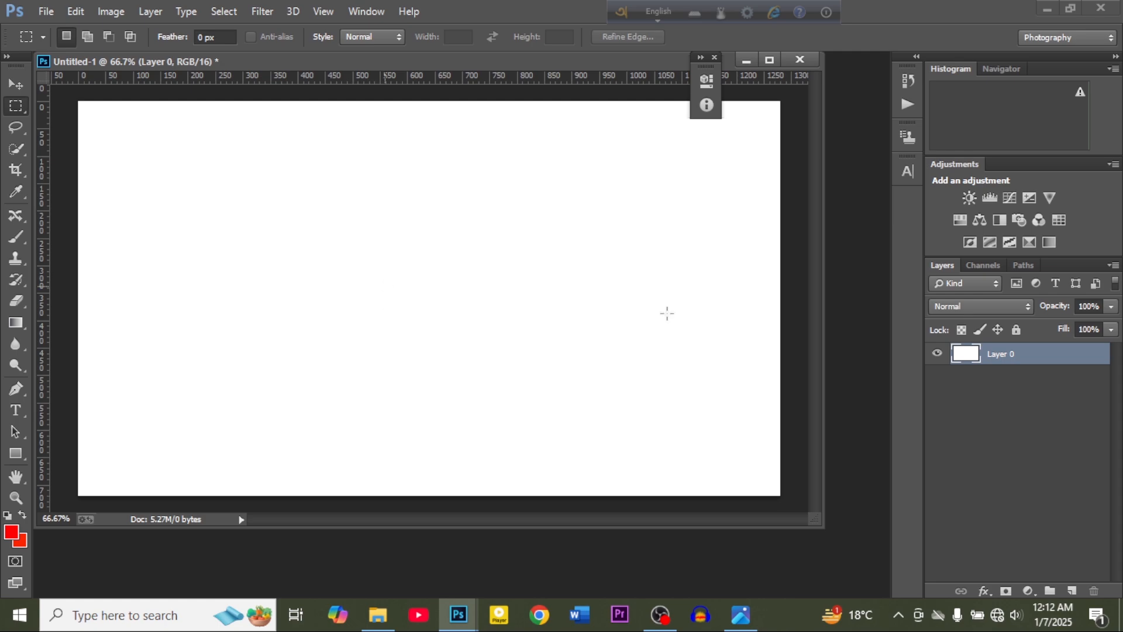
# Open the character cutouts, the ffggbbb burning-city image and the Pushpa title image together from the Pushpa 02 folder.
pyautogui.click(11, 83)
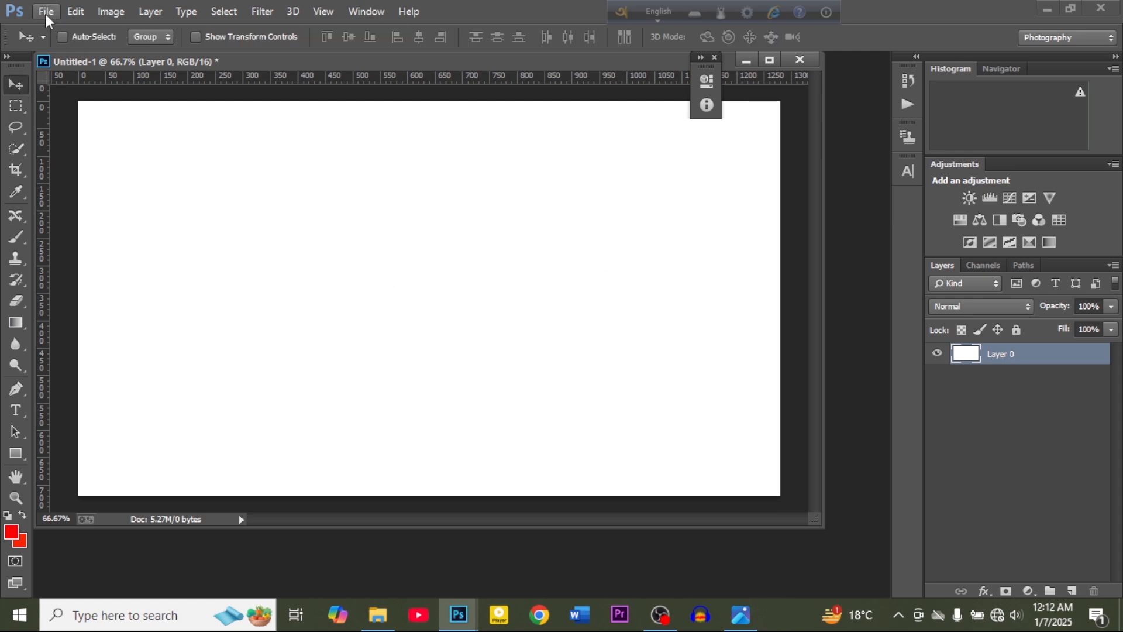
pyautogui.click(45, 14)
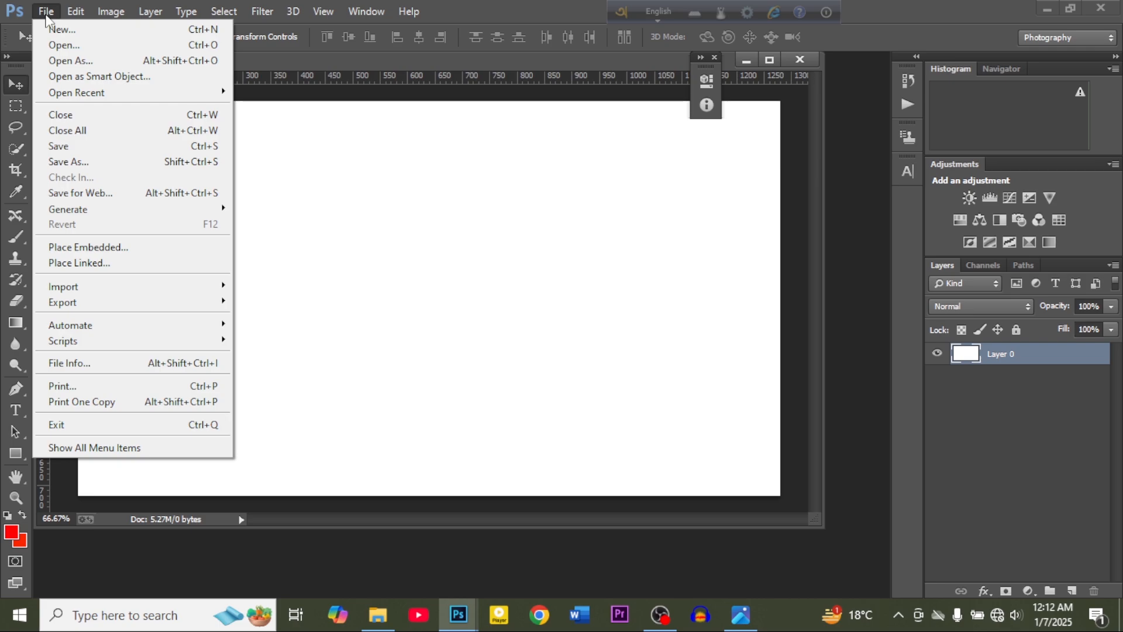
pyautogui.click(76, 44)
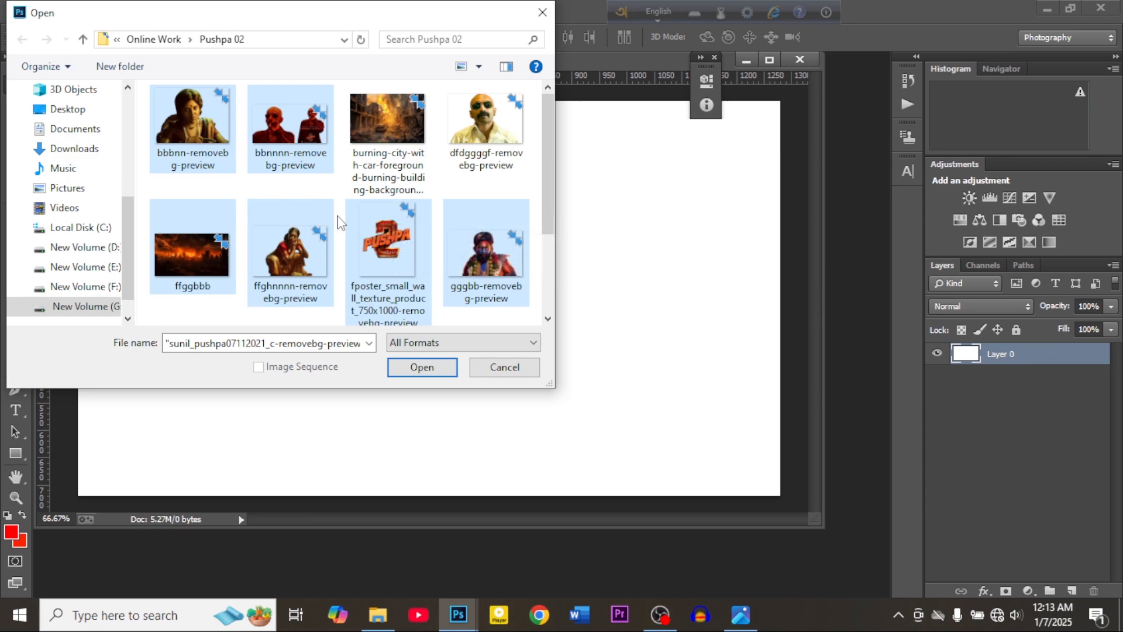
pyautogui.keyDown('ctrl'); pyautogui.click(268, 251); pyautogui.keyUp('ctrl')
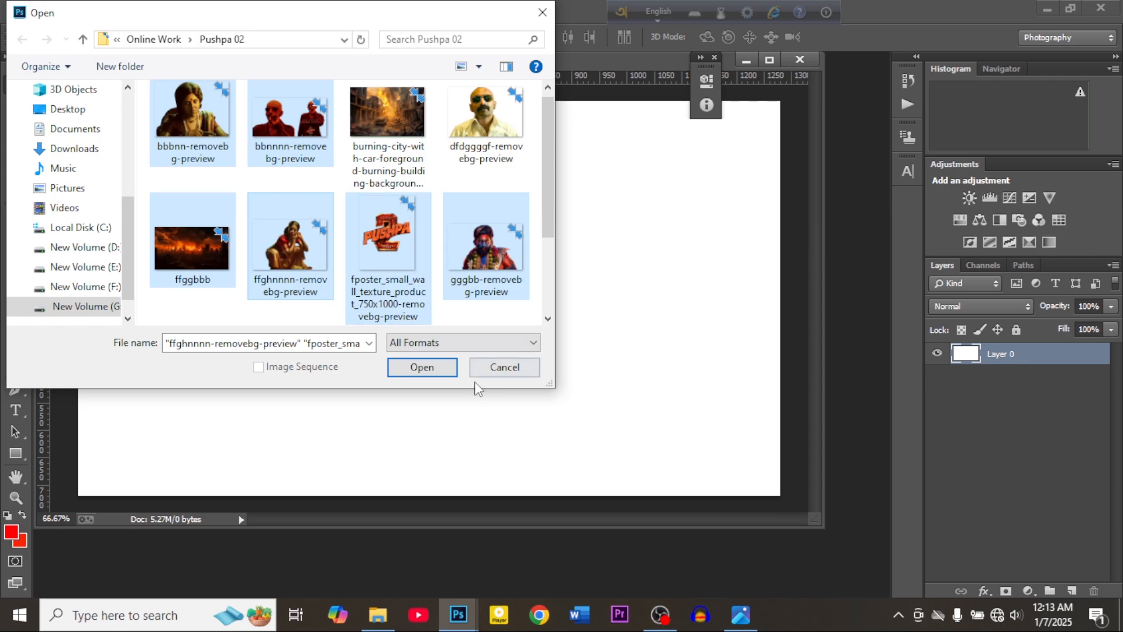
pyautogui.click(424, 369)
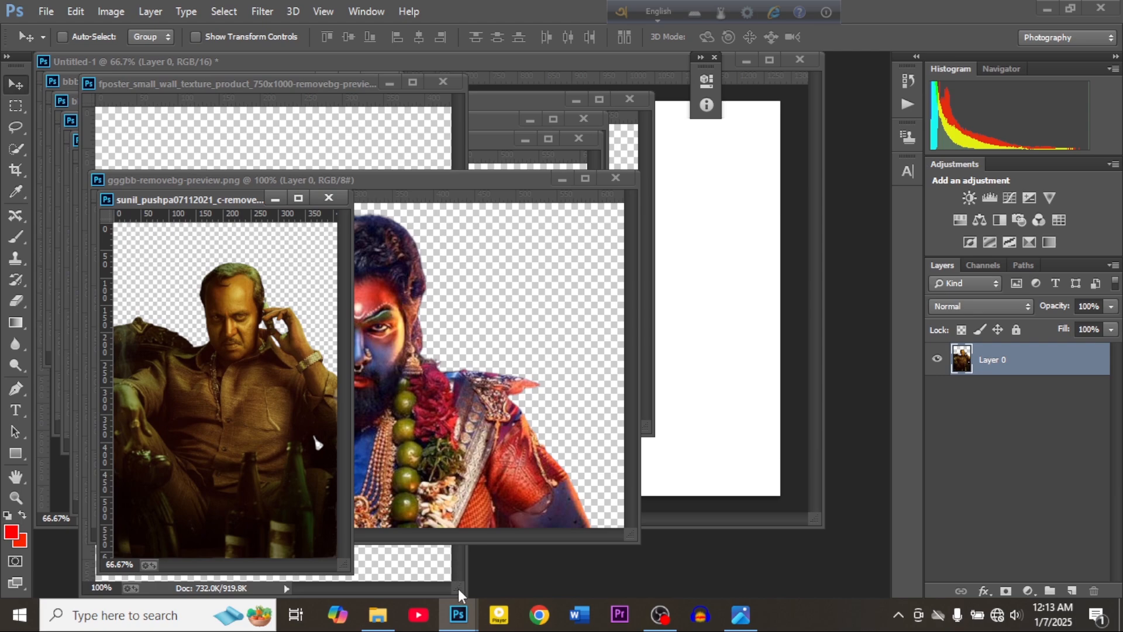
# Unlock the background of ffggbbb.jpg and copy the burning-city image into the Untitled-1 document, near the canvas centre.
pyautogui.moveTo(460, 624)
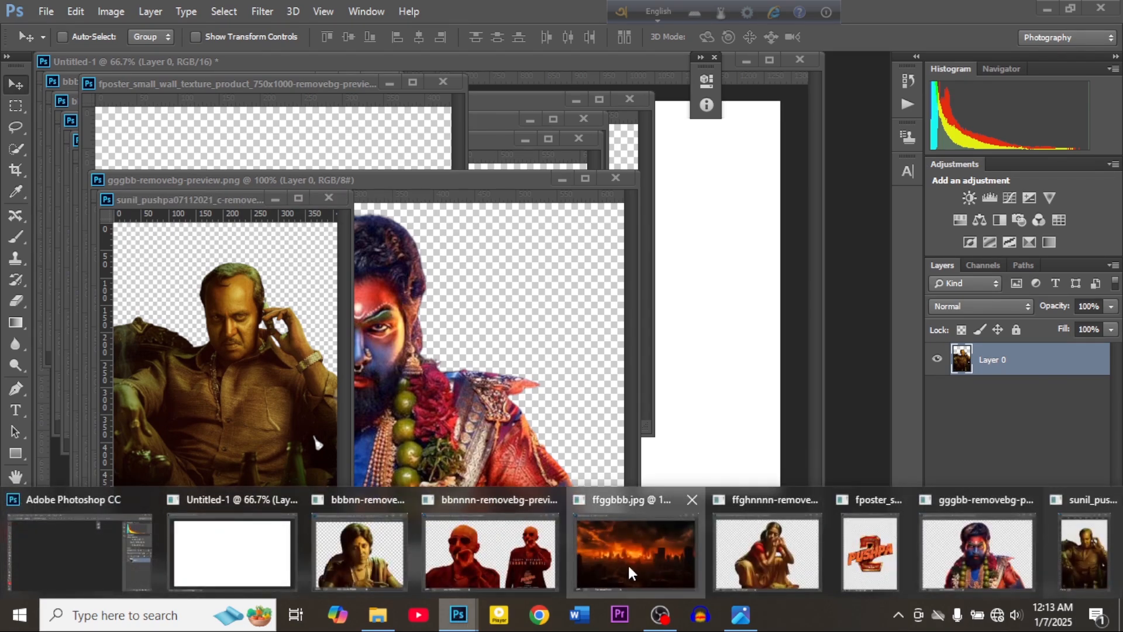
pyautogui.click(585, 585)
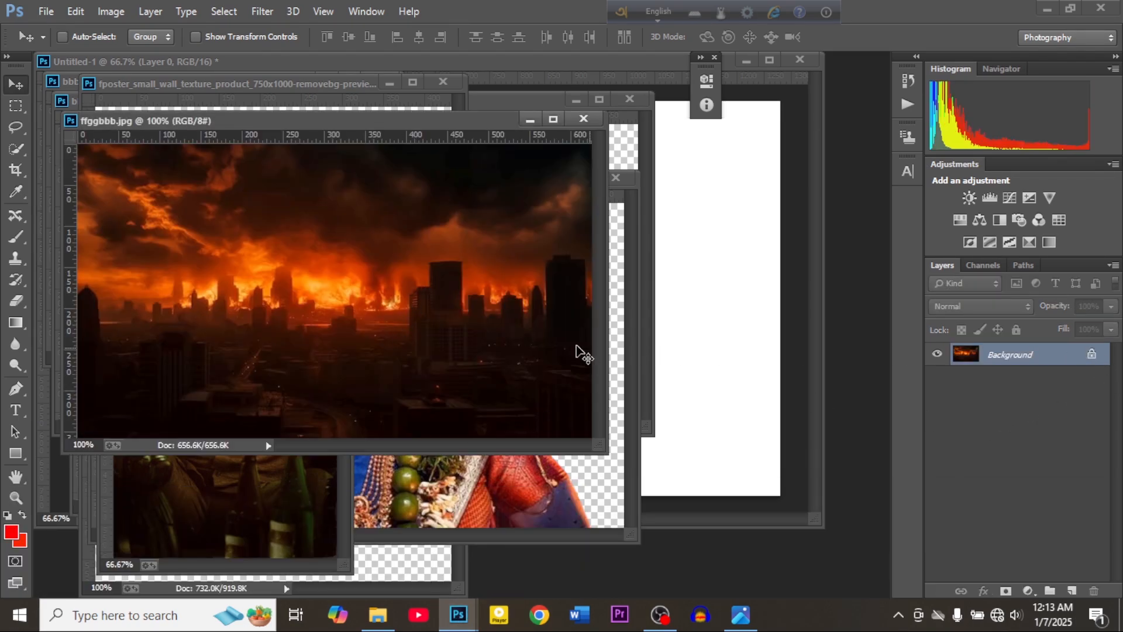
pyautogui.click(1091, 355)
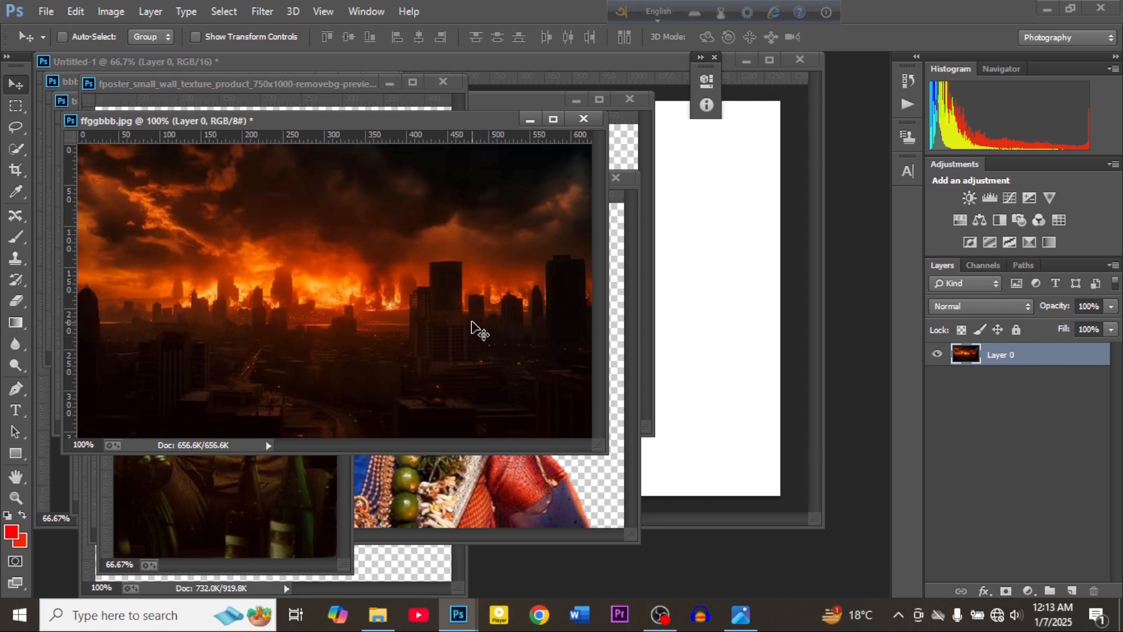
pyautogui.moveTo(416, 293); pyautogui.dragTo(702, 329)
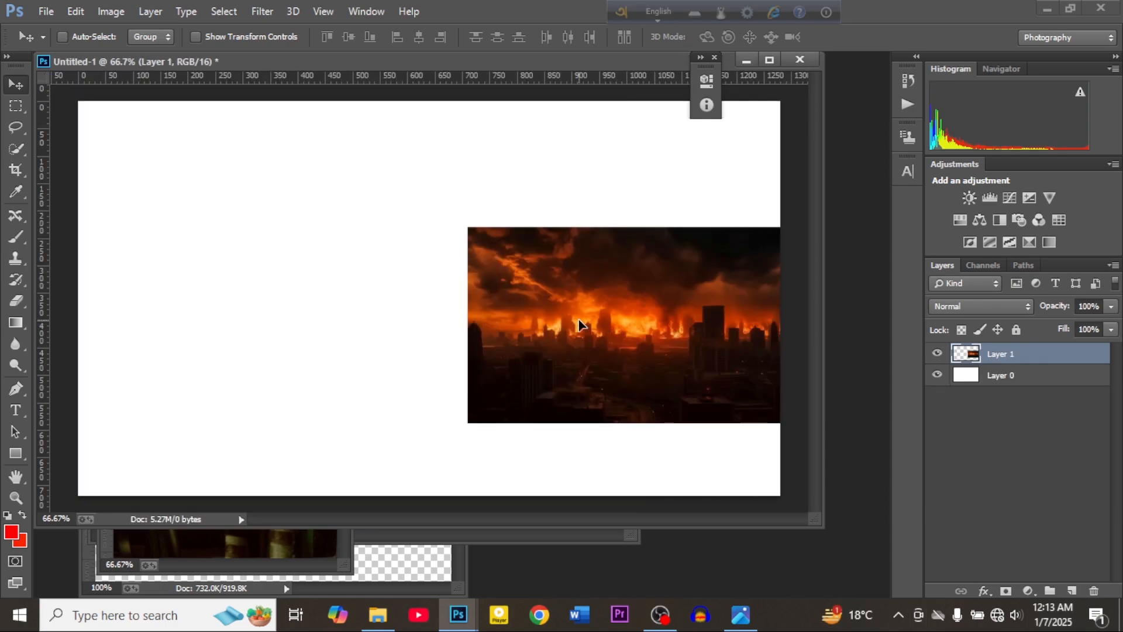
pyautogui.moveTo(633, 323); pyautogui.dragTo(389, 294)
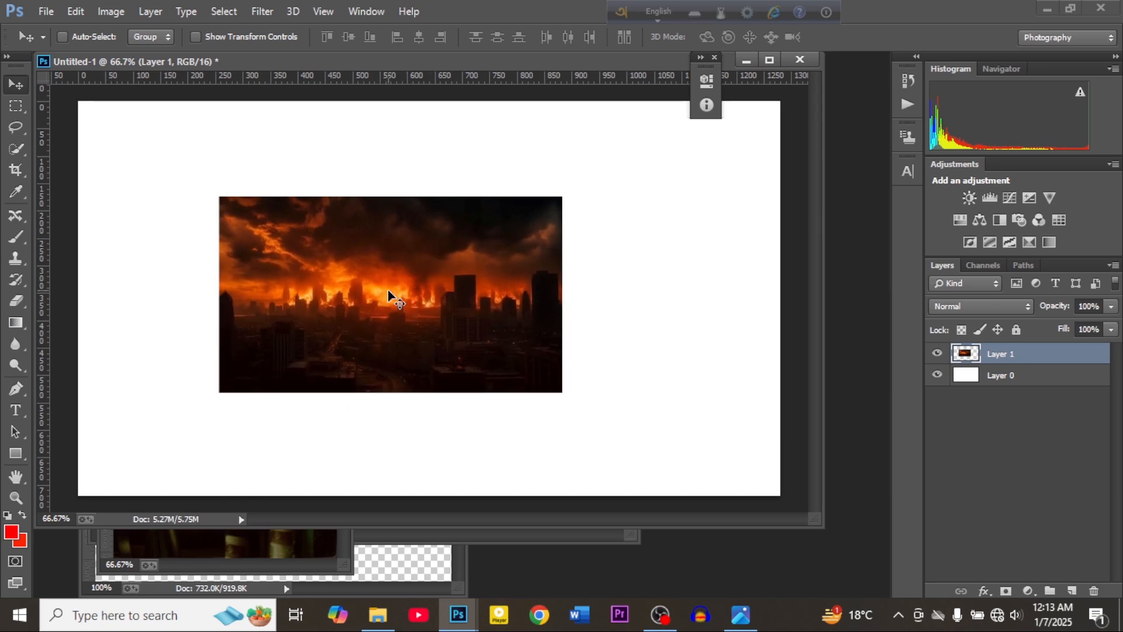
# Scale the burning-city layer to about 205% and position it to cover the whole canvas.
pyautogui.hotkey('ctrl', 't')
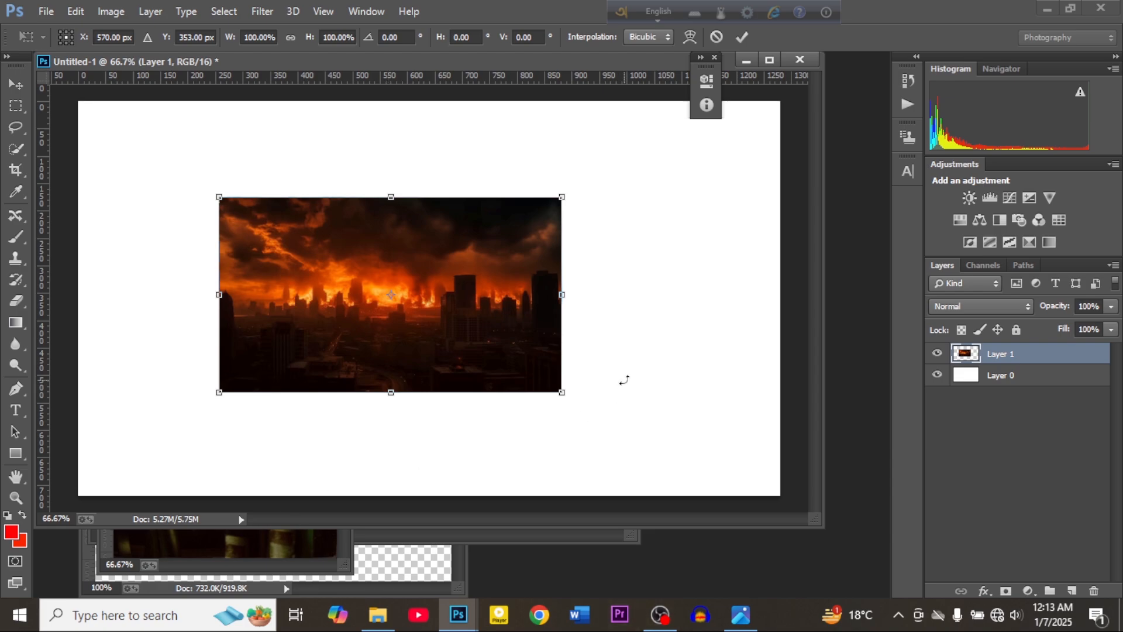
pyautogui.moveTo(563, 390); pyautogui.dragTo(752, 469)
pyautogui.moveTo(644, 423); pyautogui.dragTo(538, 350)
pyautogui.moveTo(609, 403); pyautogui.dragTo(783, 503)
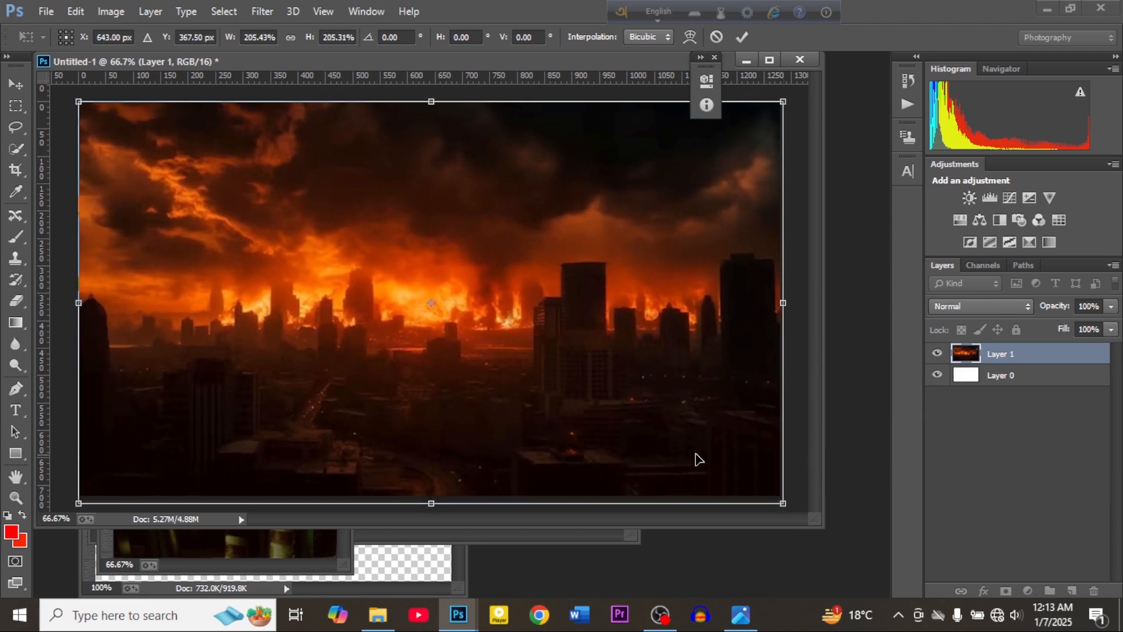
pyautogui.moveTo(696, 459); pyautogui.dragTo(690, 453)
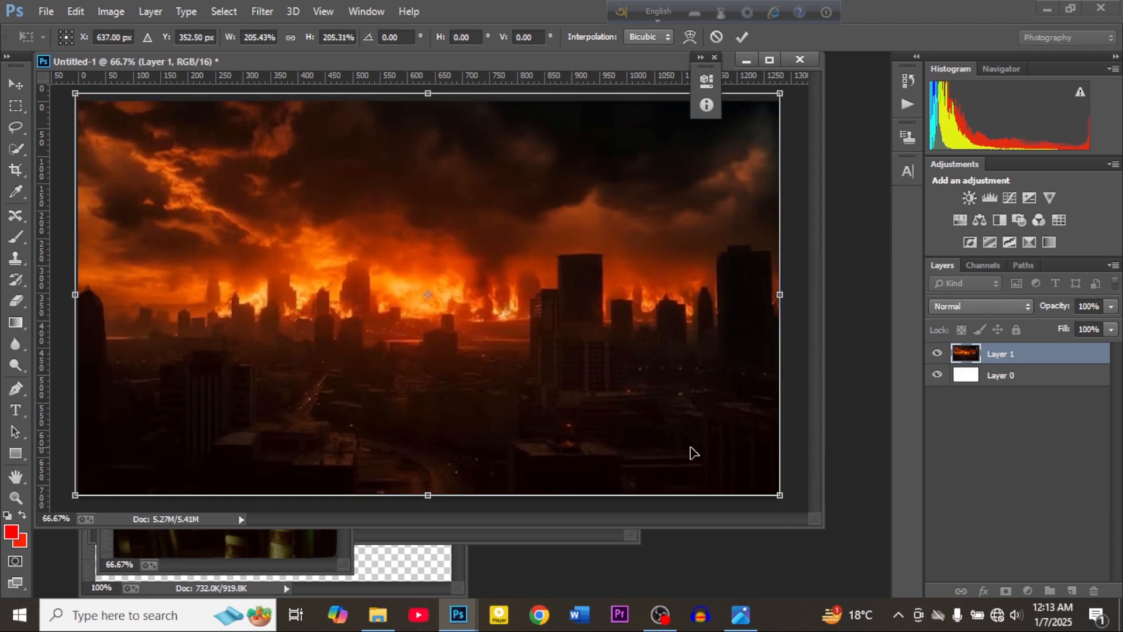
pyautogui.press('Return')
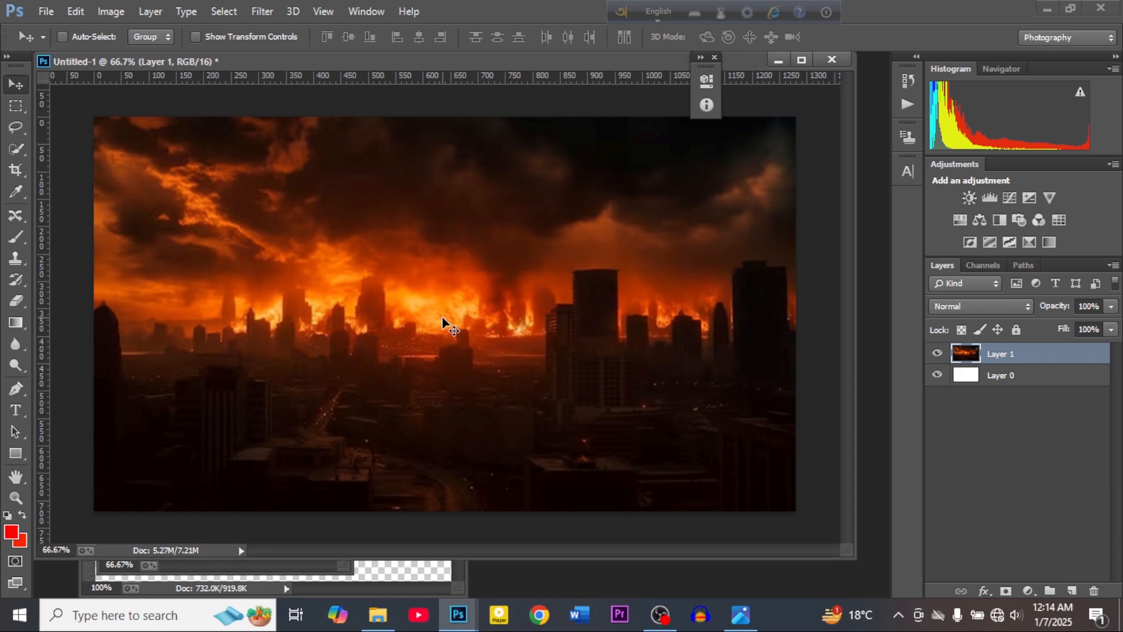
# Apply a Motion Blur to the burning-city layer with an angle of 0° and a distance of 16 pixels.
pyautogui.click(264, 13)
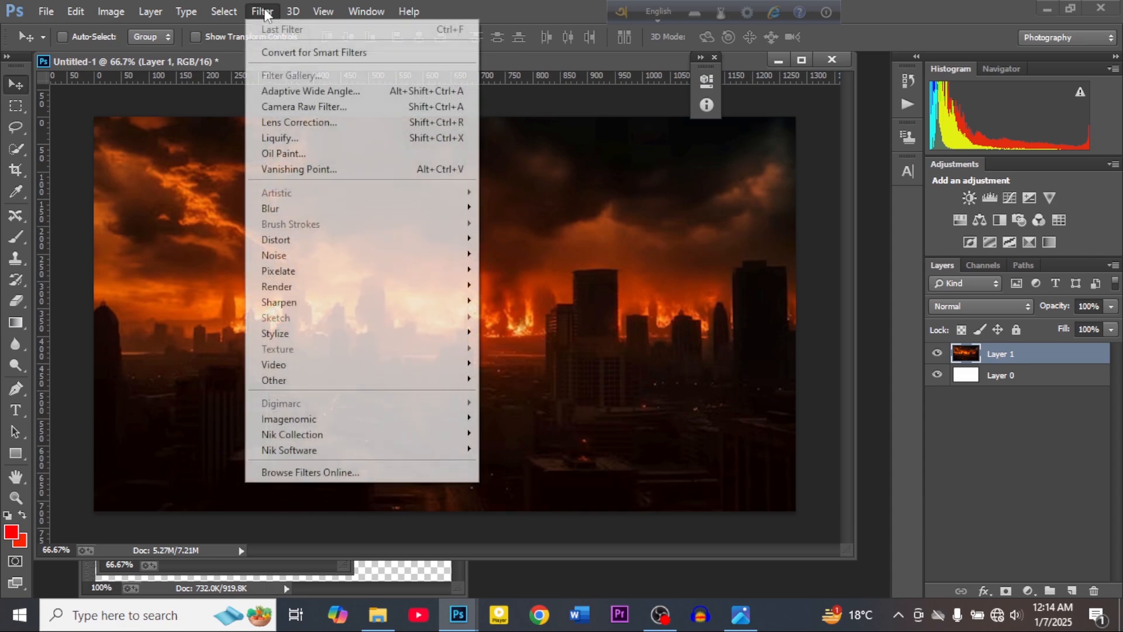
pyautogui.moveTo(305, 214)
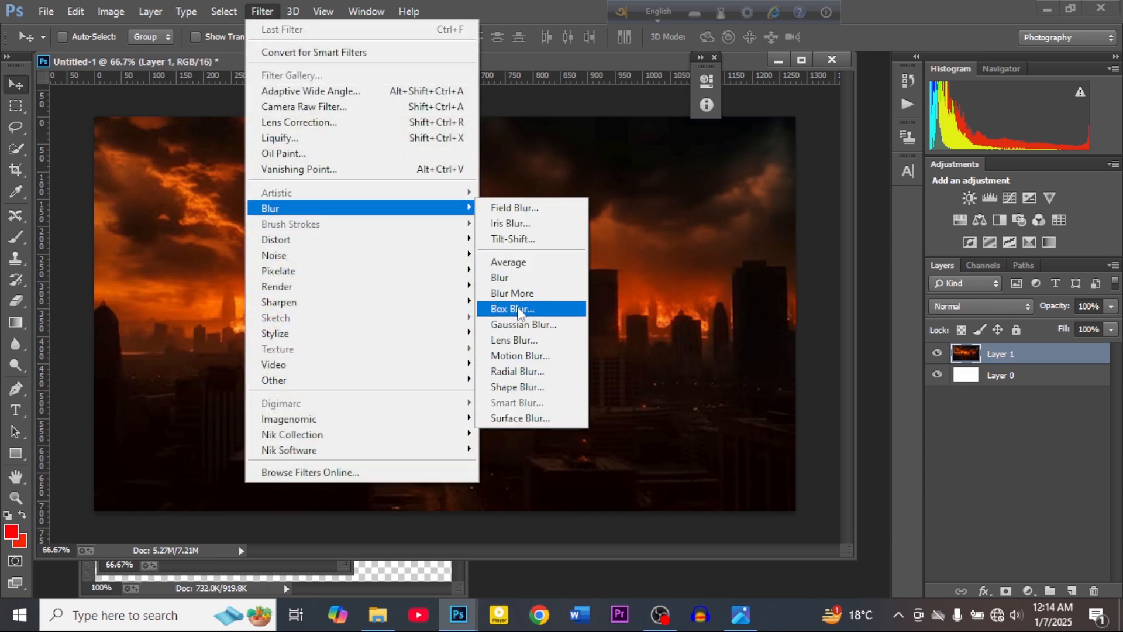
pyautogui.click(518, 356)
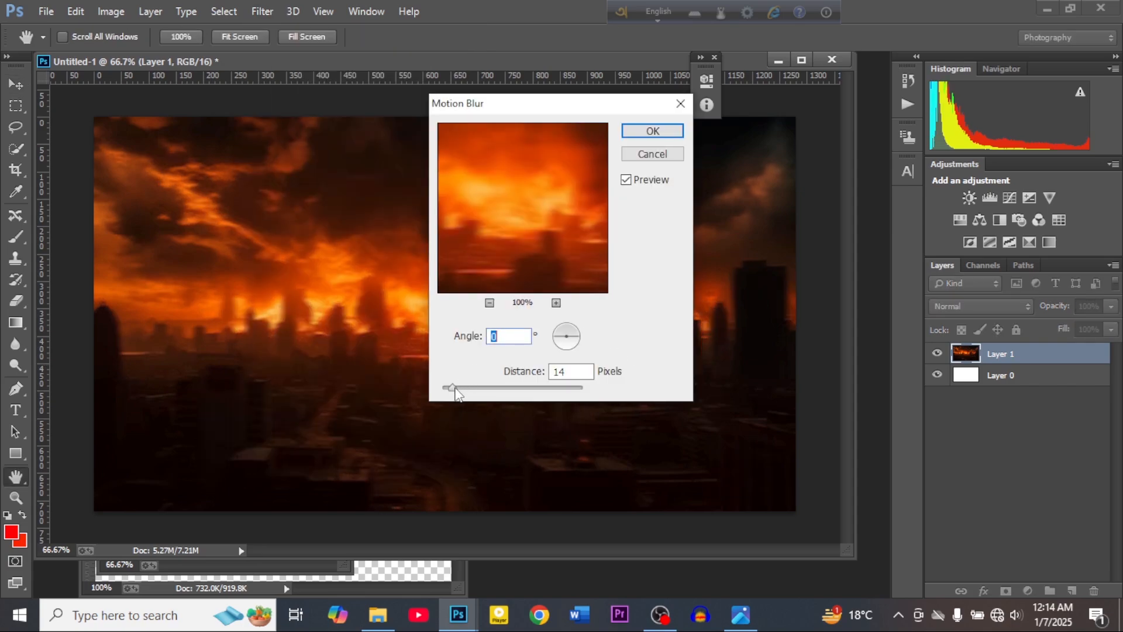
pyautogui.moveTo(456, 393); pyautogui.dragTo(455, 388)
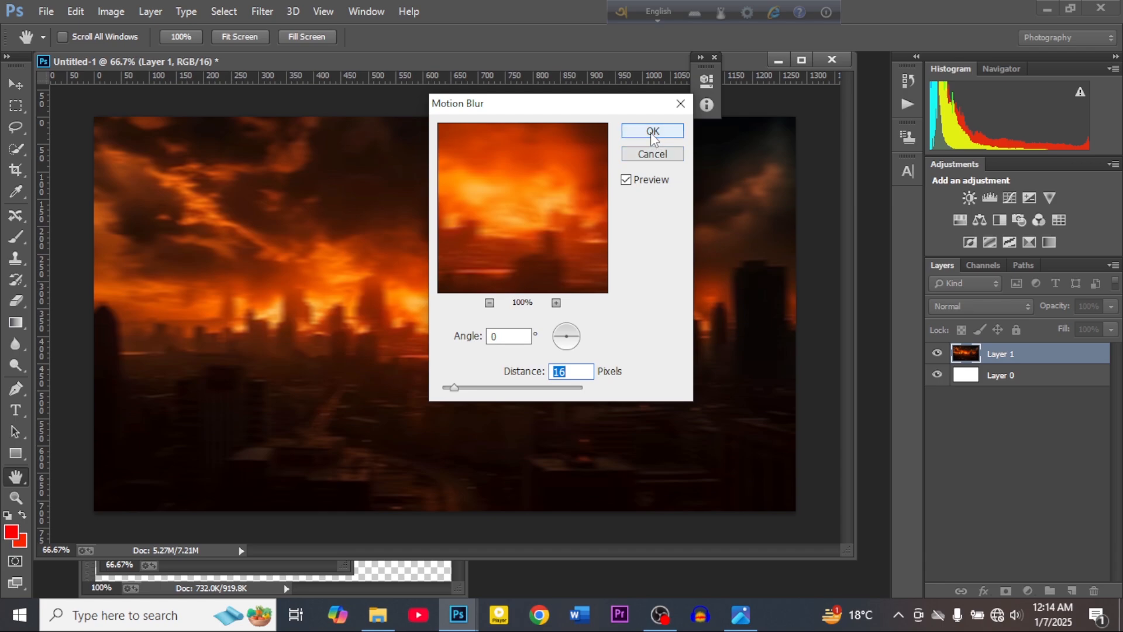
pyautogui.click(650, 132)
pyautogui.press('v')
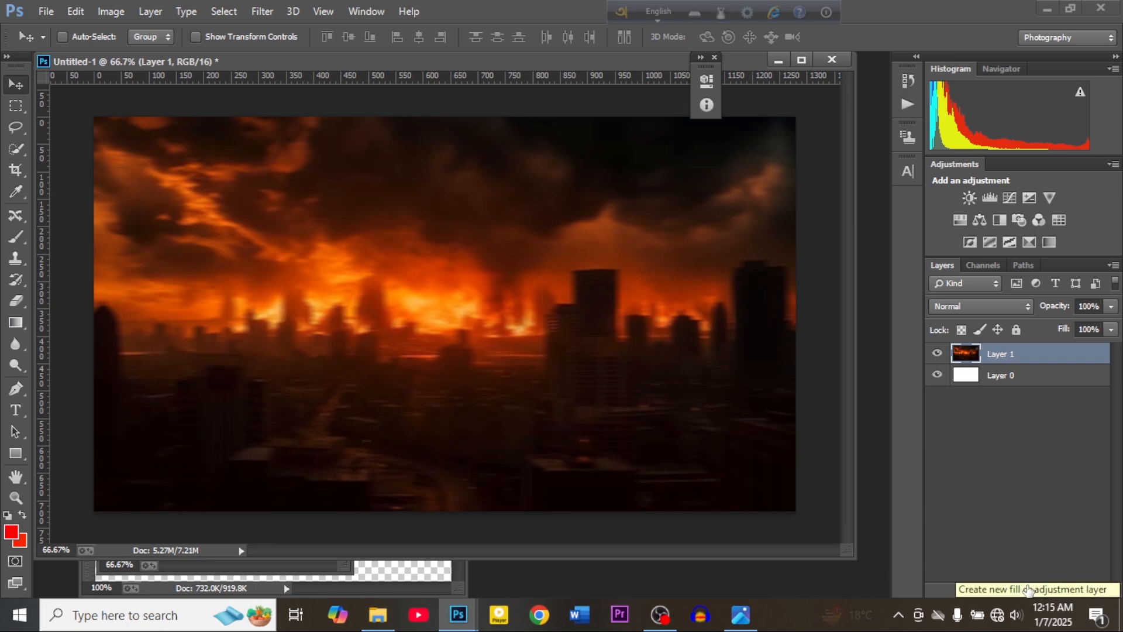
# Add a red (e40303) solid color fill layer above the city layer and set its blend mode to Color Burn.
pyautogui.click(1028, 590)
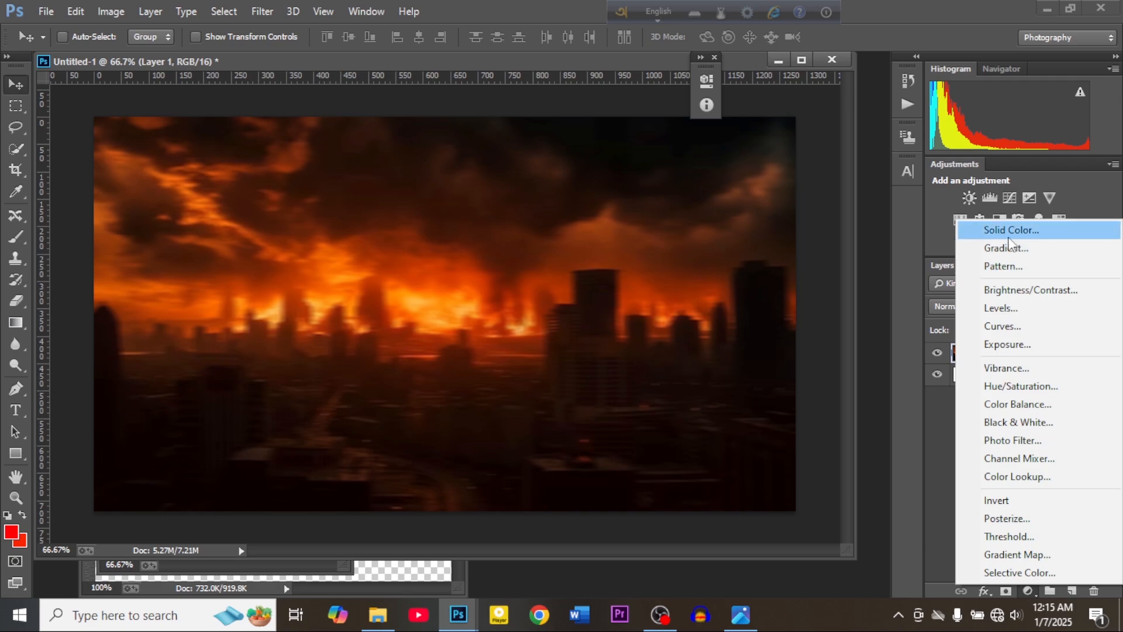
pyautogui.click(1008, 230)
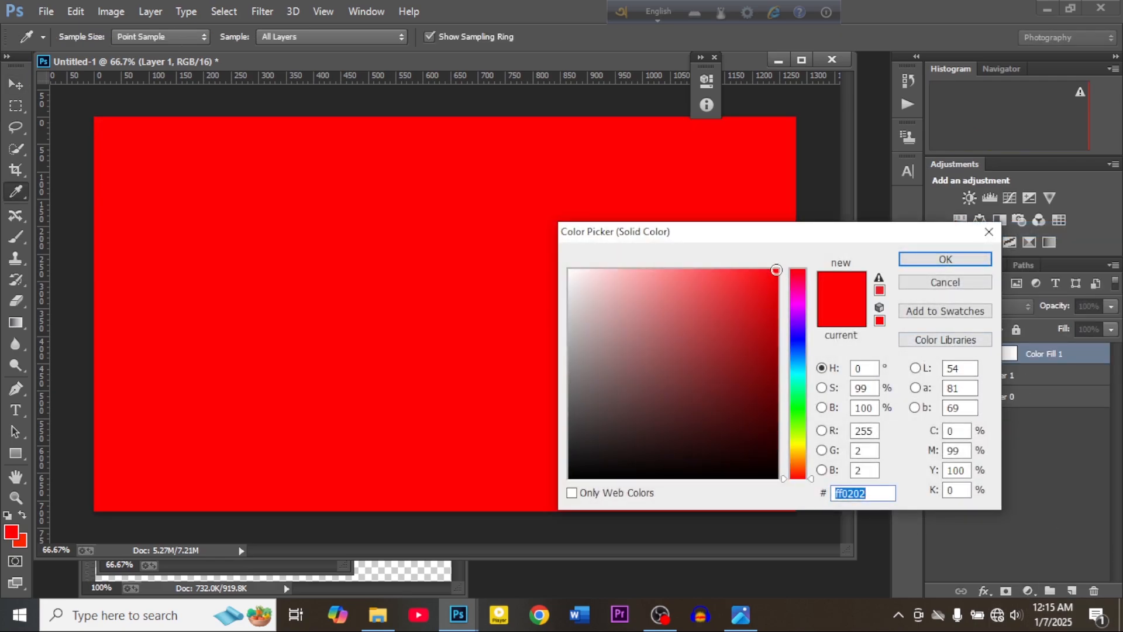
pyautogui.moveTo(776, 270); pyautogui.dragTo(774, 291)
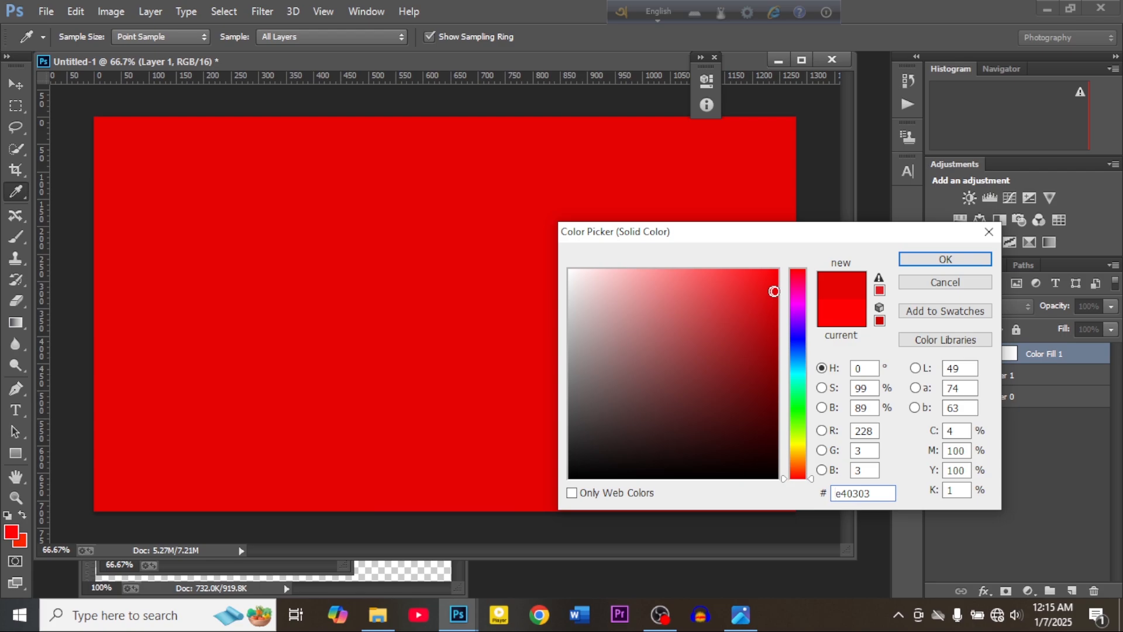
pyautogui.click(927, 261)
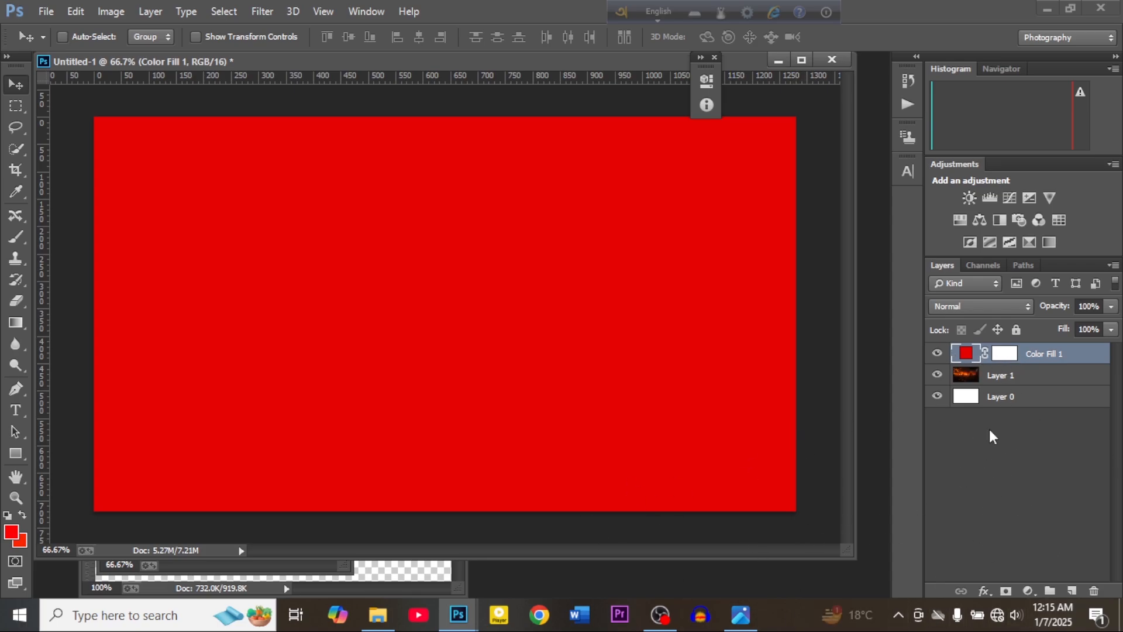
pyautogui.click(981, 306)
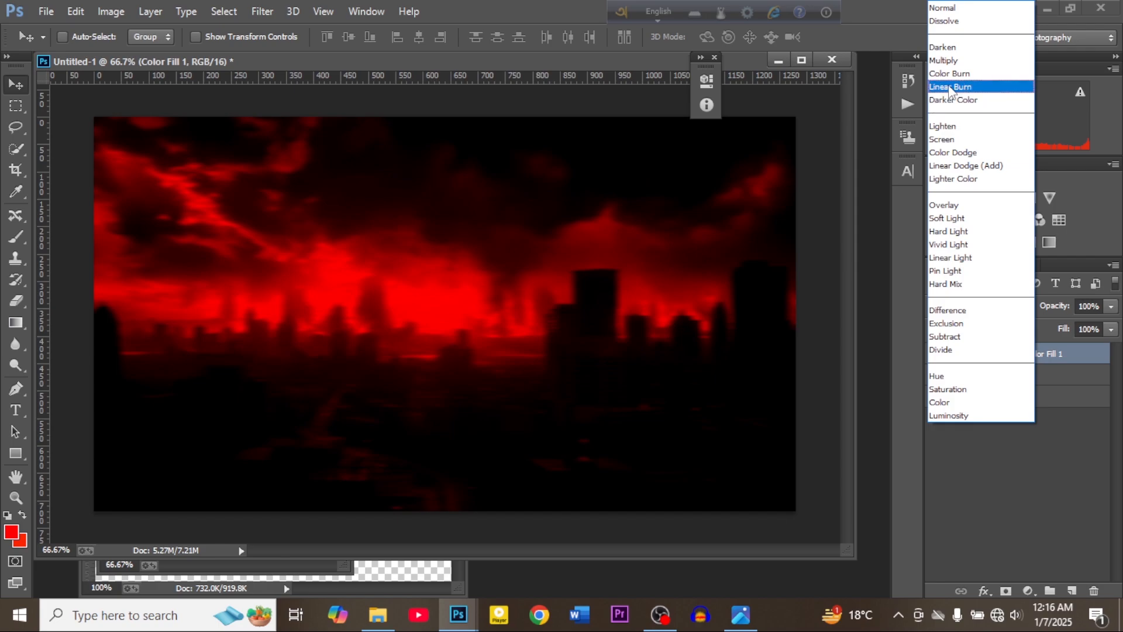
pyautogui.click(952, 74)
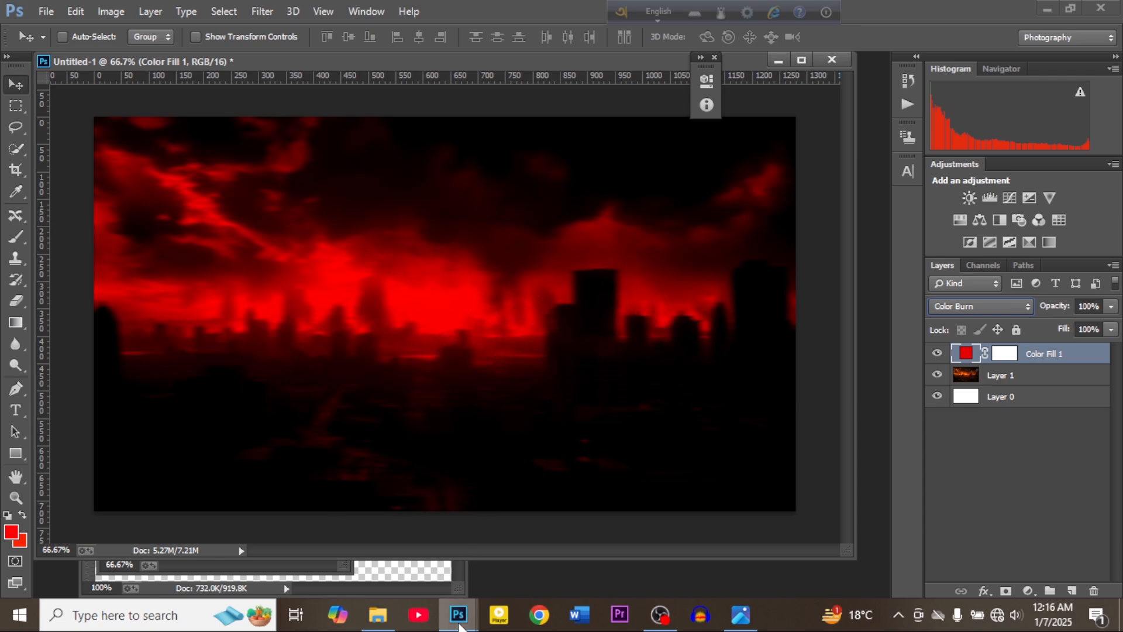
# Copy the crouching woman cutout from ffghnnnn-removebg-preview.png into the Untitled-1 document, on the right side of the canvas.
pyautogui.moveTo(459, 623)
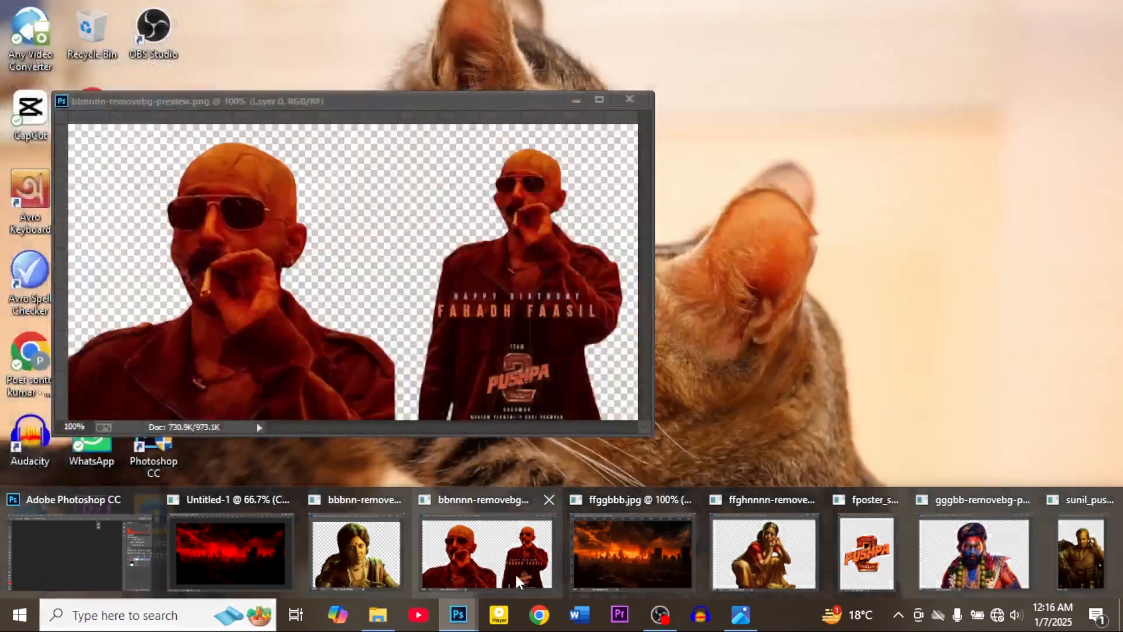
pyautogui.moveTo(462, 560)
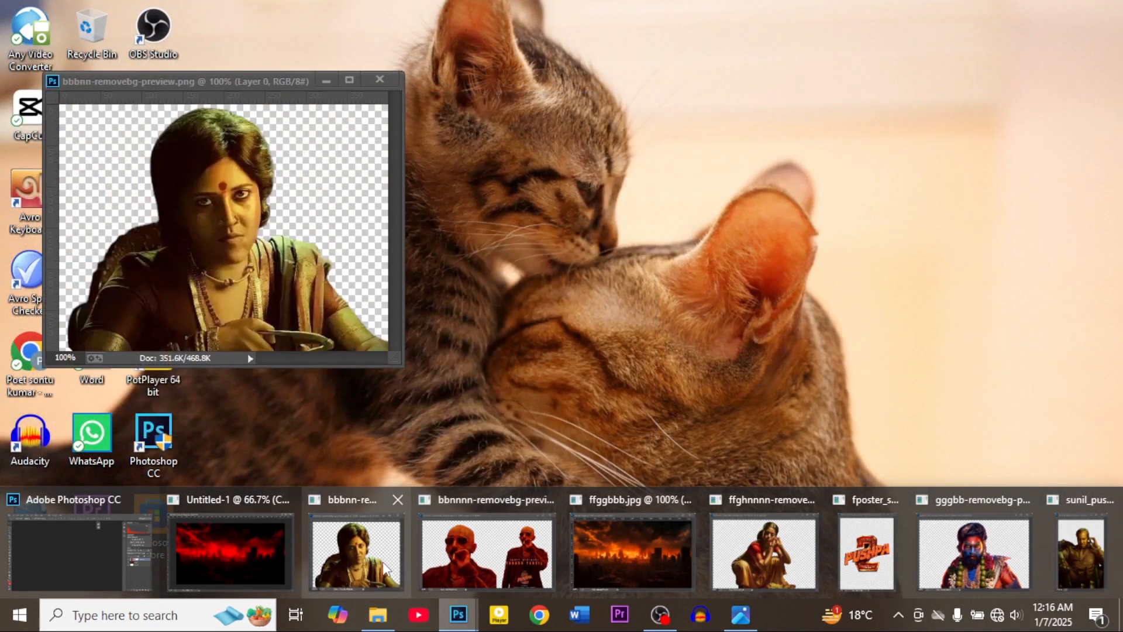
pyautogui.click(383, 564)
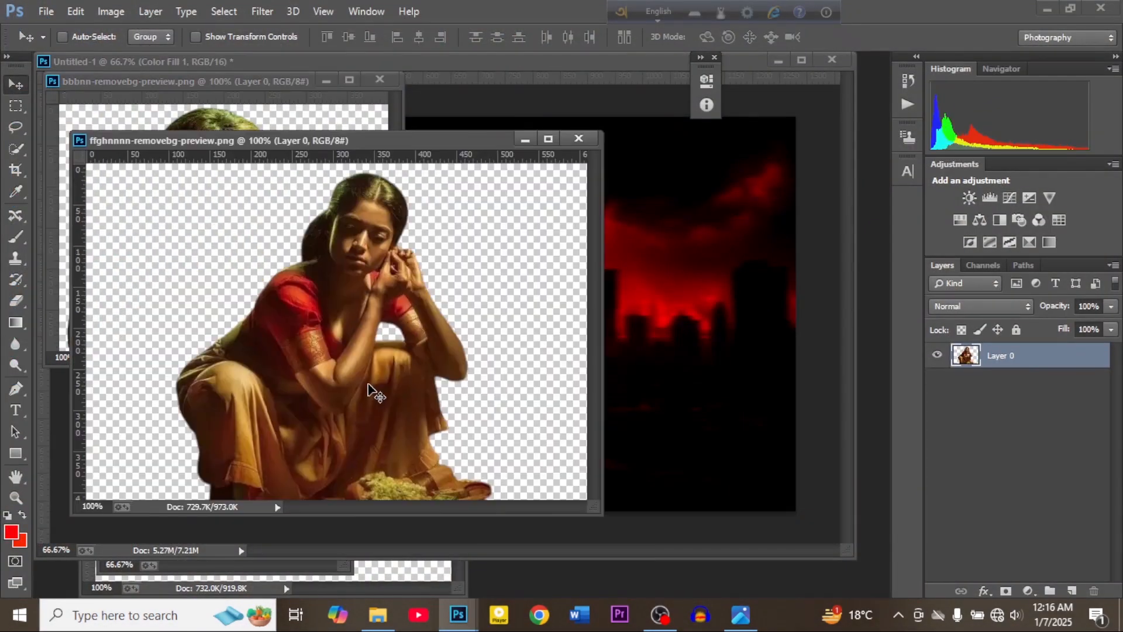
pyautogui.moveTo(371, 394); pyautogui.dragTo(660, 386)
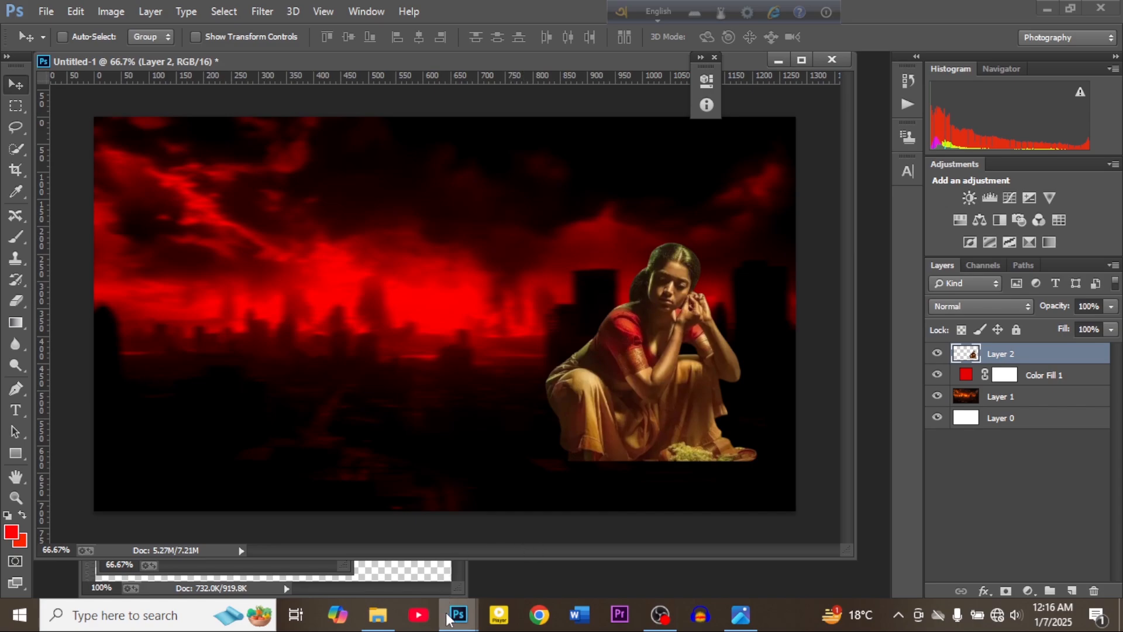
# Copy the seated woman cutout from bbbnn-removebg-preview.png into the Untitled-1 document, near the middle of the canvas.
pyautogui.moveTo(456, 617)
pyautogui.click(377, 565)
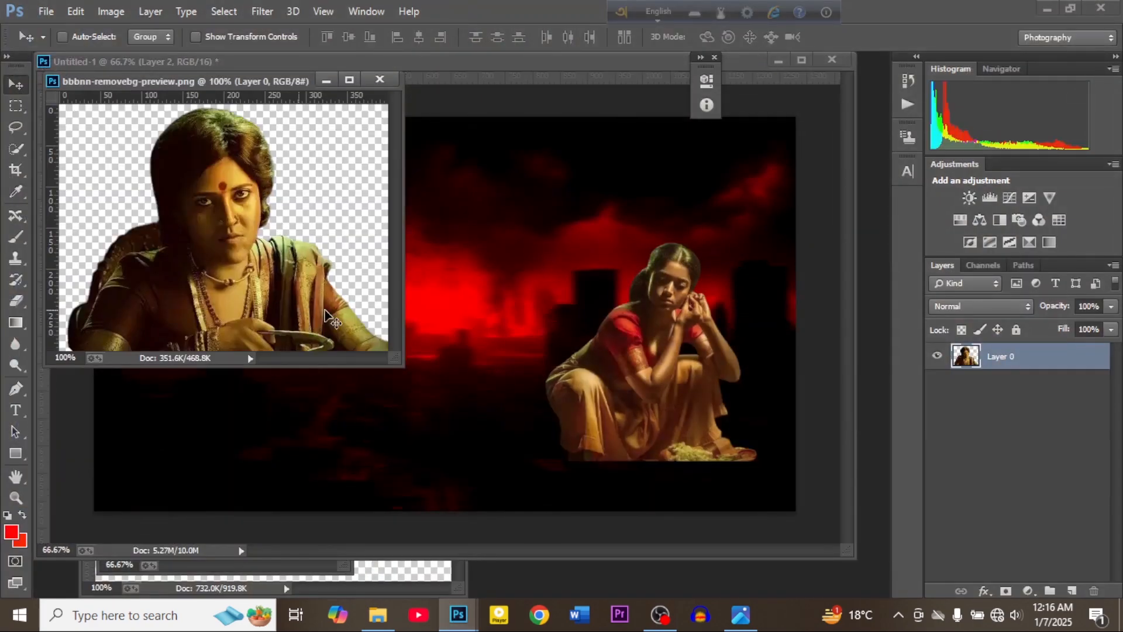
pyautogui.click(476, 335)
pyautogui.moveTo(477, 334); pyautogui.dragTo(468, 352)
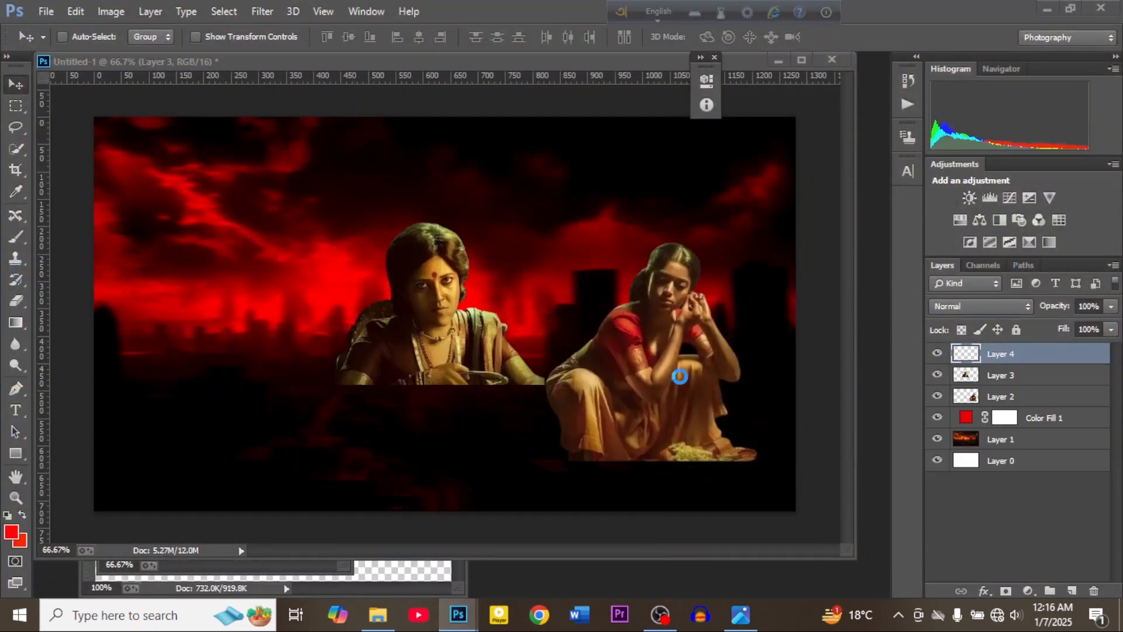
# Copy the blue-faced man, the seated man on the phone and the bald man in sunglasses into Untitled-1 as separate layers.
pyautogui.moveTo(464, 611)
pyautogui.click(1081, 553)
pyautogui.moveTo(254, 436); pyautogui.dragTo(521, 308)
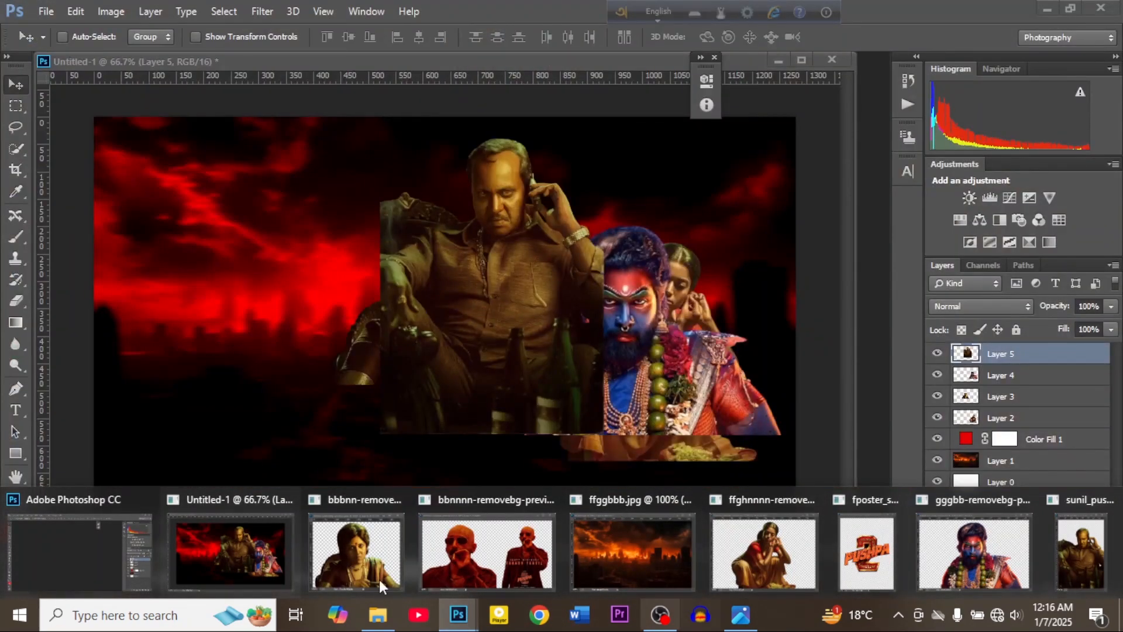
pyautogui.moveTo(497, 300); pyautogui.dragTo(320, 346)
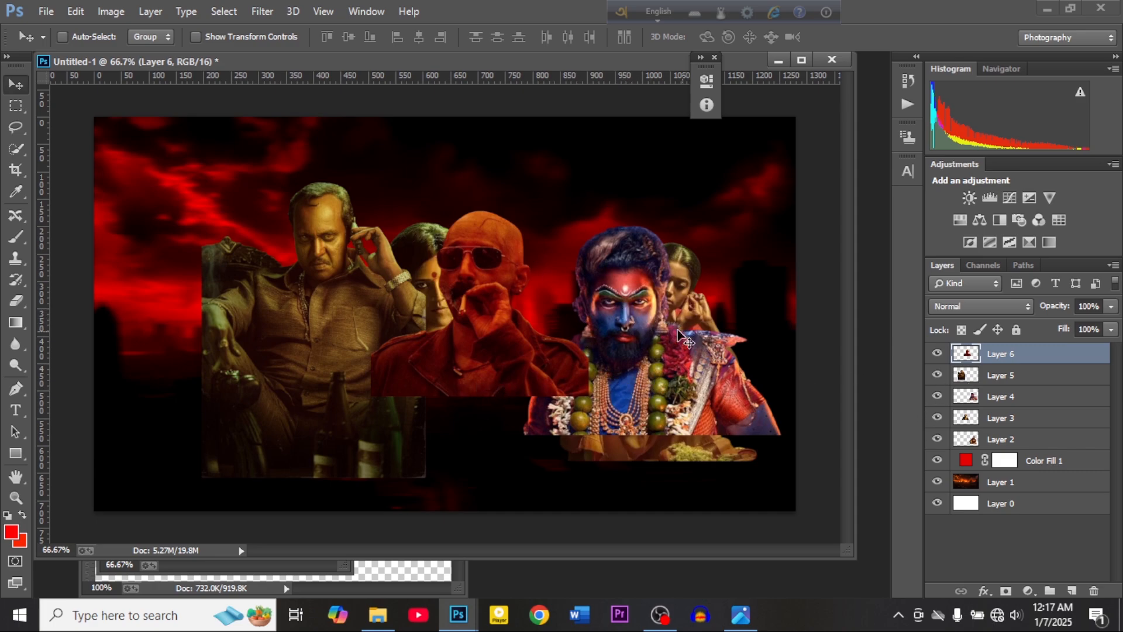
# Rename the blue-faced man's layer as "allu" and move the cutout to the lower middle of the canvas.
pyautogui.click(1011, 402)
pyautogui.doubleClick(1007, 398)
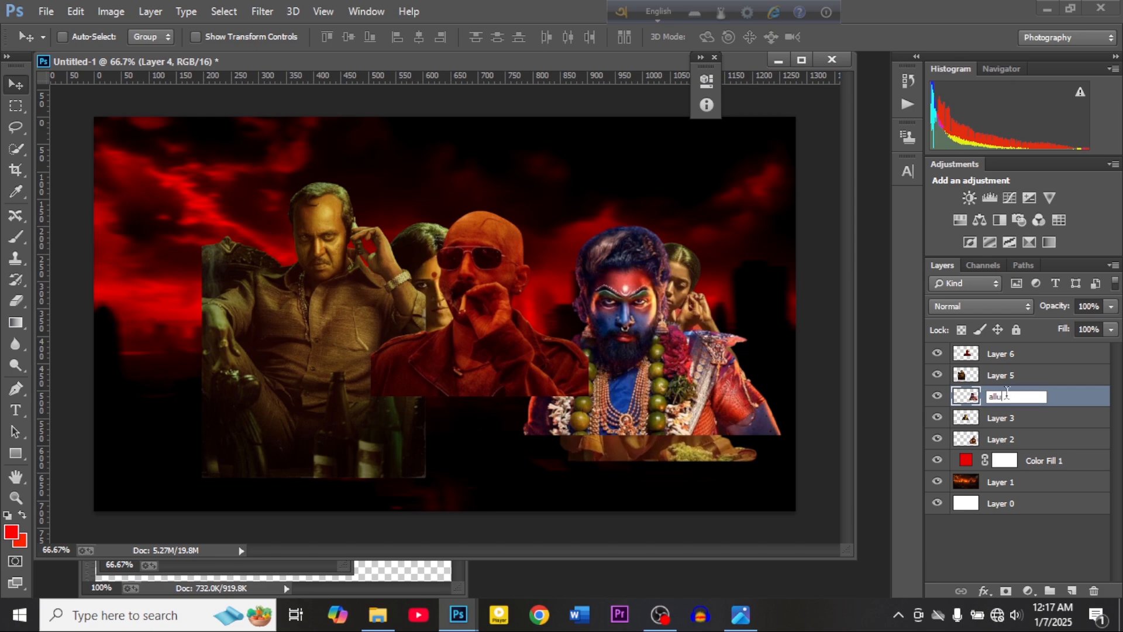
pyautogui.press('Return')
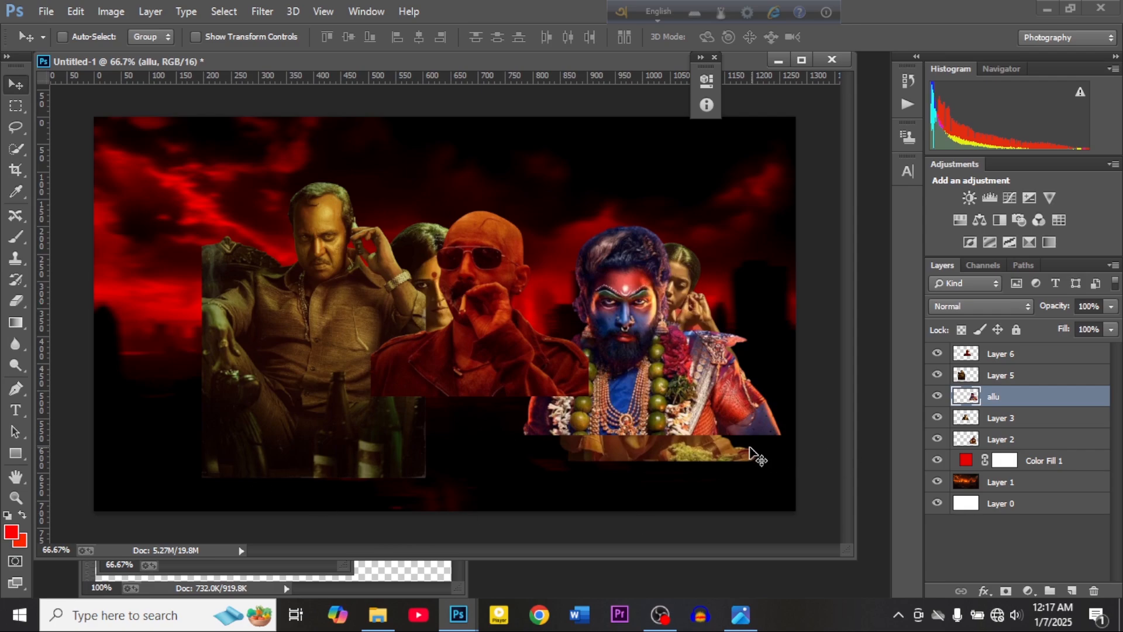
pyautogui.moveTo(669, 386); pyautogui.dragTo(524, 454)
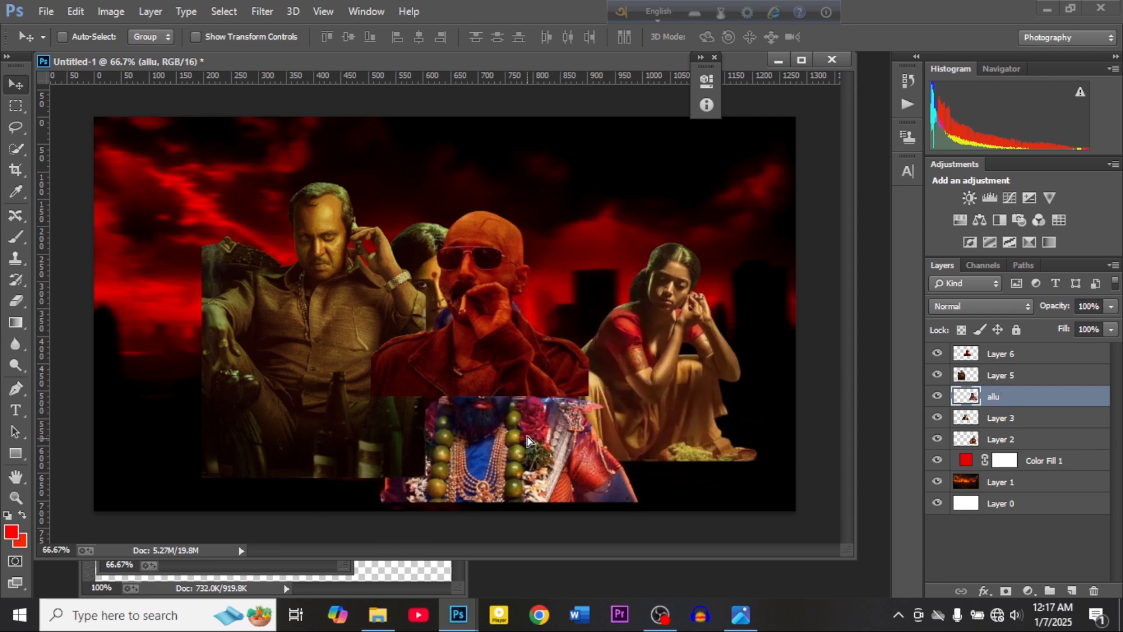
# Move the seated man on the phone to the lower-right corner of the canvas.
pyautogui.click(1001, 376)
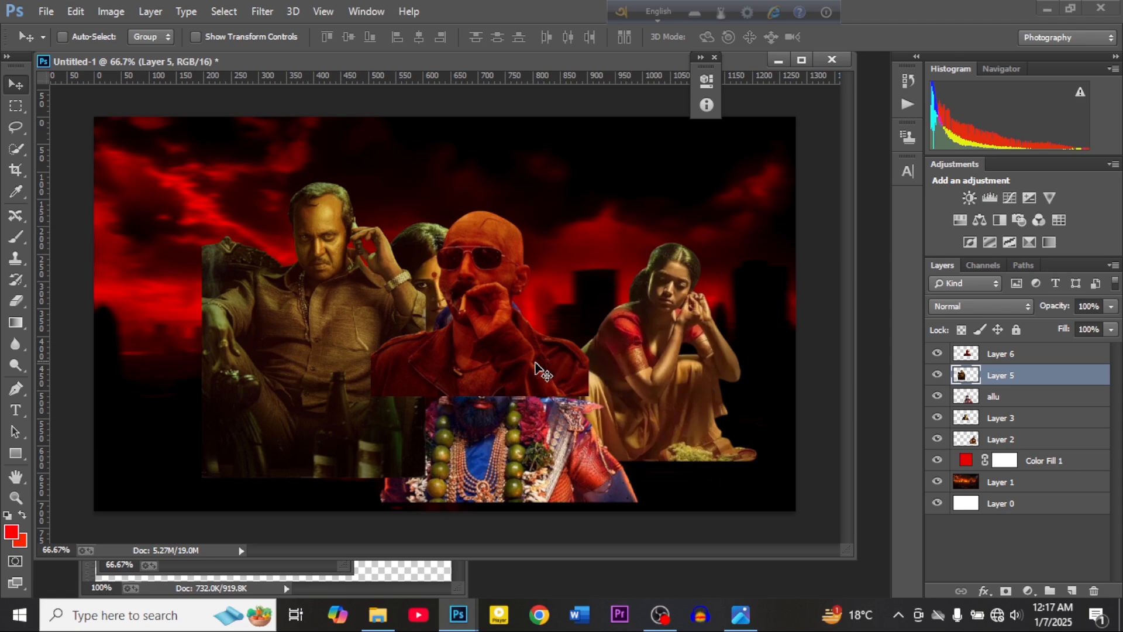
pyautogui.moveTo(520, 368); pyautogui.dragTo(483, 368)
pyautogui.moveTo(455, 367); pyautogui.dragTo(887, 451)
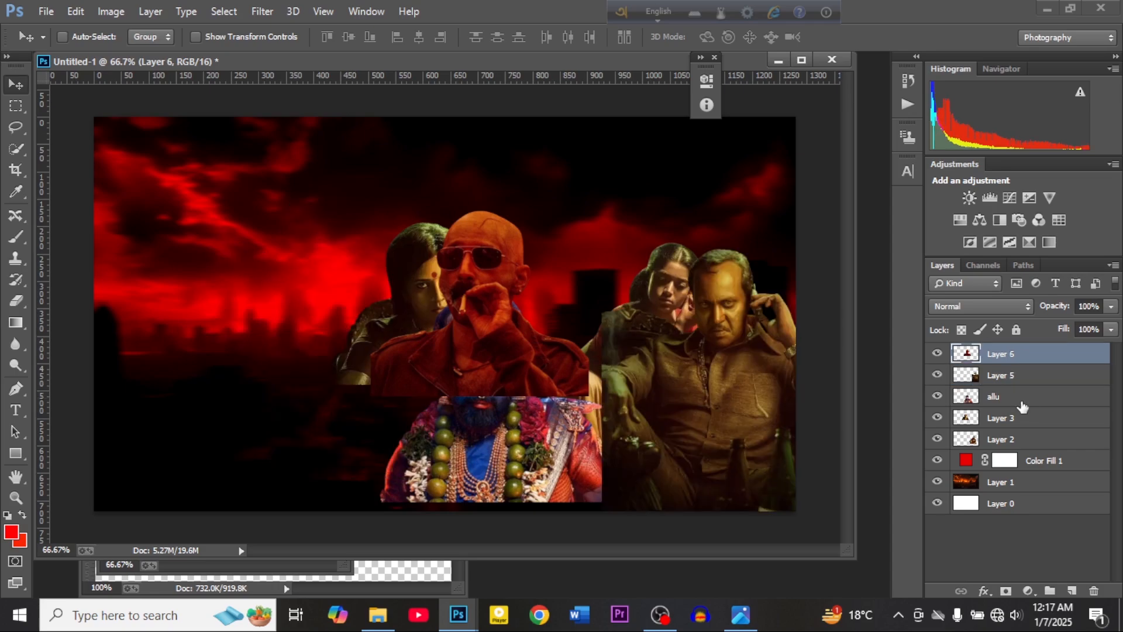
# Rename the crouching woman's layer as "asmika" and move the cutout to the left part of the canvas.
pyautogui.click(937, 418)
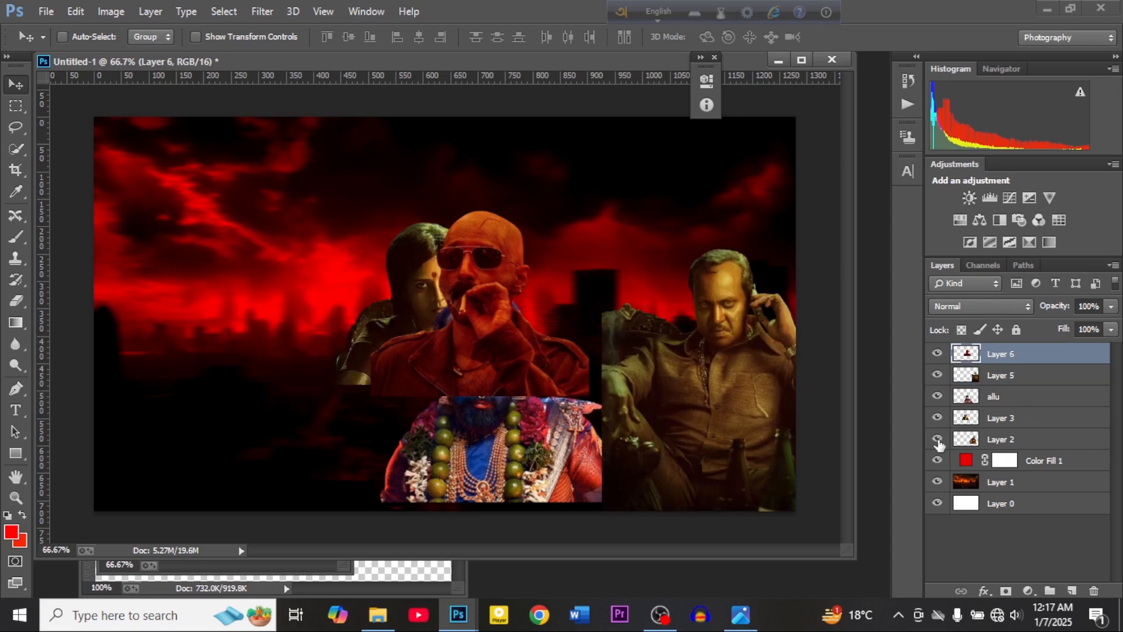
pyautogui.click(937, 417)
pyautogui.doubleClick(1002, 439)
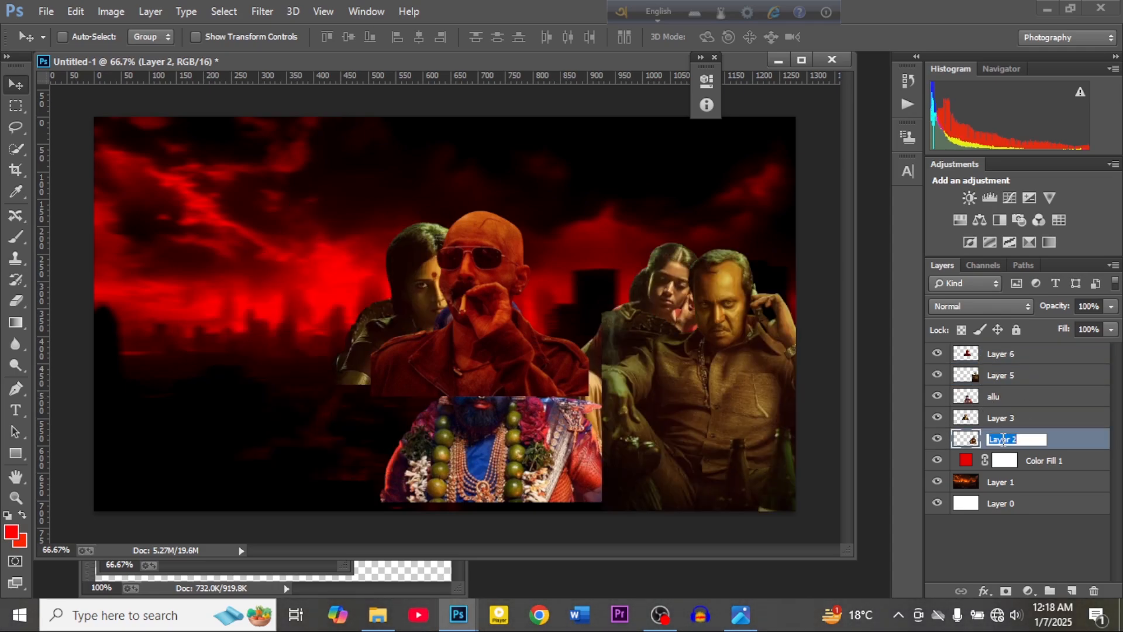
pyautogui.write('asmika')
pyautogui.press('Return')
pyautogui.moveTo(675, 285); pyautogui.dragTo(312, 285)
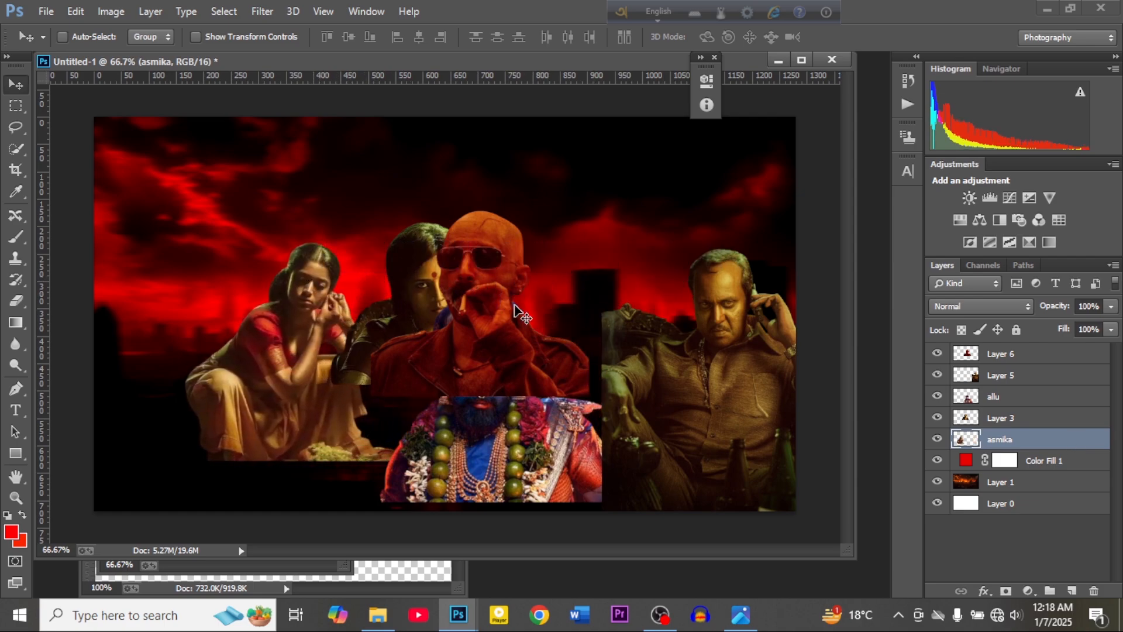
# Move the bald man to the canvas's upper right and the seated woman to its lower left, in front of the crouching woman.
pyautogui.click(1024, 359)
pyautogui.moveTo(513, 328); pyautogui.dragTo(642, 235)
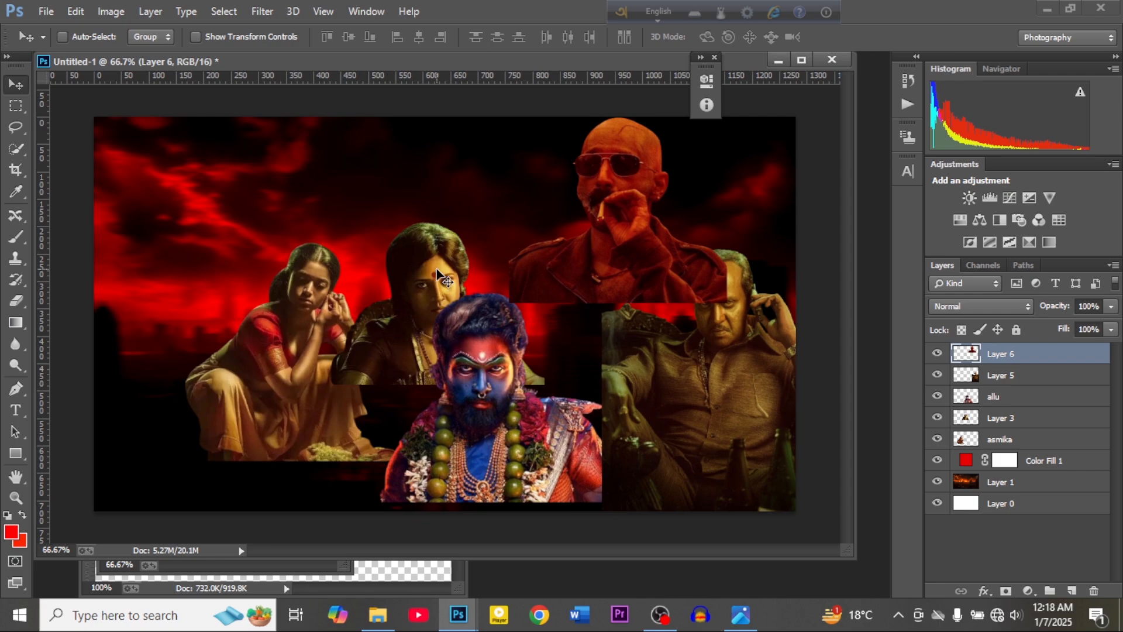
pyautogui.click(1008, 417)
pyautogui.click(938, 417)
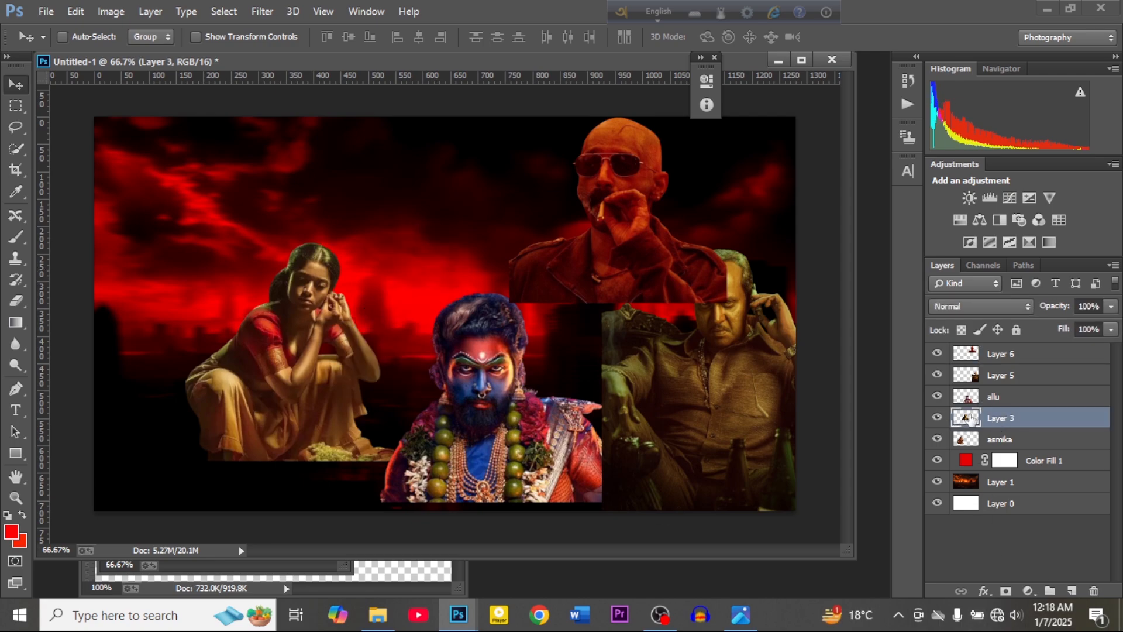
pyautogui.click(937, 417)
pyautogui.moveTo(433, 279); pyautogui.dragTo(306, 418)
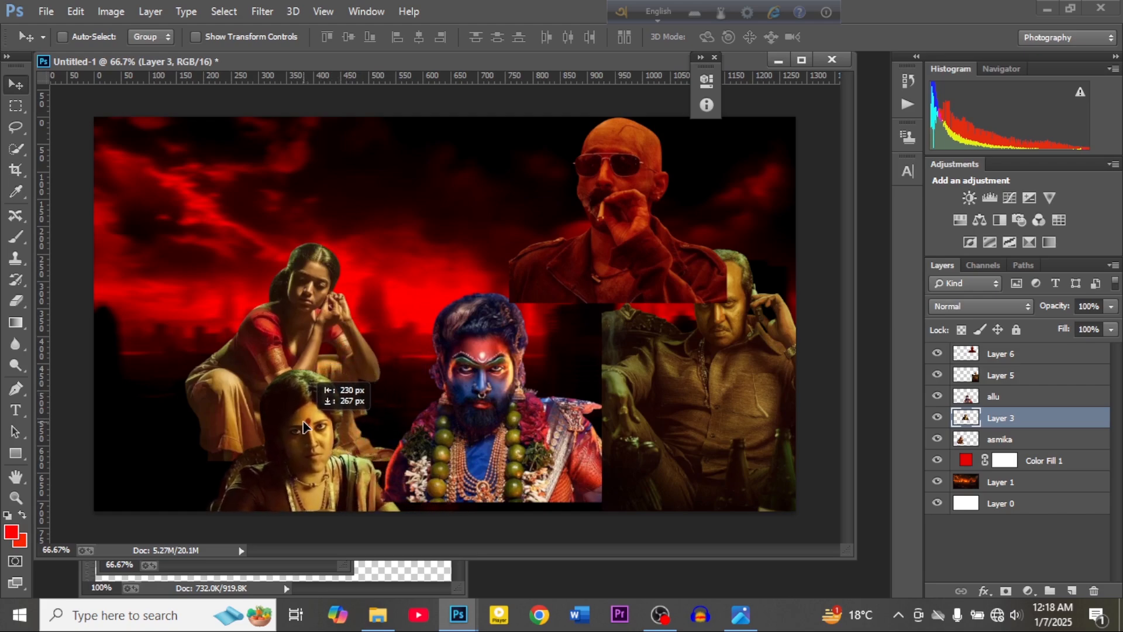
# Scale the allu layer to about 178% and position it as the large central figure along the canvas's lower edge.
pyautogui.click(1017, 400)
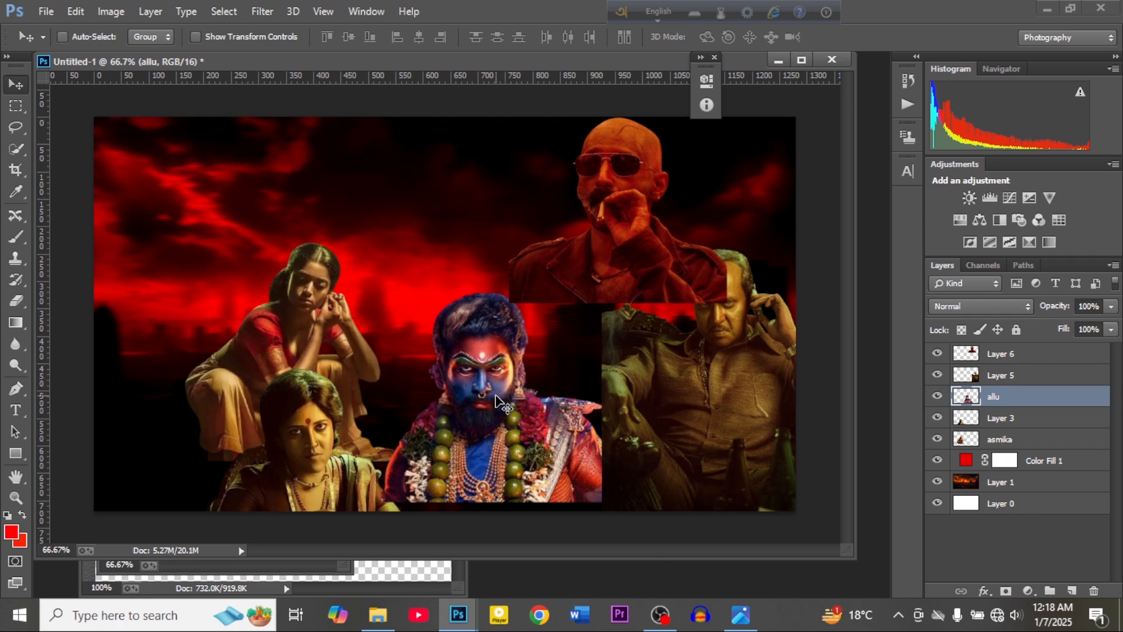
pyautogui.hotkey('ctrl', 't')
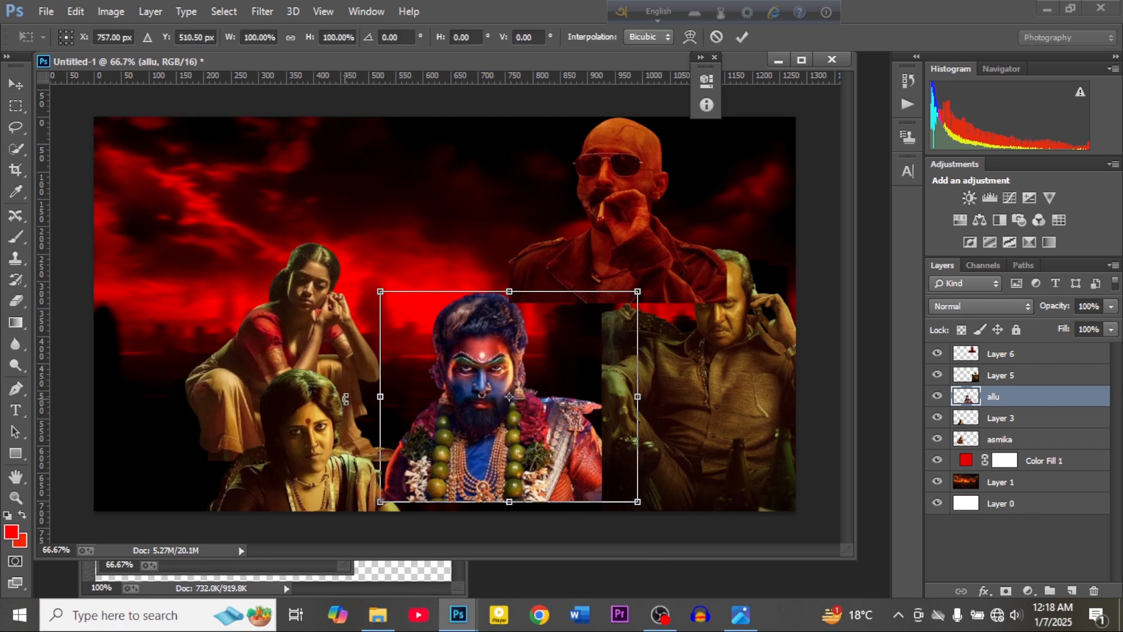
pyautogui.moveTo(384, 295); pyautogui.dragTo(234, 116)
pyautogui.moveTo(435, 411); pyautogui.dragTo(492, 430)
pyautogui.moveTo(269, 170); pyautogui.dragTo(253, 126)
pyautogui.moveTo(446, 439); pyautogui.dragTo(464, 440)
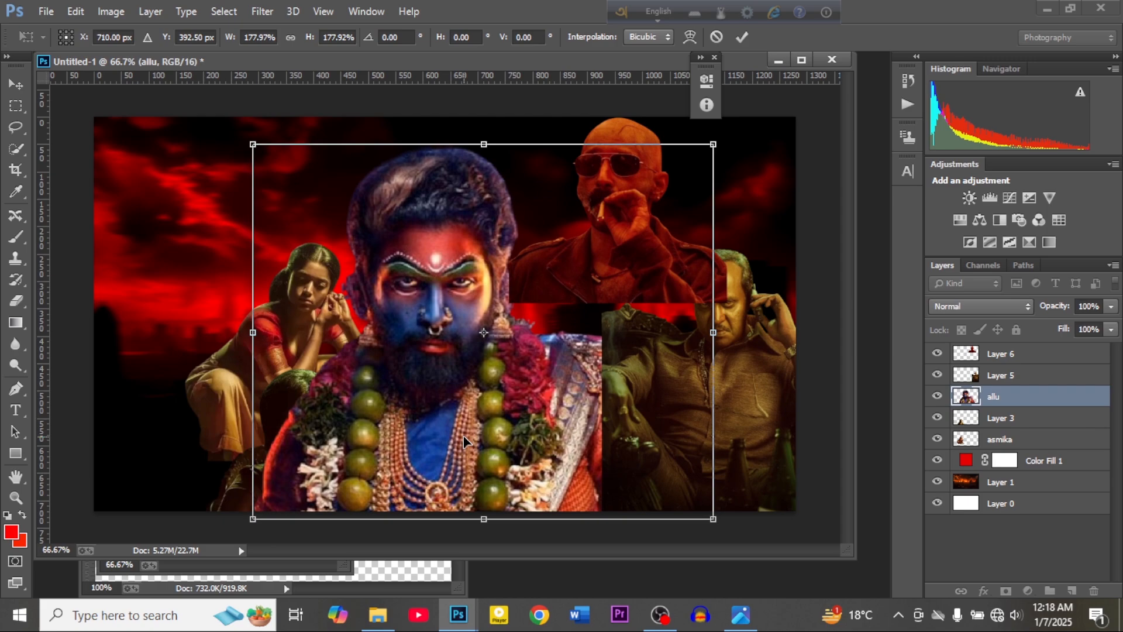
pyautogui.press('Return')
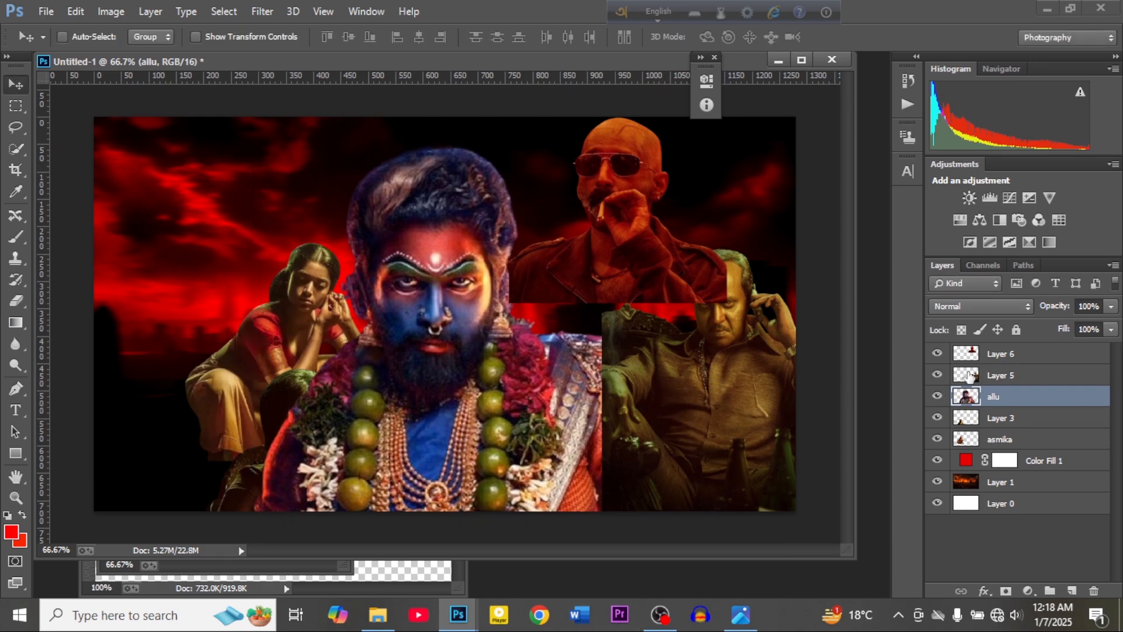
# Place the phone man's layer below the allu layer and shift the cutout slightly up and left behind the central figure's shoulder.
pyautogui.click(998, 376)
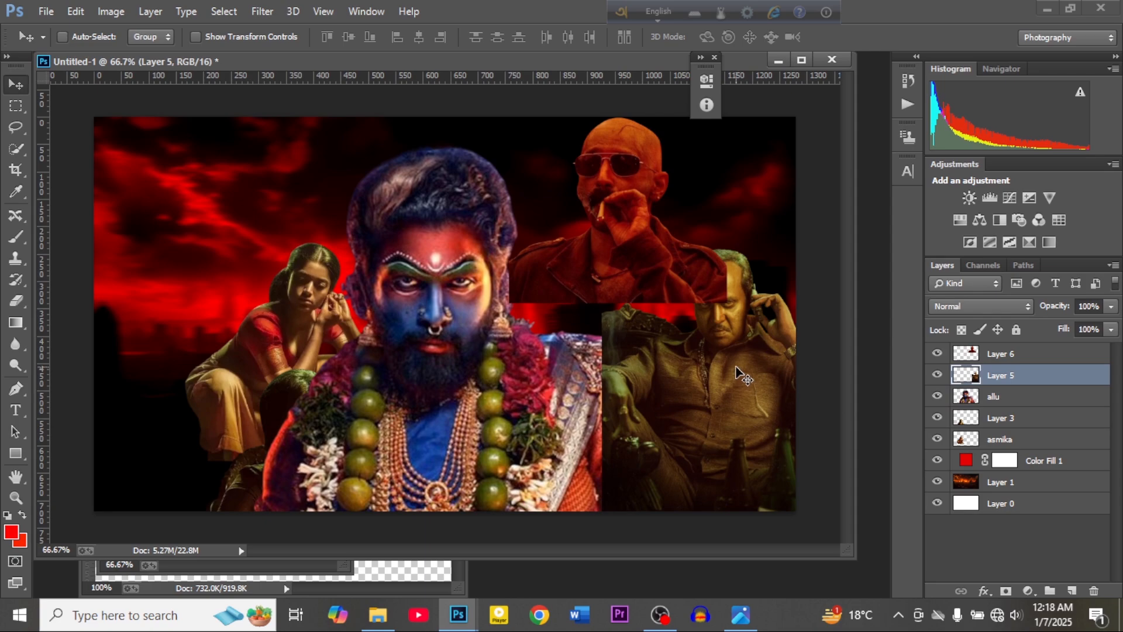
pyautogui.moveTo(1002, 377); pyautogui.dragTo(1024, 418)
pyautogui.moveTo(743, 425); pyautogui.dragTo(719, 416)
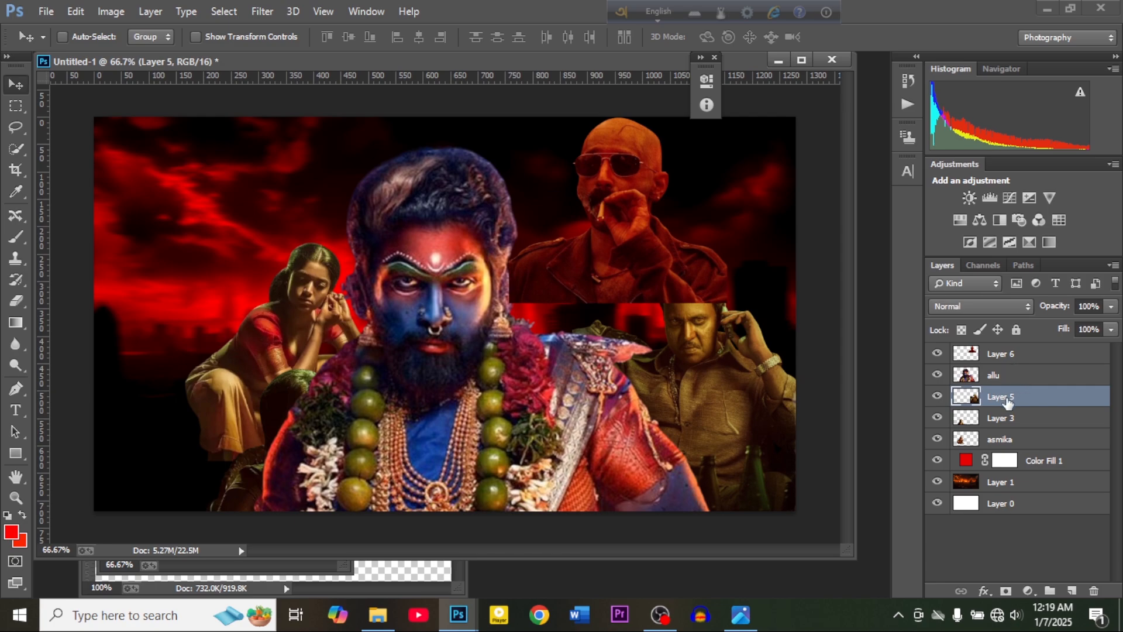
# Place the bald man's layer below Layer 5 and move the cutout down between the central figure and the phone man.
pyautogui.click(1030, 355)
pyautogui.moveTo(1048, 357); pyautogui.dragTo(1041, 409)
pyautogui.moveTo(623, 284); pyautogui.dragTo(577, 348)
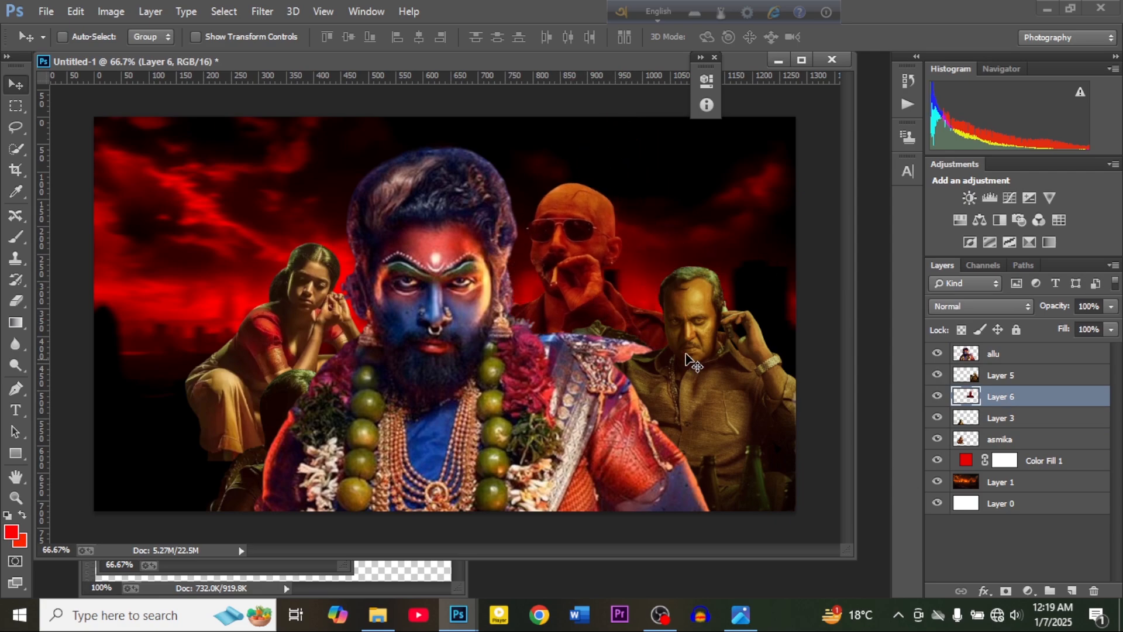
pyautogui.moveTo(587, 297); pyautogui.dragTo(597, 300)
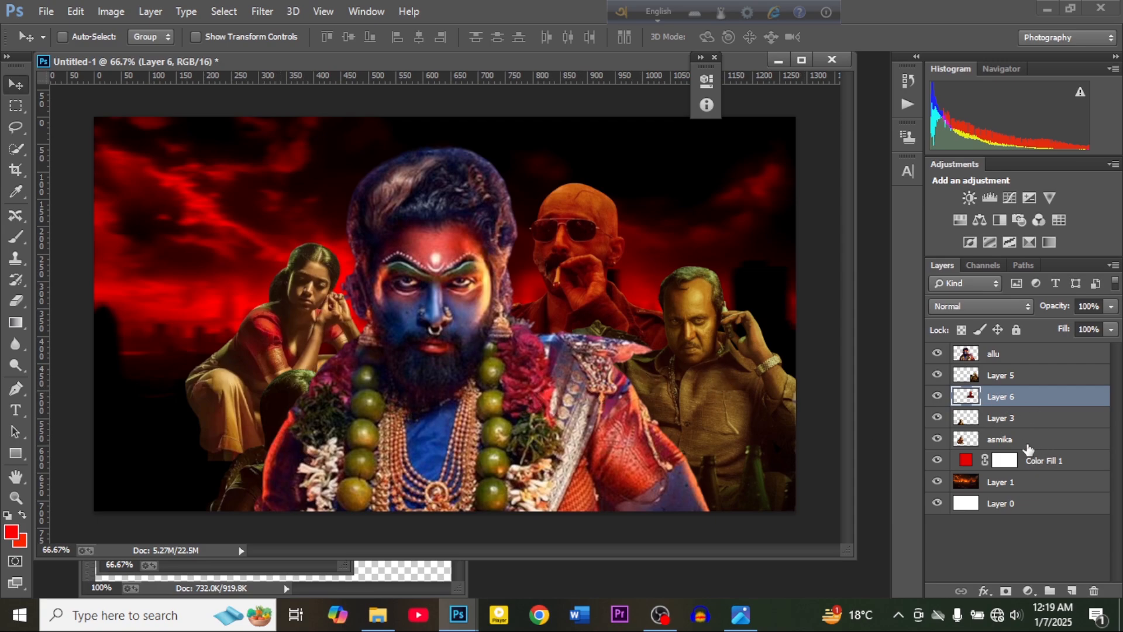
# Scale the asmika layer to about 127% and position it near the left edge of the canvas.
pyautogui.click(968, 440)
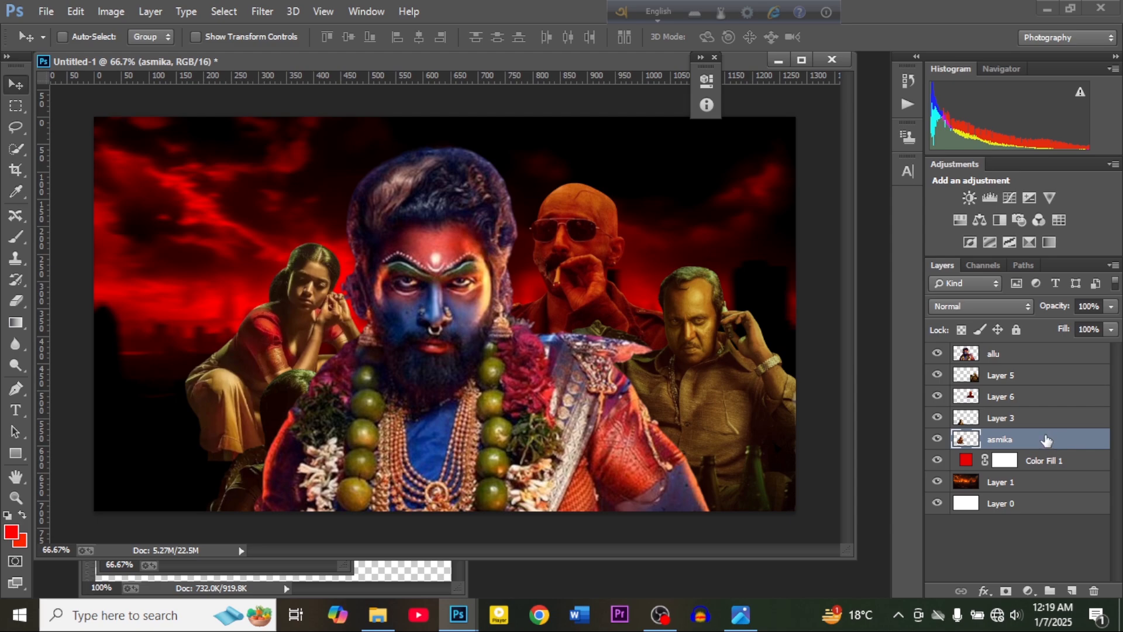
pyautogui.hotkey('ctrl', 't')
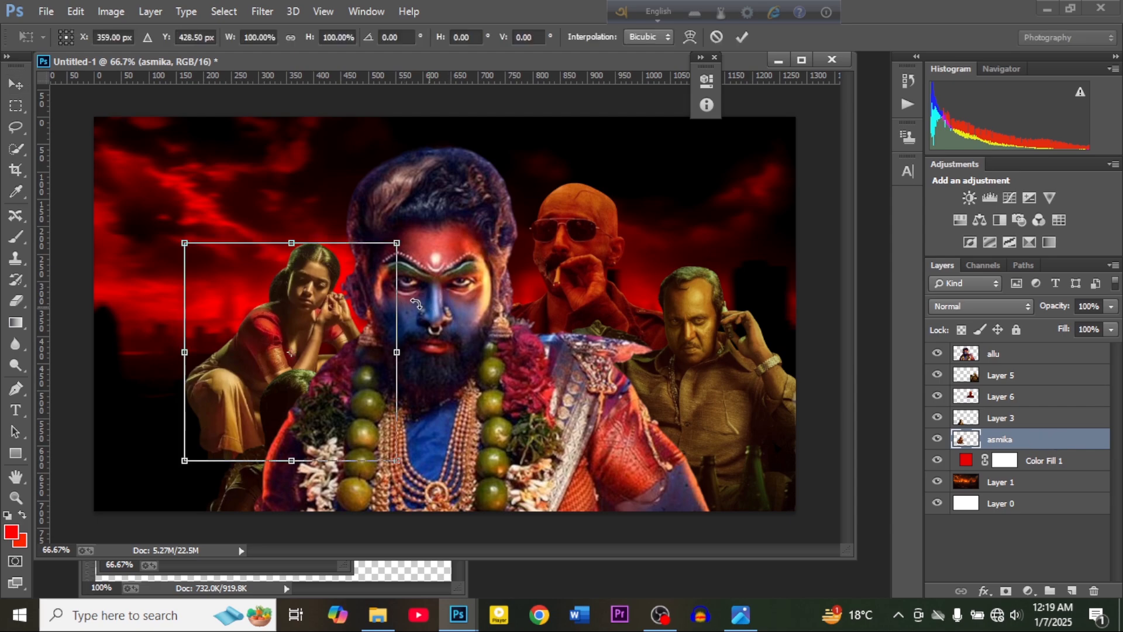
pyautogui.moveTo(183, 244); pyautogui.dragTo(133, 181)
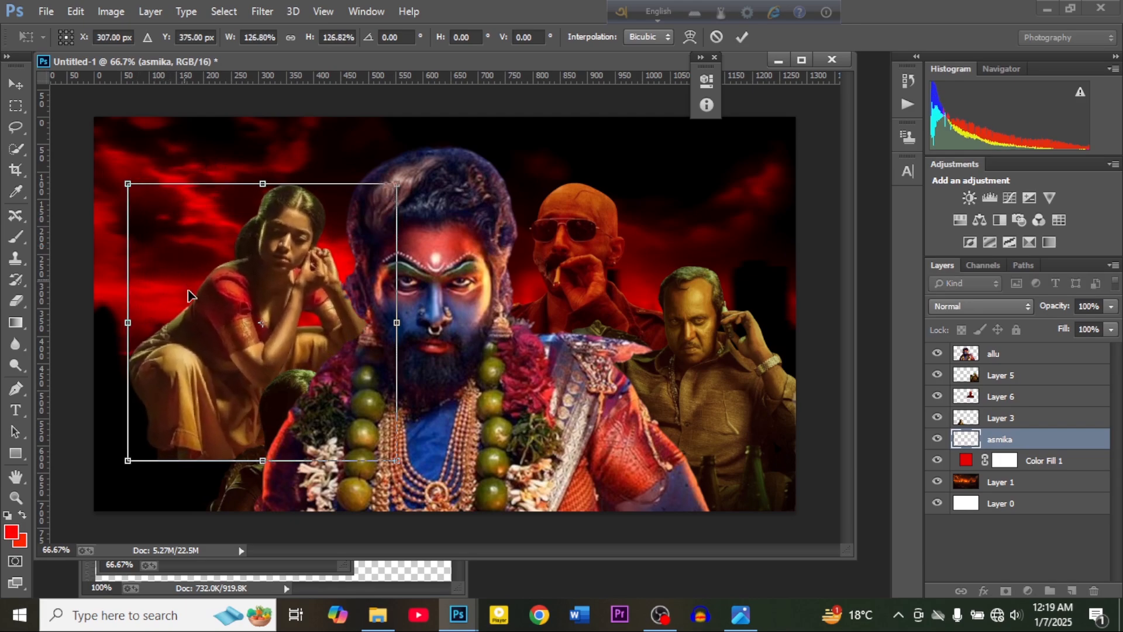
pyautogui.moveTo(190, 316); pyautogui.dragTo(167, 314)
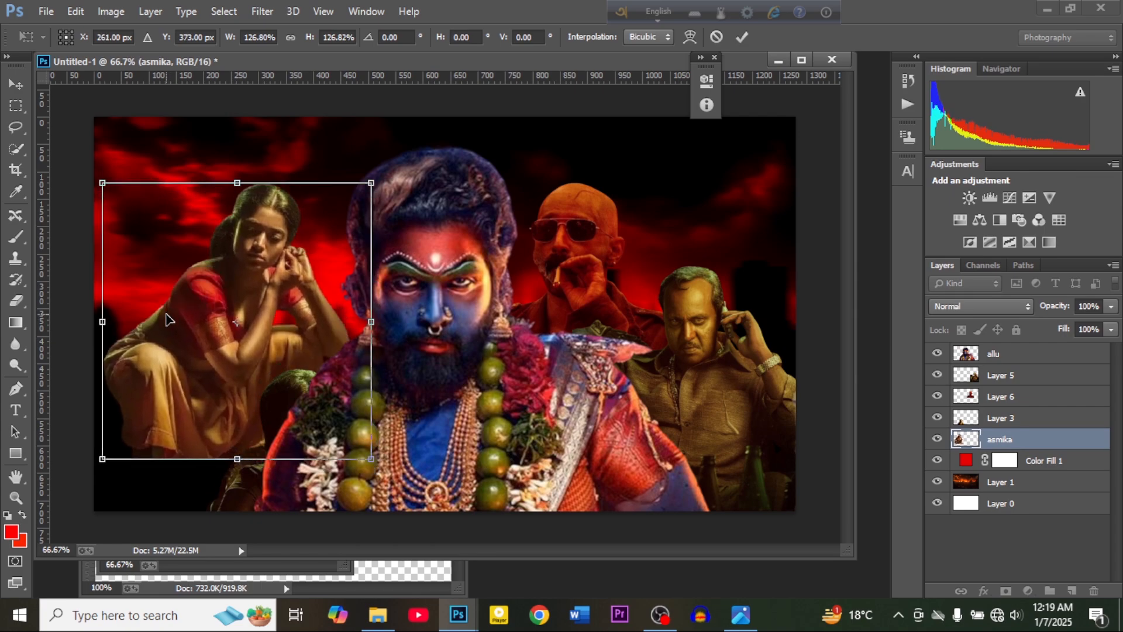
pyautogui.press('Return')
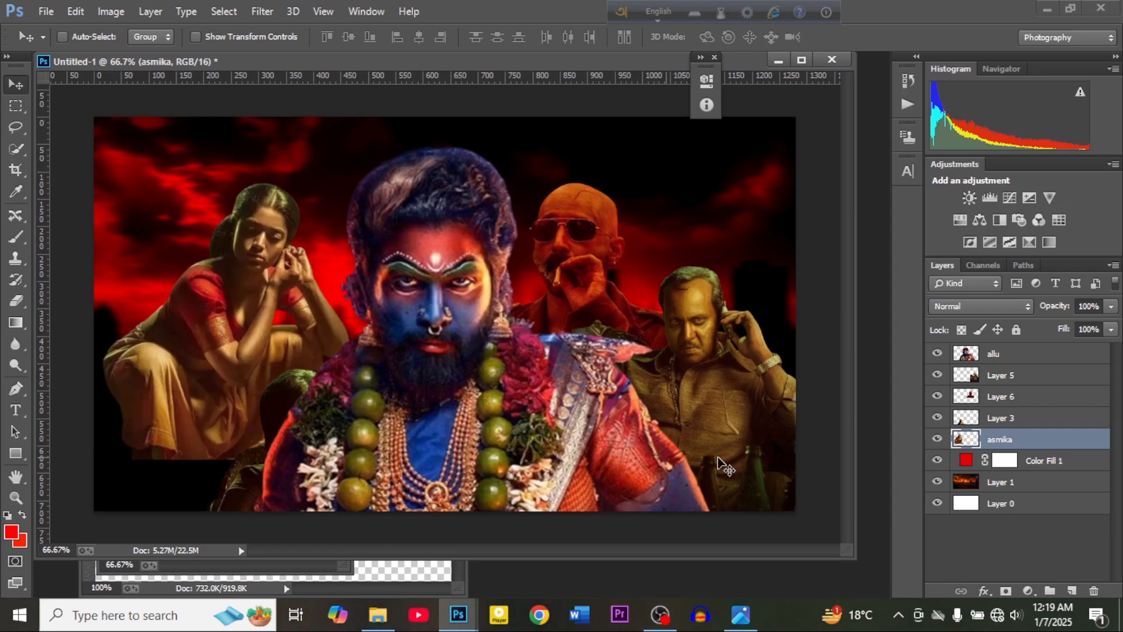
# Bring the seated woman's layer to the top of the stack and position the cutout in the lower left, overlapping the central figure.
pyautogui.click(1017, 419)
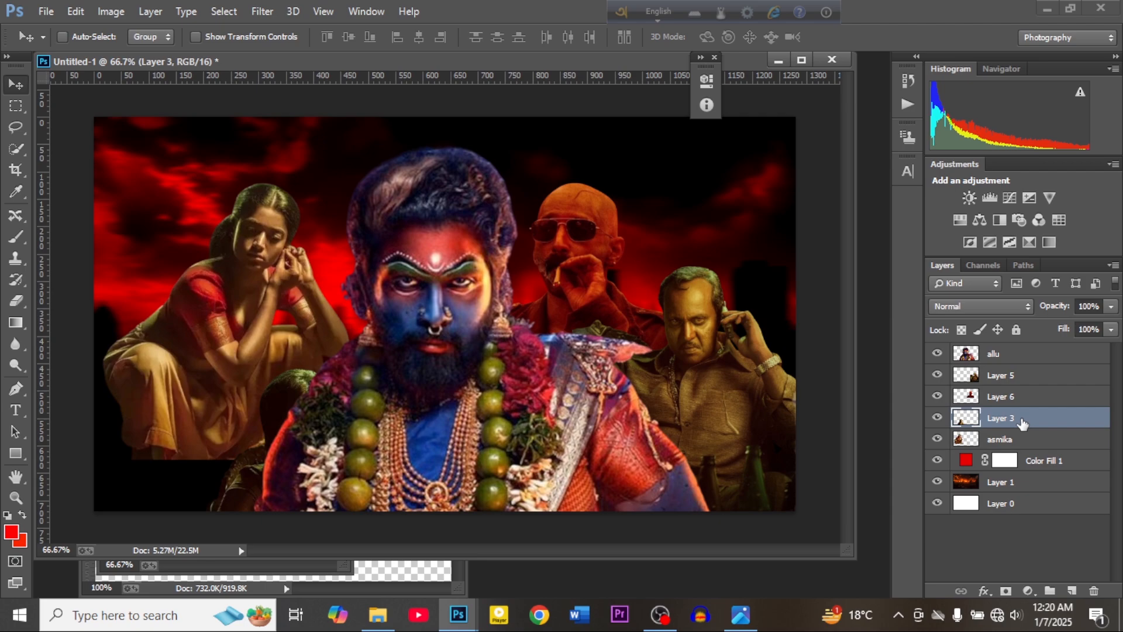
pyautogui.moveTo(304, 407); pyautogui.dragTo(233, 382)
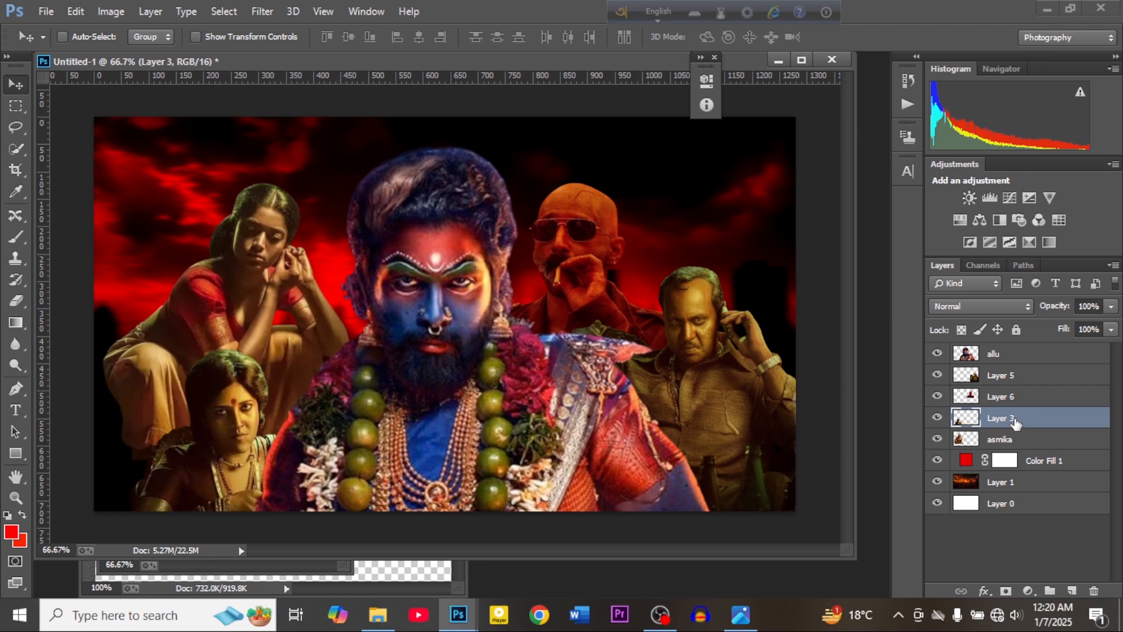
pyautogui.moveTo(1015, 423); pyautogui.dragTo(1009, 349)
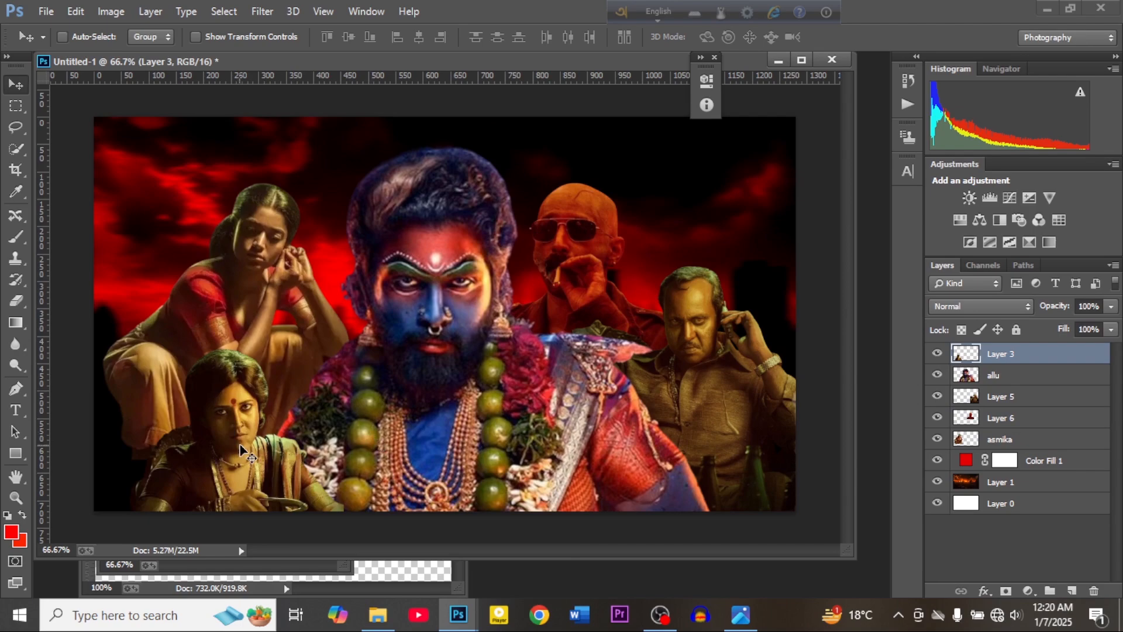
pyautogui.moveTo(240, 451); pyautogui.dragTo(275, 461)
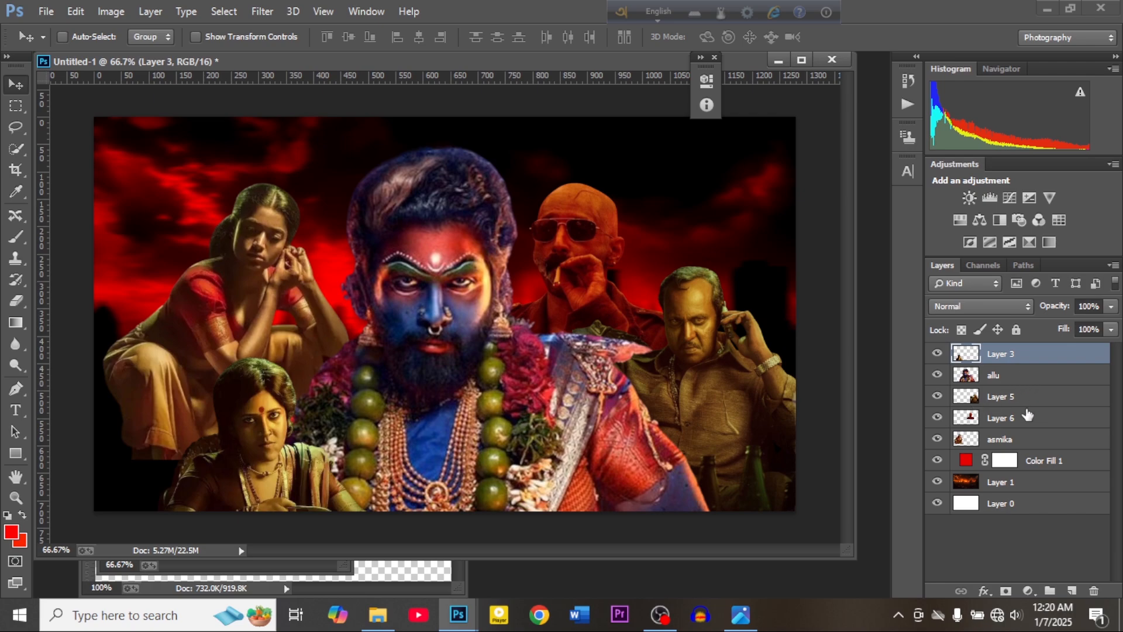
# Nudge the crouching woman on the asmika layer slightly up and left to the canvas's left edge.
pyautogui.click(1027, 442)
pyautogui.moveTo(230, 315)
pyautogui.mouseDown()
pyautogui.moveTo(229, 300)
pyautogui.moveTo(220, 309)
pyautogui.mouseUp()
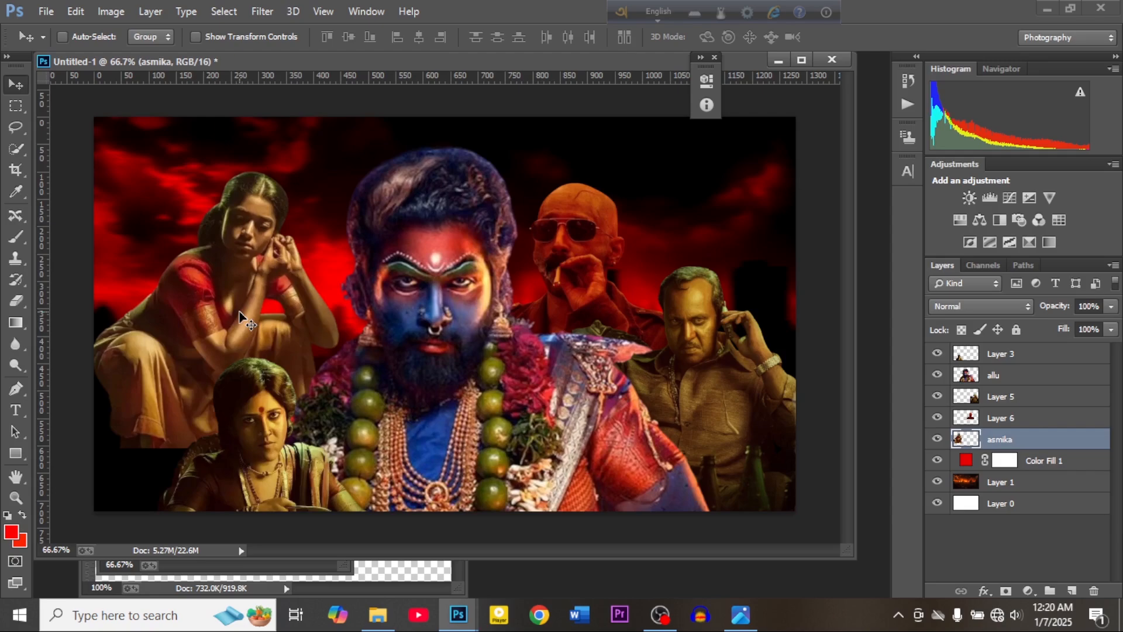
pyautogui.moveTo(242, 311); pyautogui.dragTo(243, 311)
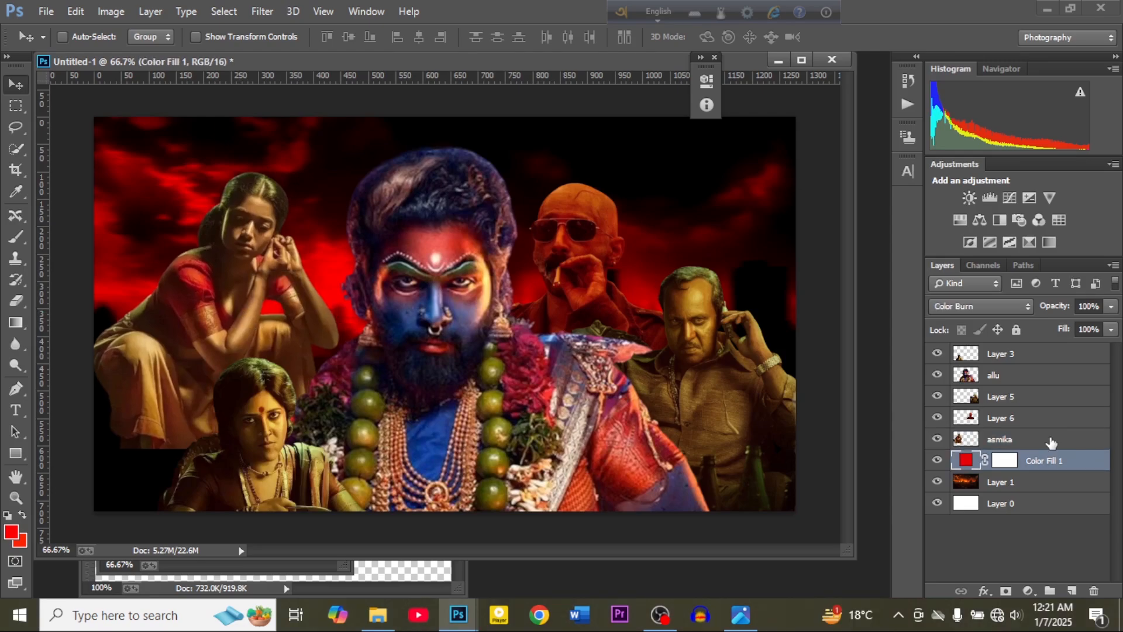
# Add a layer above Color Fill 1 and brush soft red at 472 px over the lower-left background and behind the central figure.
pyautogui.click(1071, 591)
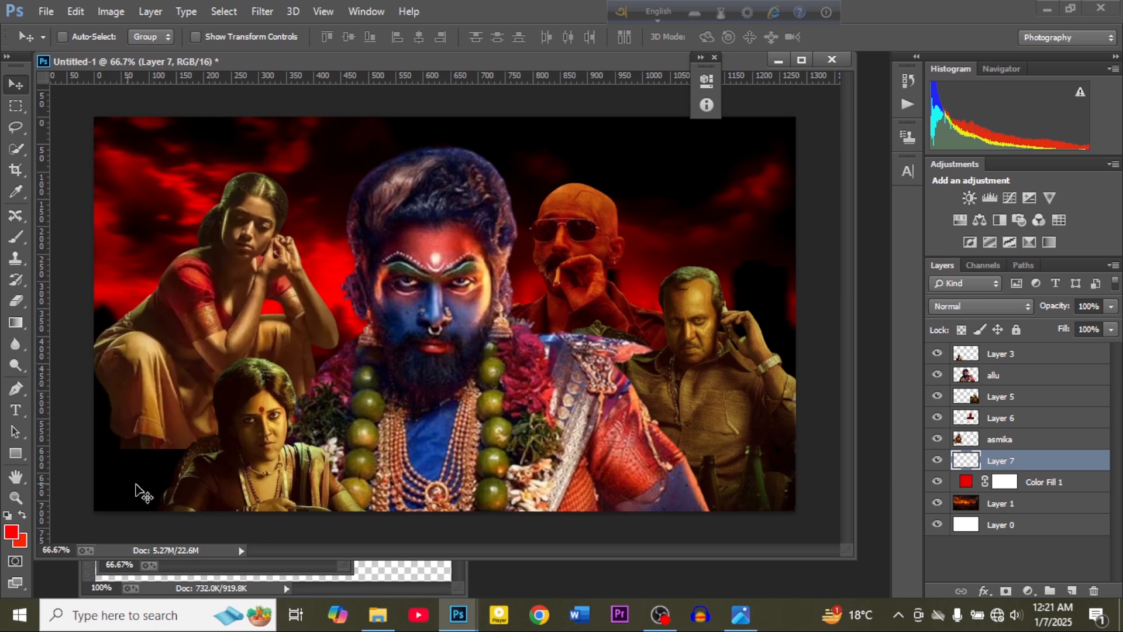
pyautogui.click(20, 236)
pyautogui.rightClick(20, 236)
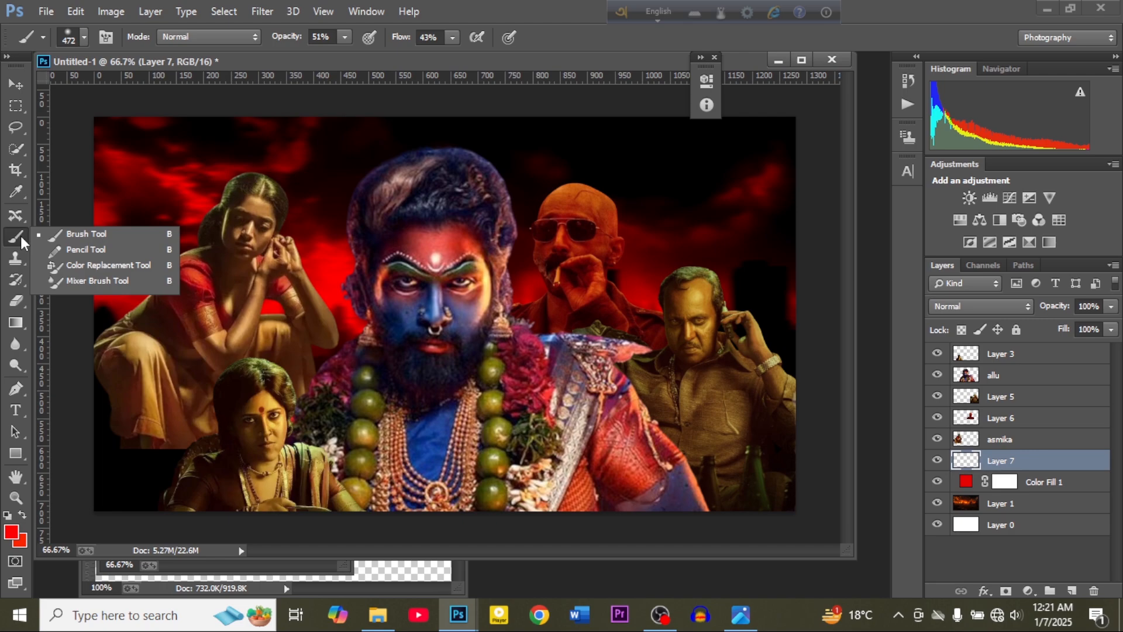
pyautogui.click(87, 234)
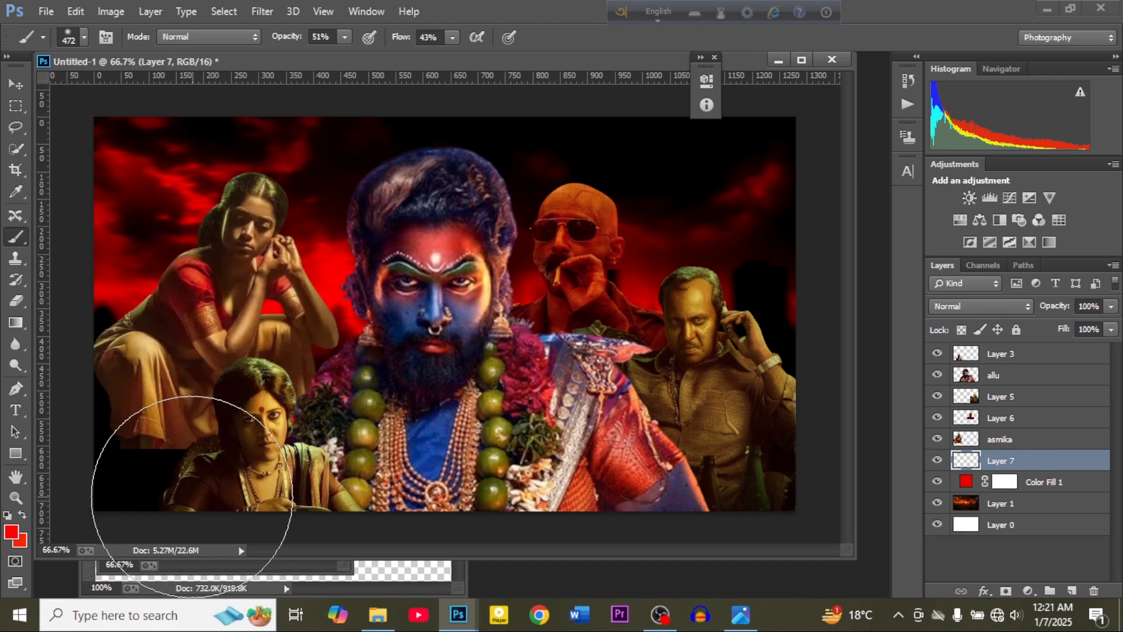
pyautogui.click(138, 488)
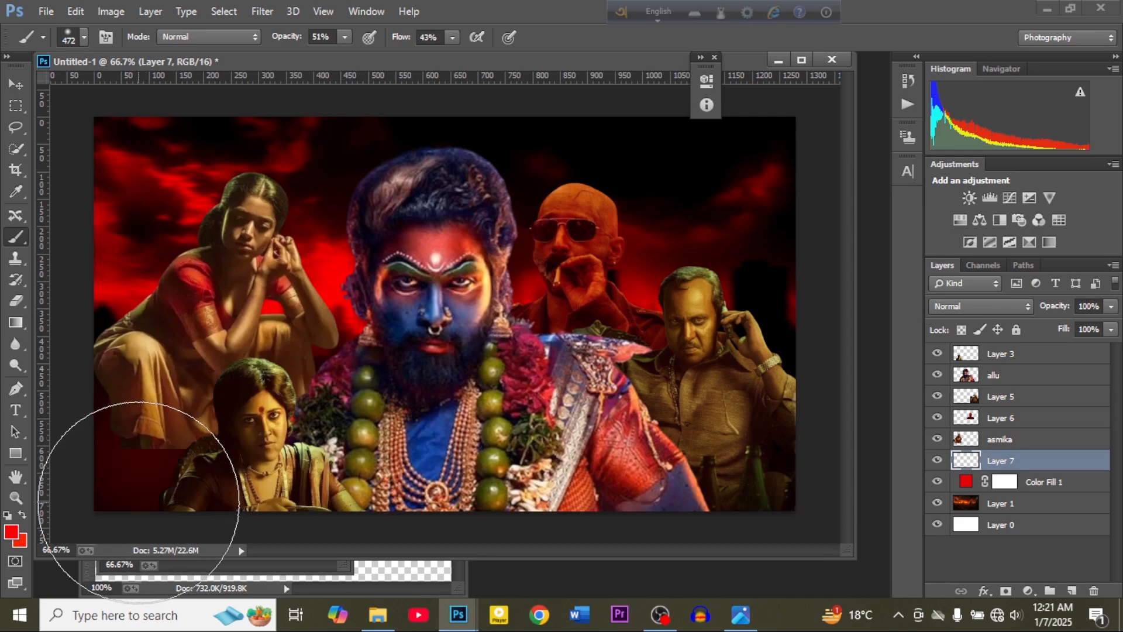
pyautogui.click(141, 525)
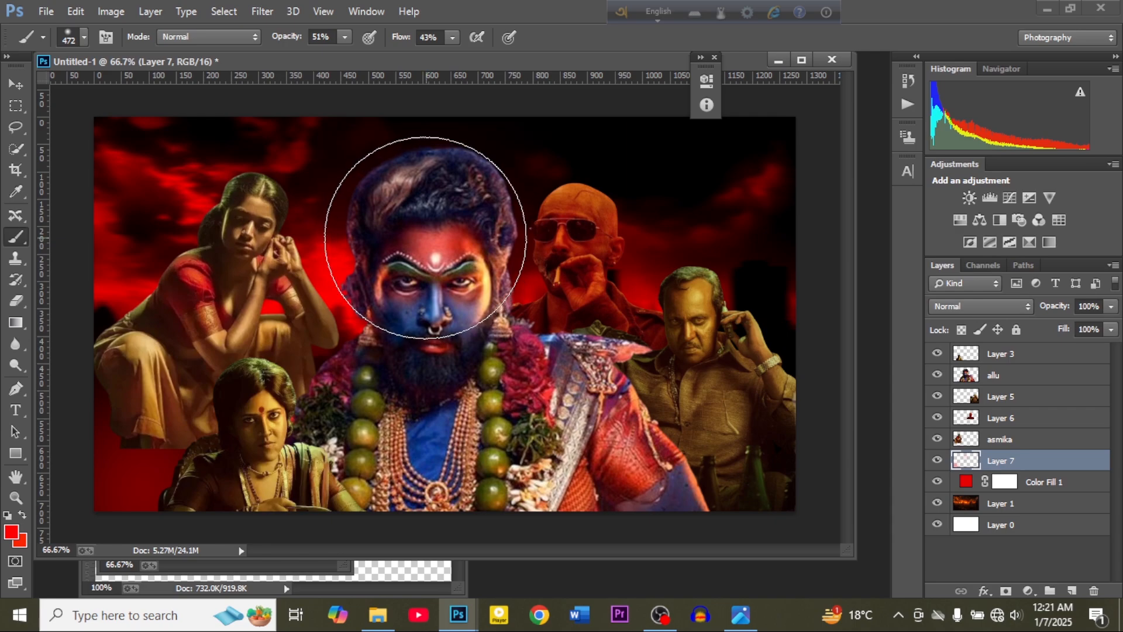
pyautogui.click(426, 238)
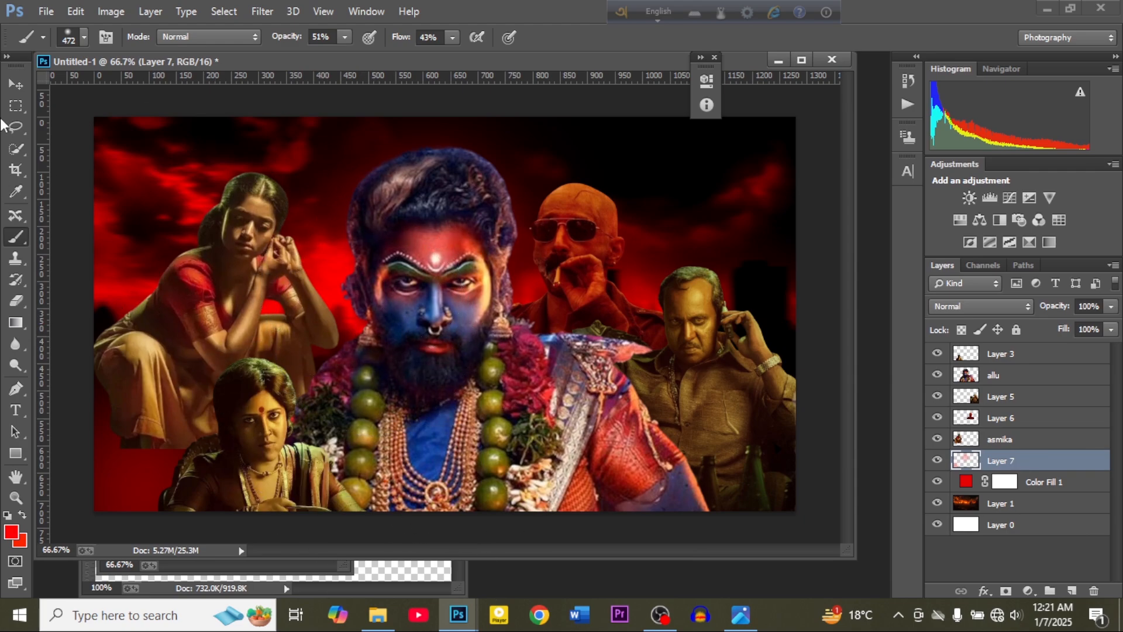
pyautogui.click(17, 87)
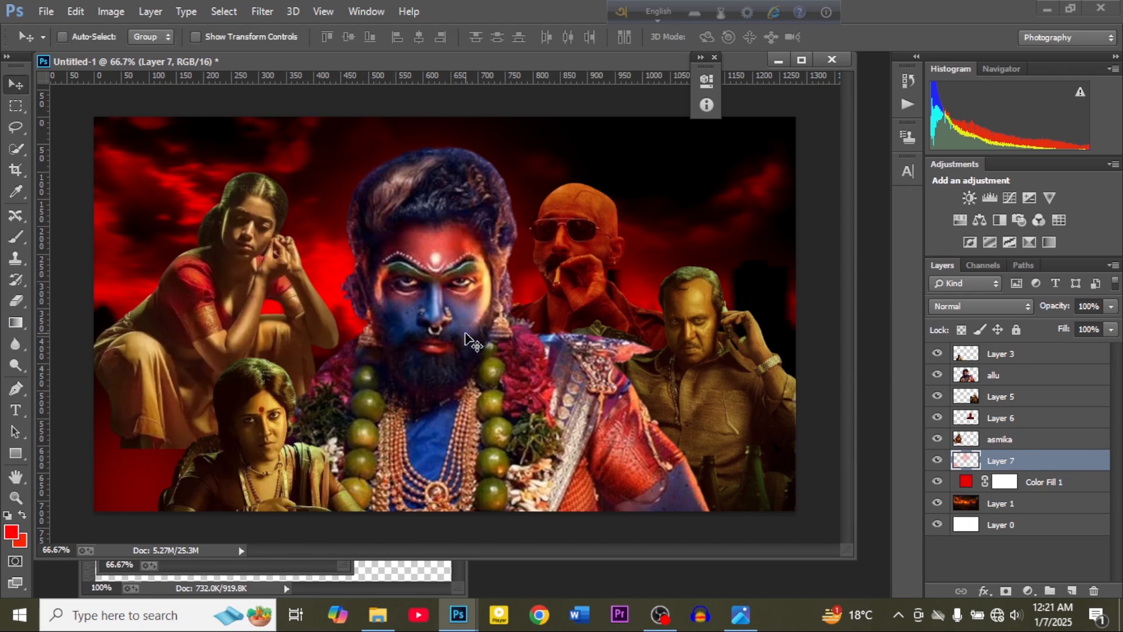
# Apply Hue/Saturation to the allu layer with the saturation set to 30.
pyautogui.click(1023, 375)
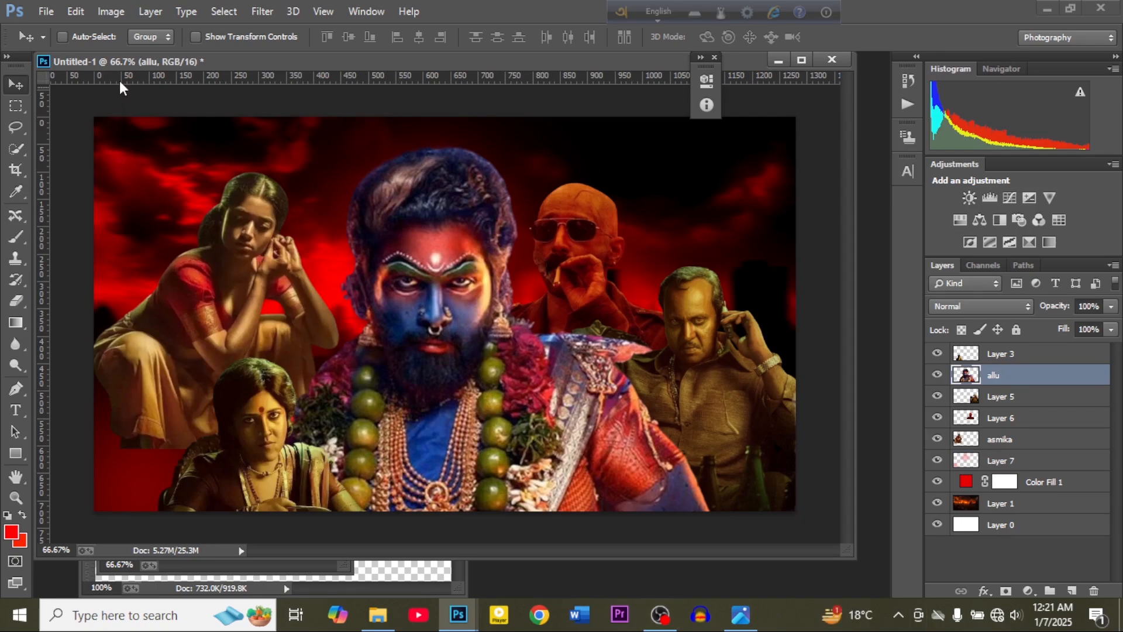
pyautogui.click(115, 13)
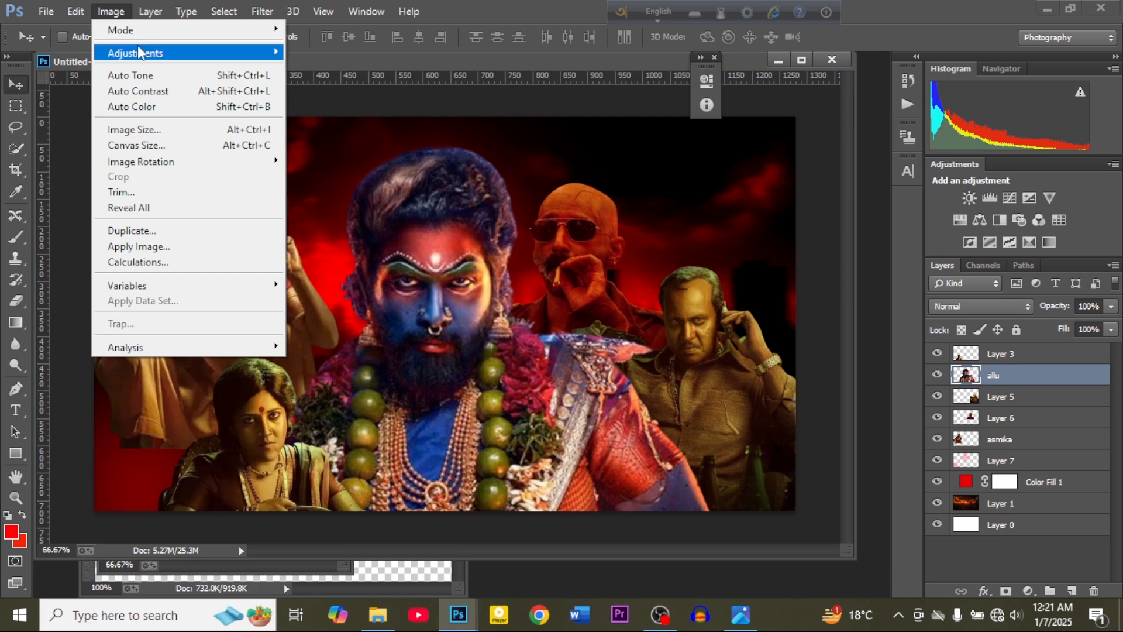
pyautogui.moveTo(140, 54)
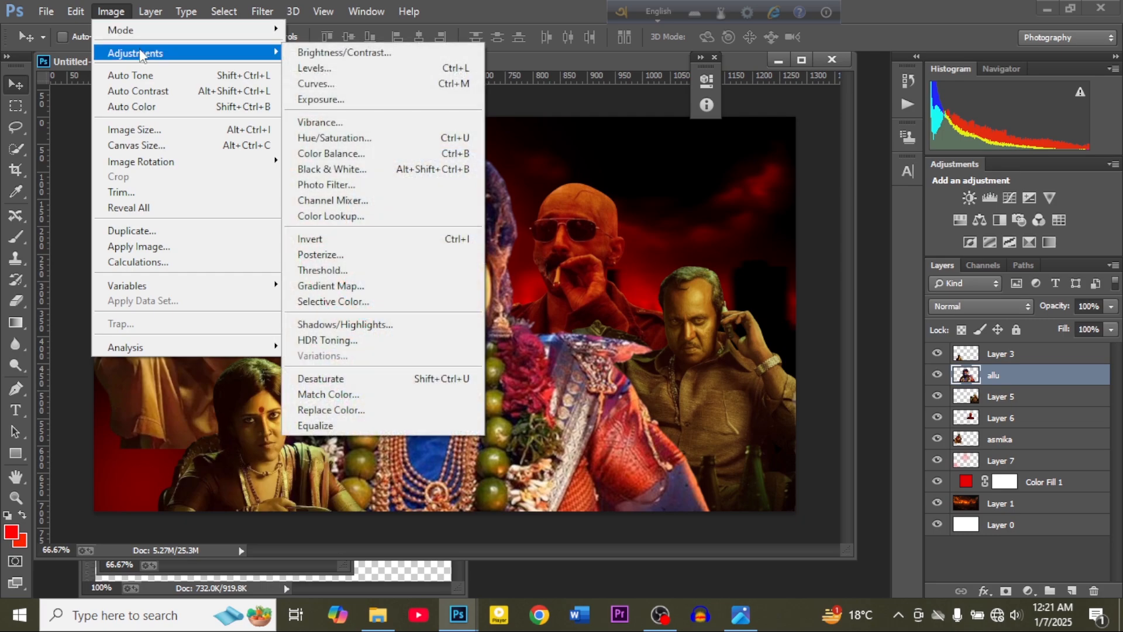
pyautogui.click(333, 138)
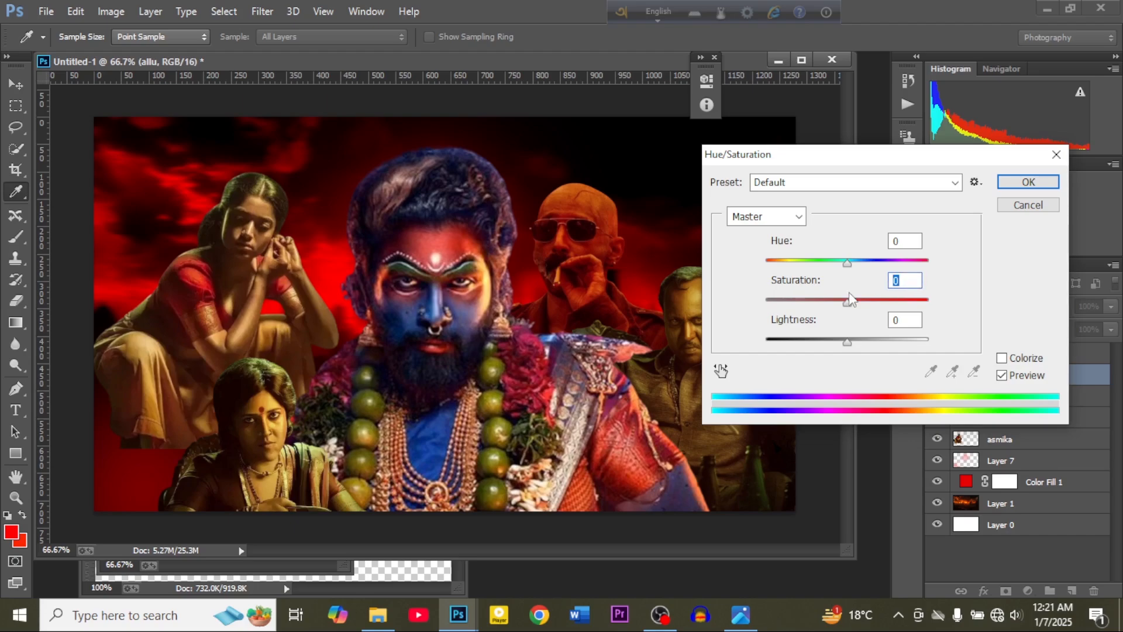
pyautogui.write('25')
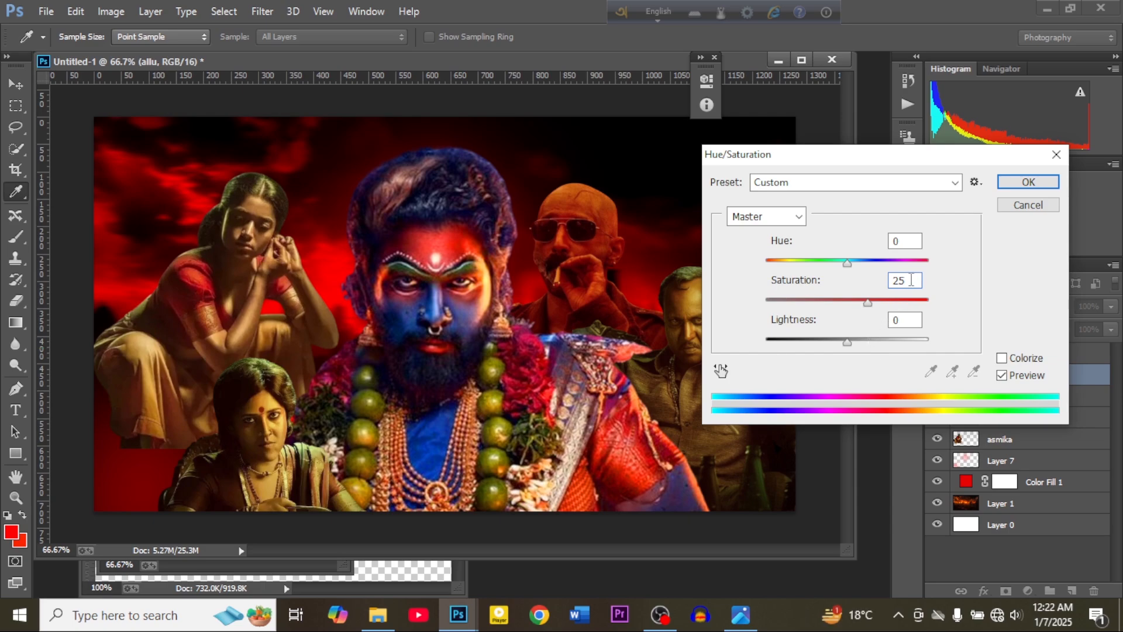
pyautogui.write('30')
pyautogui.click(1027, 185)
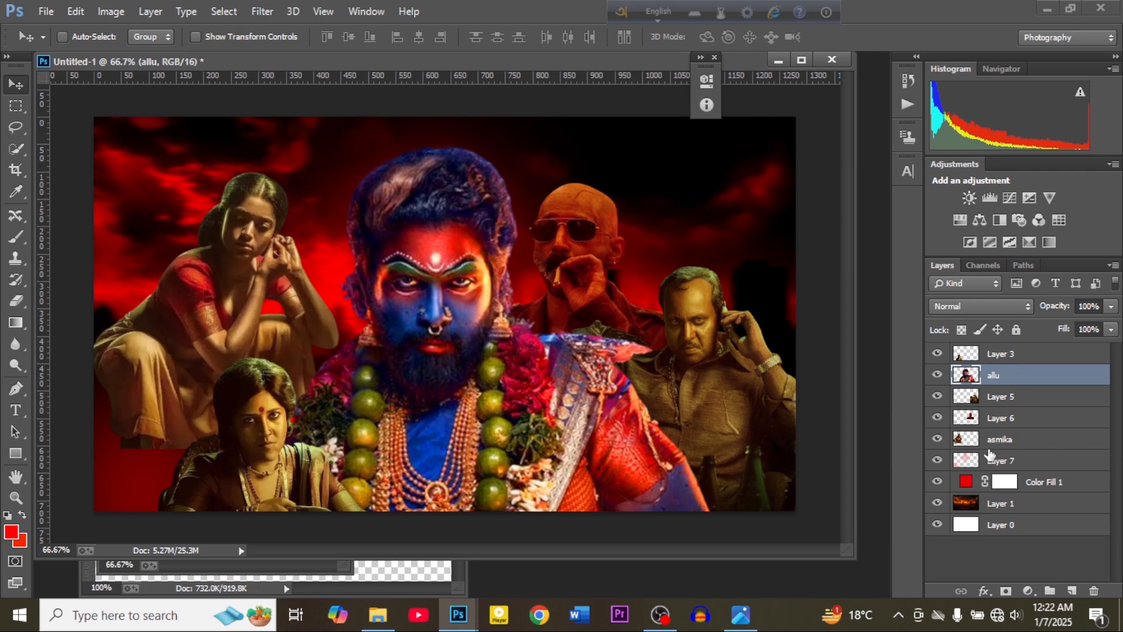
# Apply Hue/Saturation to the crouching woman on the asmika layer with the saturation set to 30.
pyautogui.click(1028, 440)
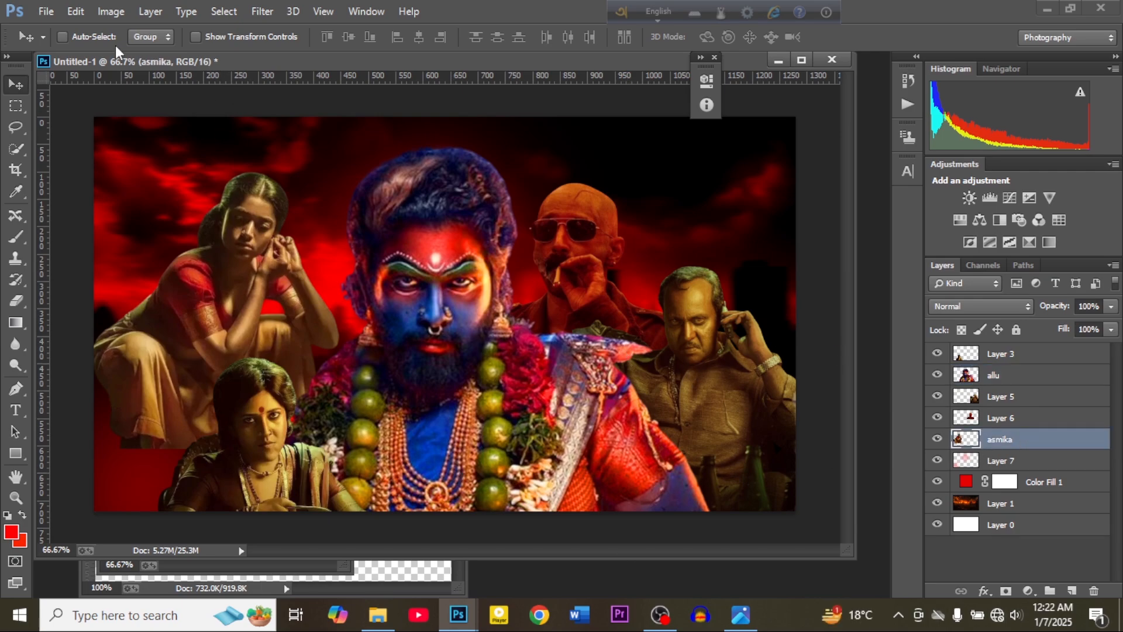
pyautogui.click(107, 9)
pyautogui.moveTo(138, 53)
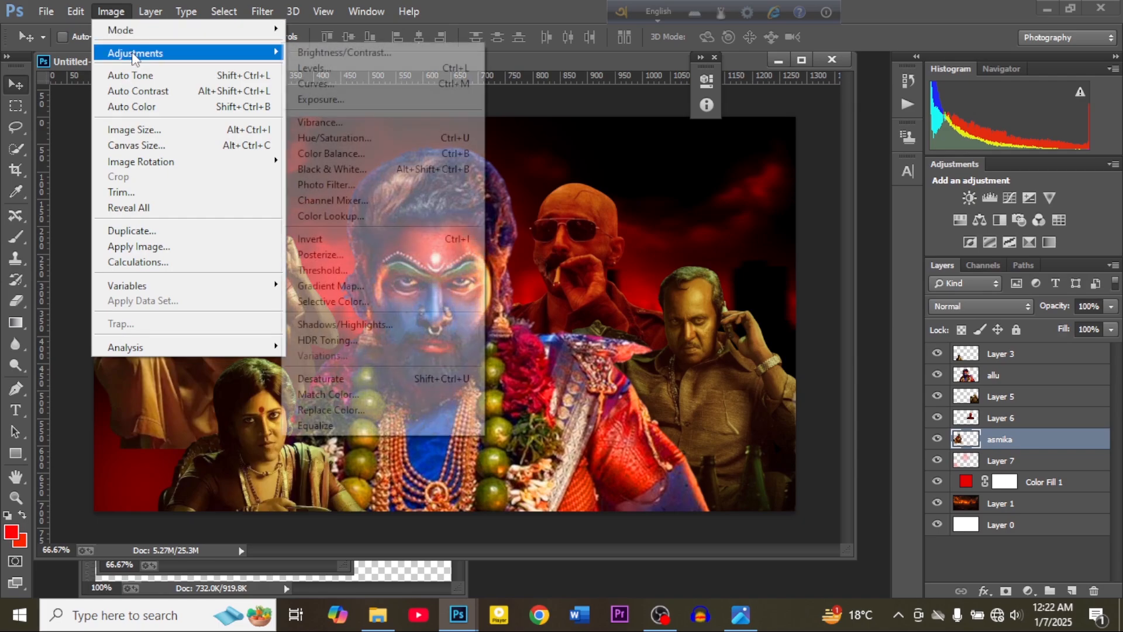
pyautogui.click(335, 141)
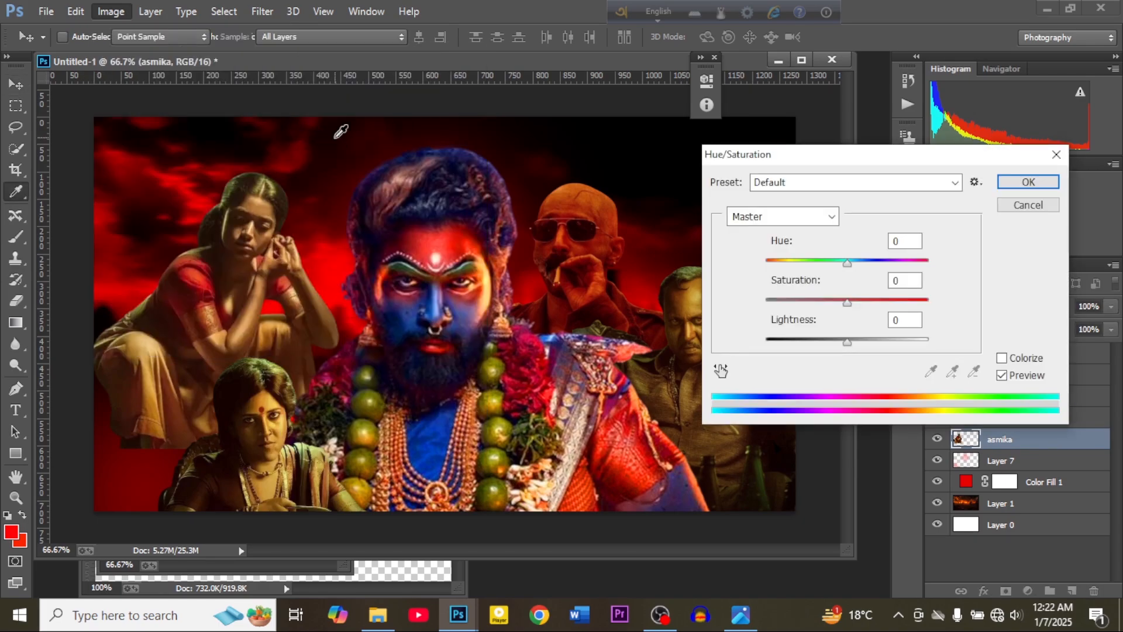
pyautogui.write('30')
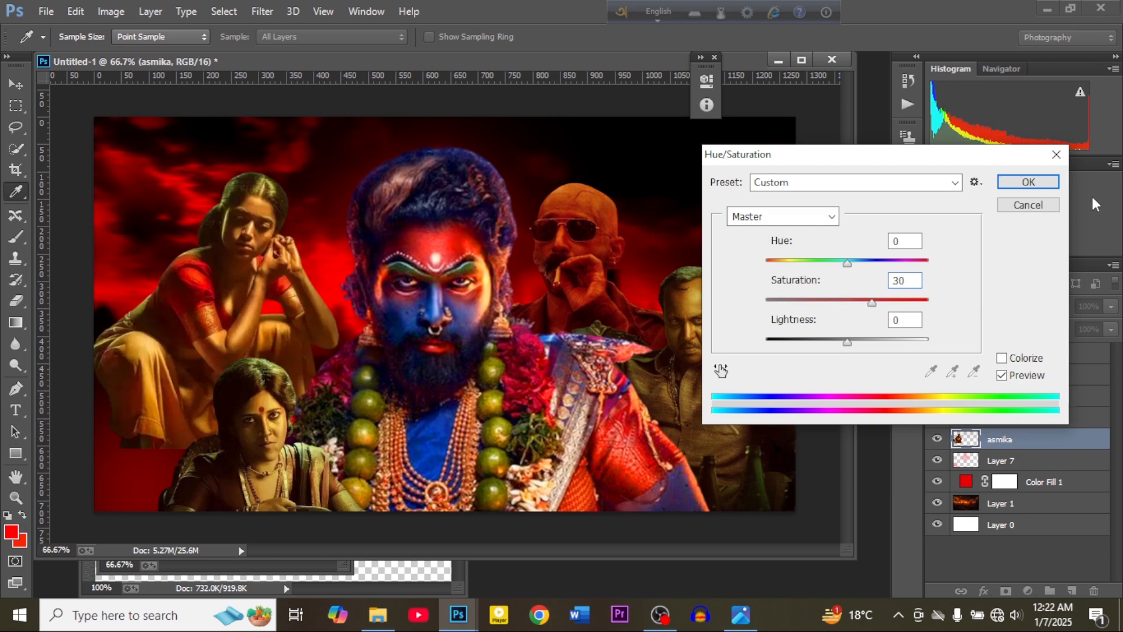
pyautogui.click(1044, 184)
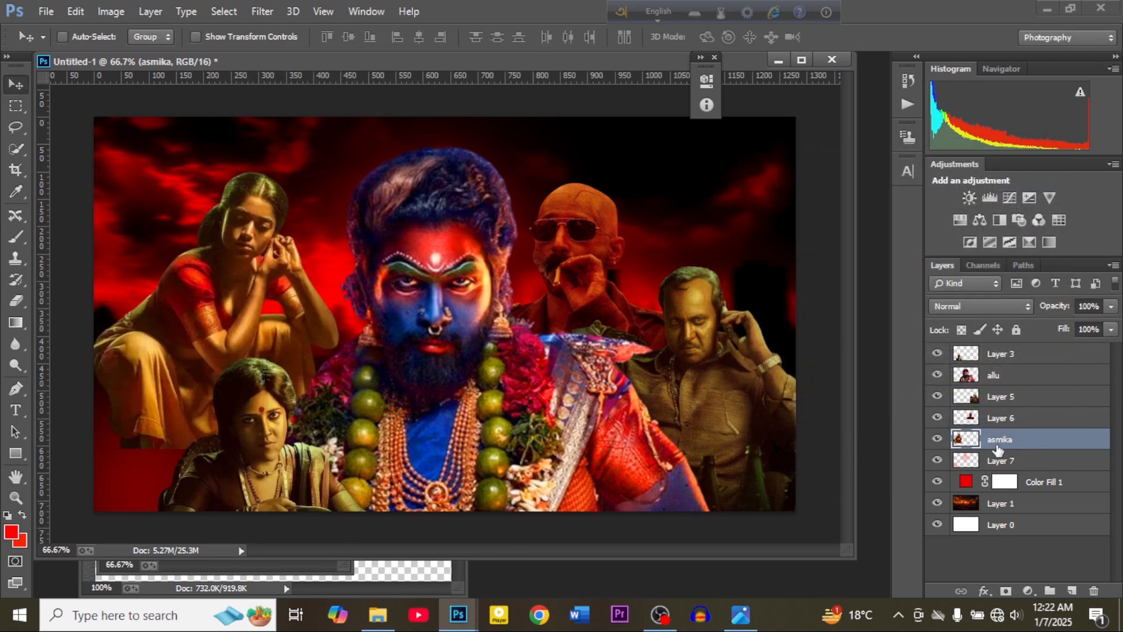
# Increase the saturation of the phone man on Layer 5 with Hue/Saturation.
pyautogui.click(1030, 397)
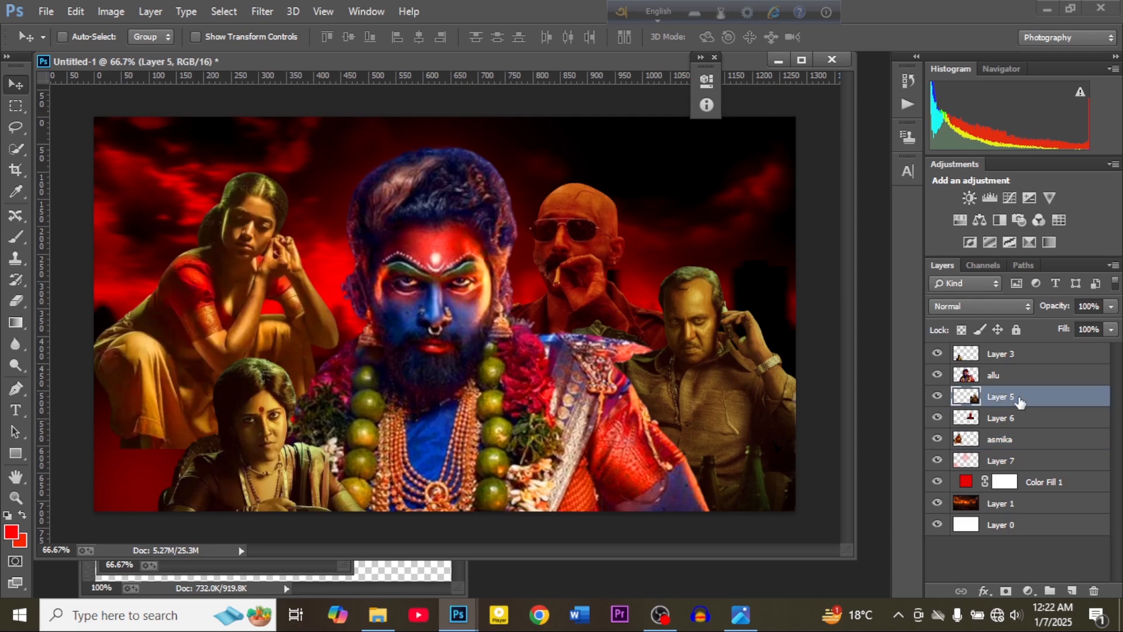
pyautogui.click(108, 12)
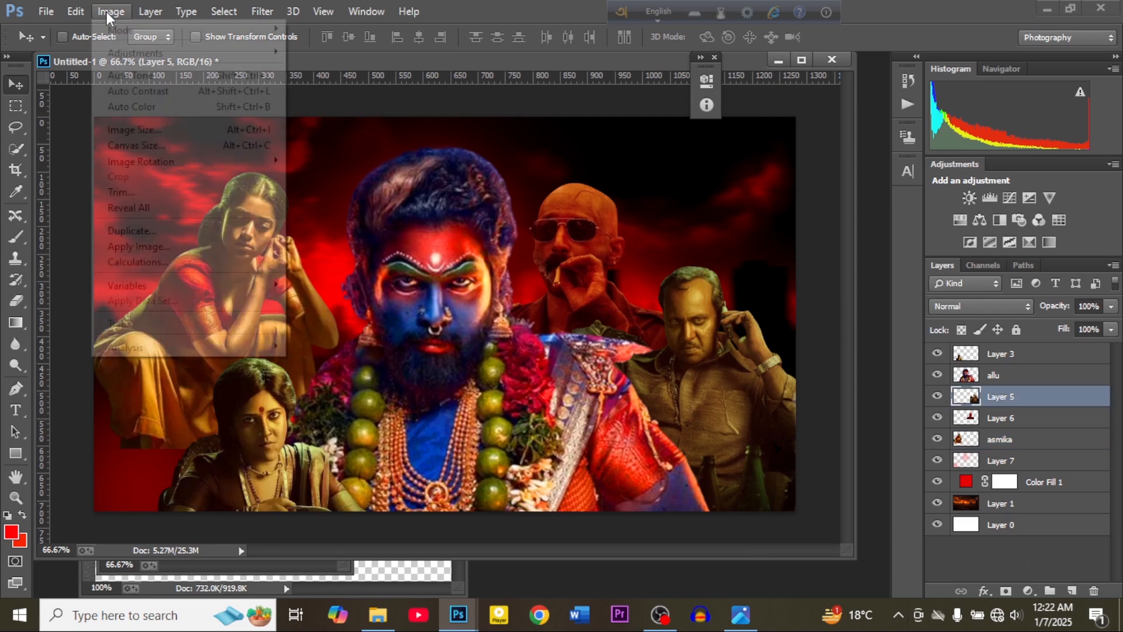
pyautogui.moveTo(140, 52)
pyautogui.click(344, 133)
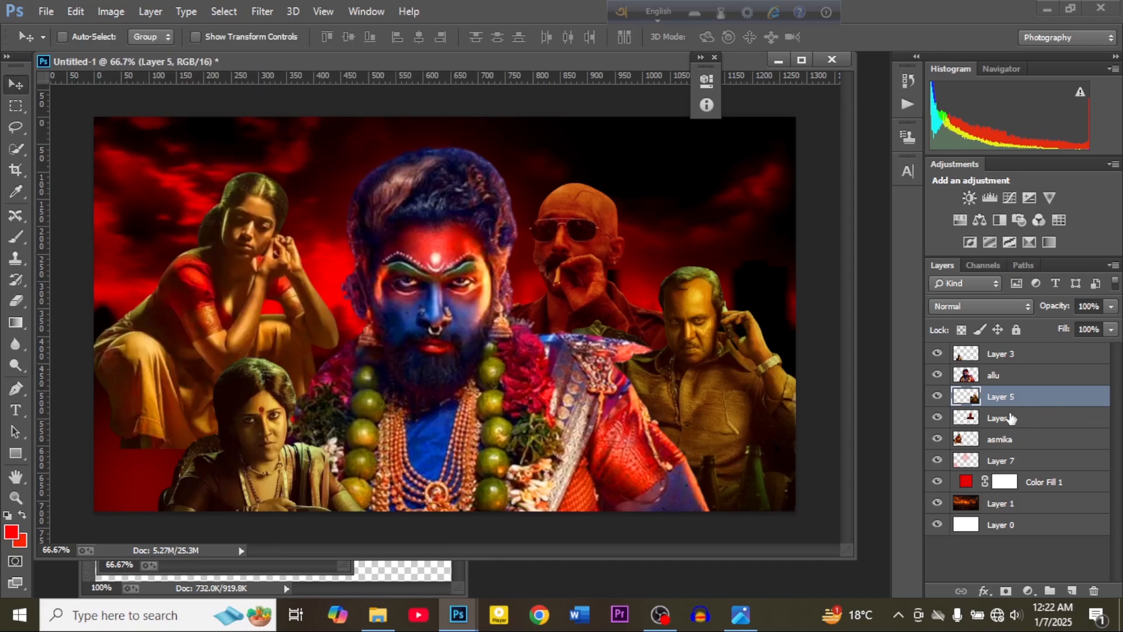
# Increase the saturation of the bald man on Layer 6 and the seated woman on Layer 3 with Hue/Saturation.
pyautogui.click(1047, 417)
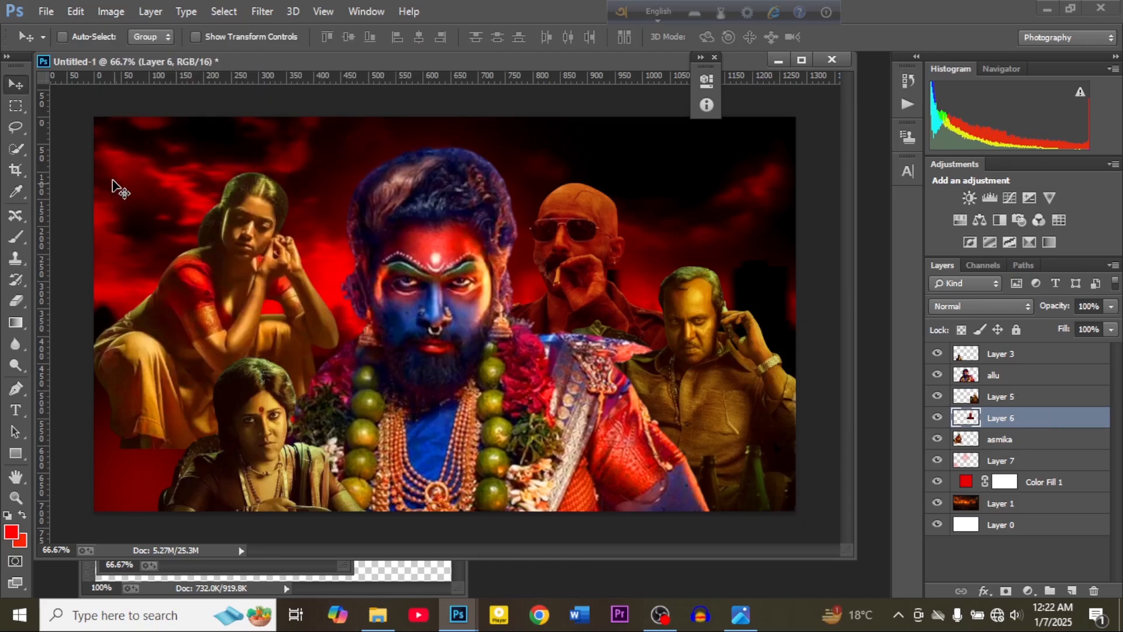
pyautogui.click(111, 12)
pyautogui.moveTo(130, 55)
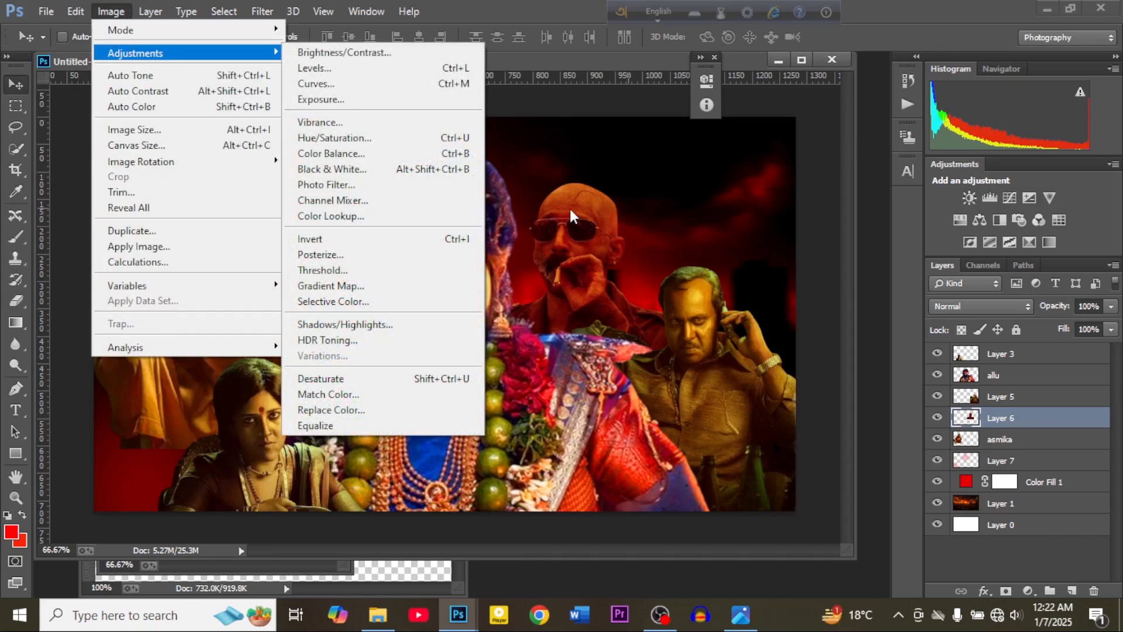
pyautogui.click(338, 141)
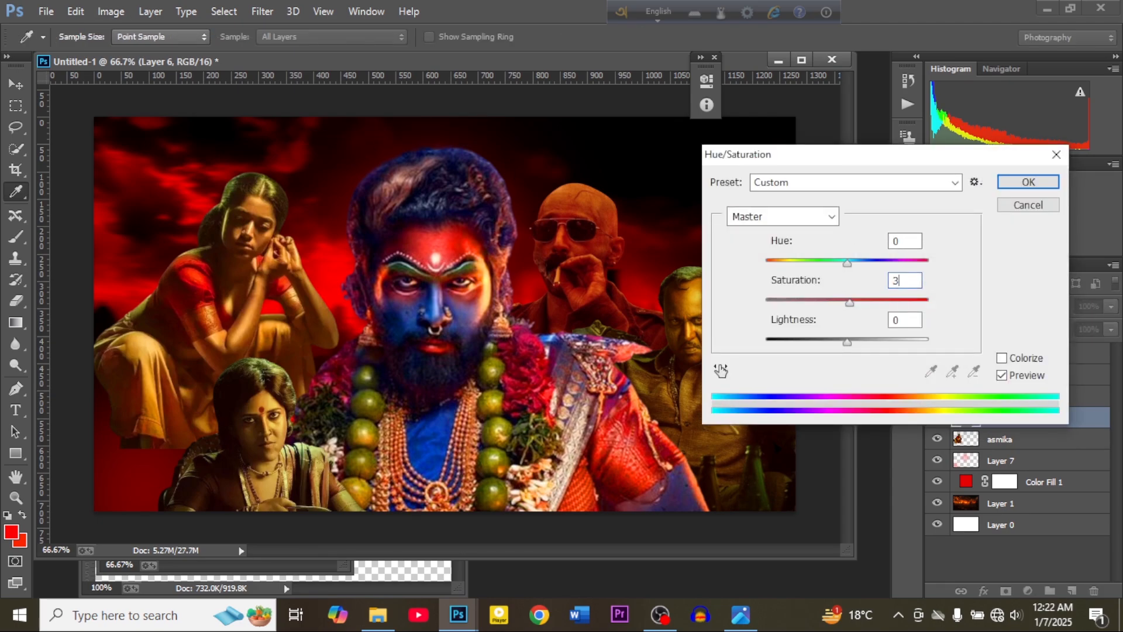
pyautogui.click(1027, 182)
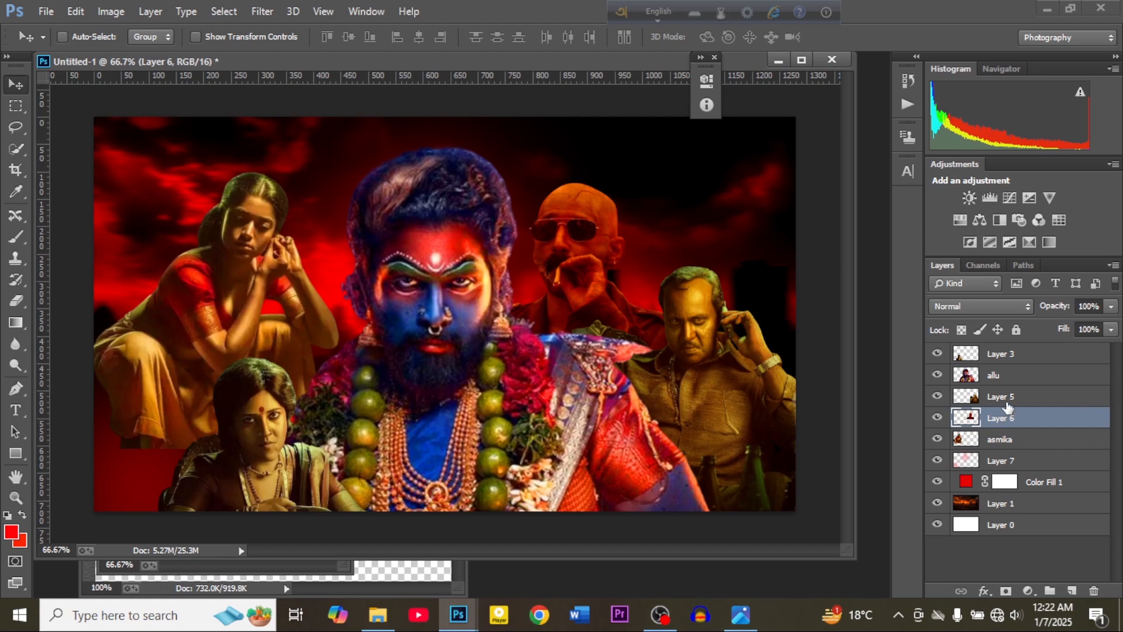
pyautogui.click(1000, 353)
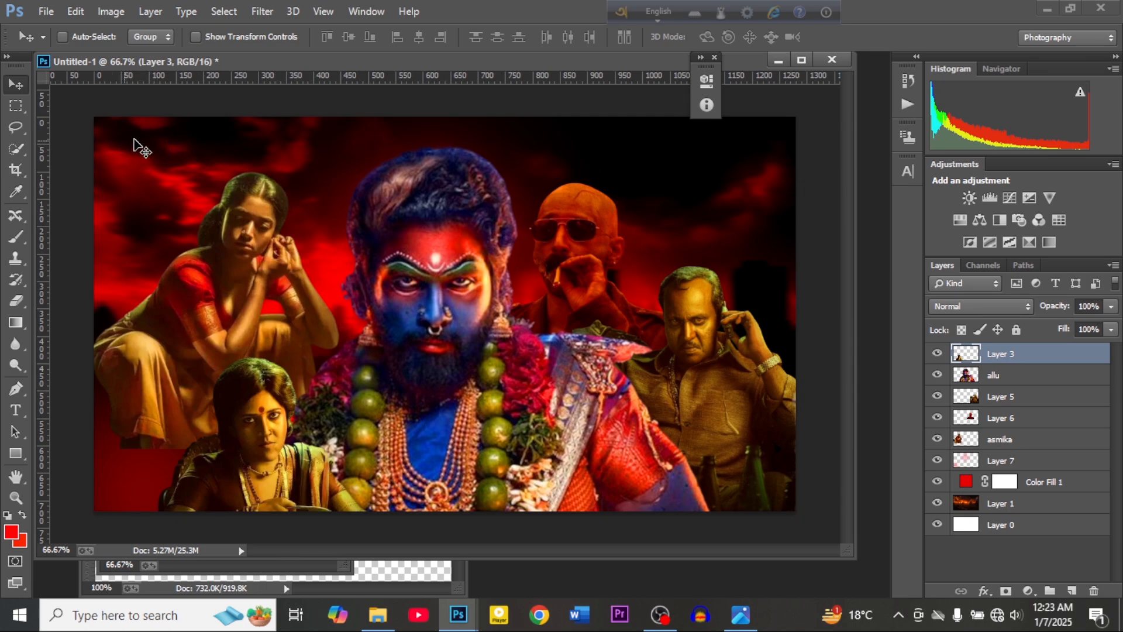
# Add a new layer above Layer 3 and choose the near-black foreground colour 080000 for the Brush tool.
pyautogui.click(1072, 591)
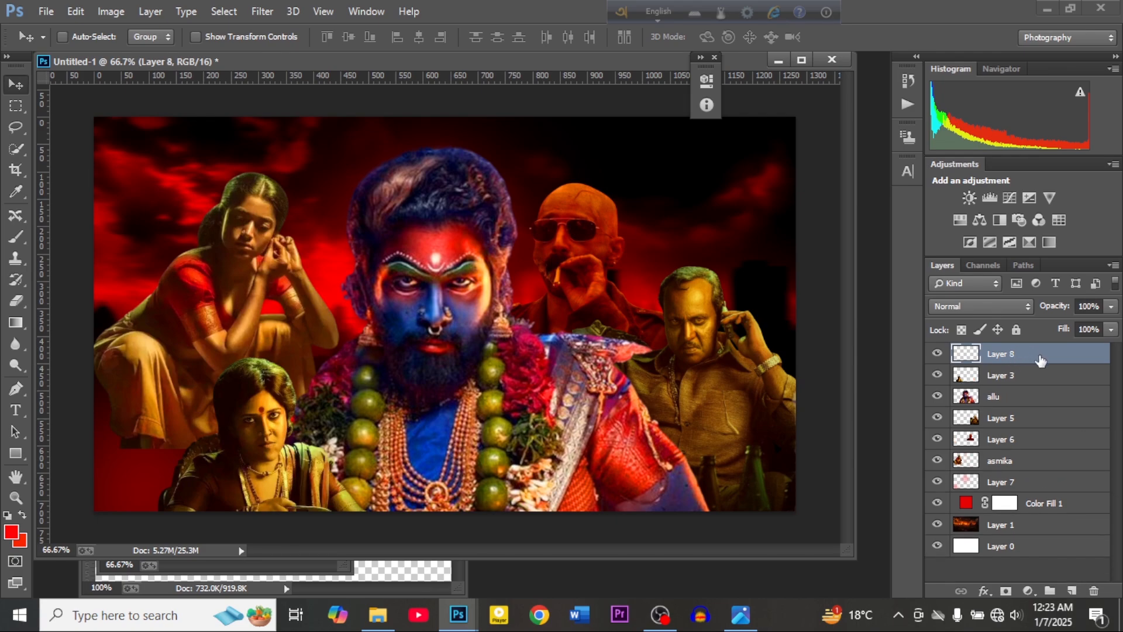
pyautogui.click(17, 237)
pyautogui.click(13, 535)
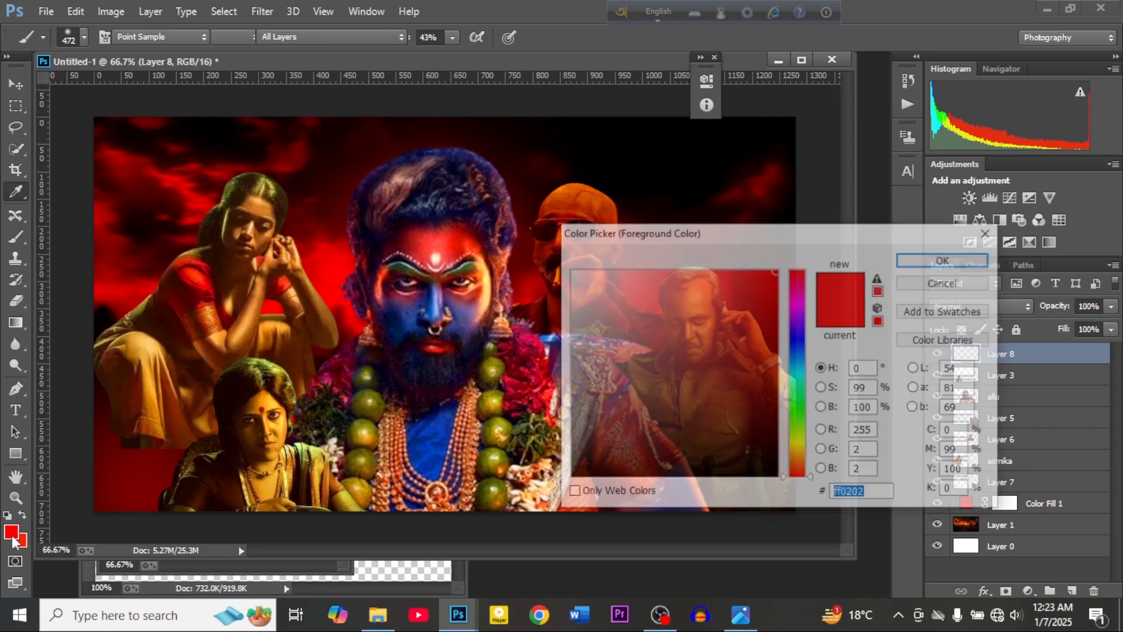
pyautogui.click(776, 473)
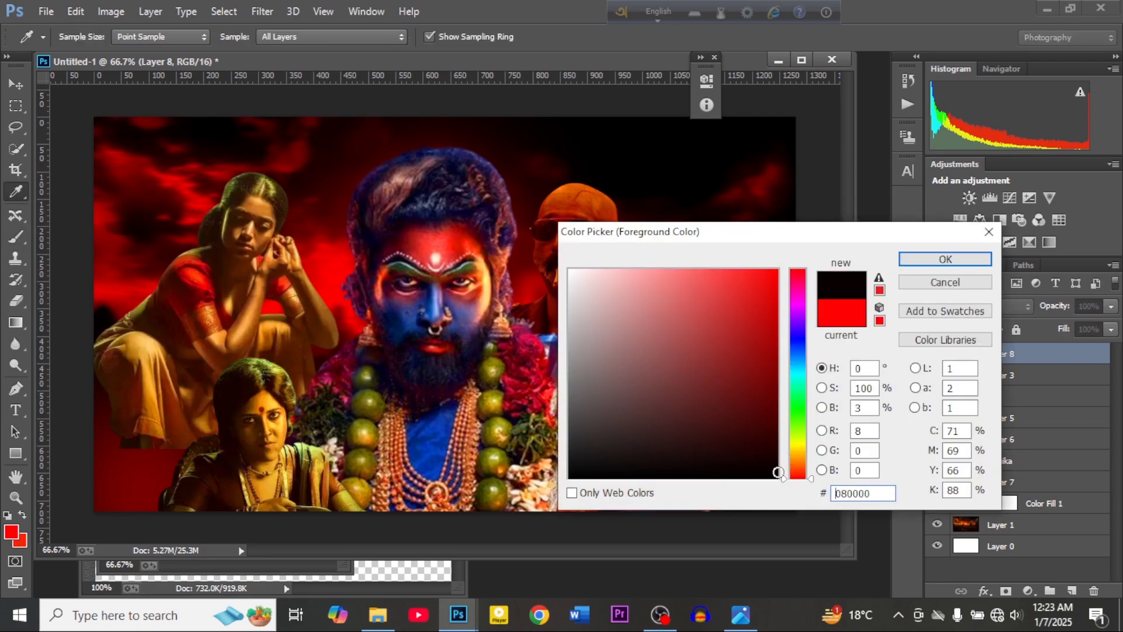
pyautogui.click(945, 260)
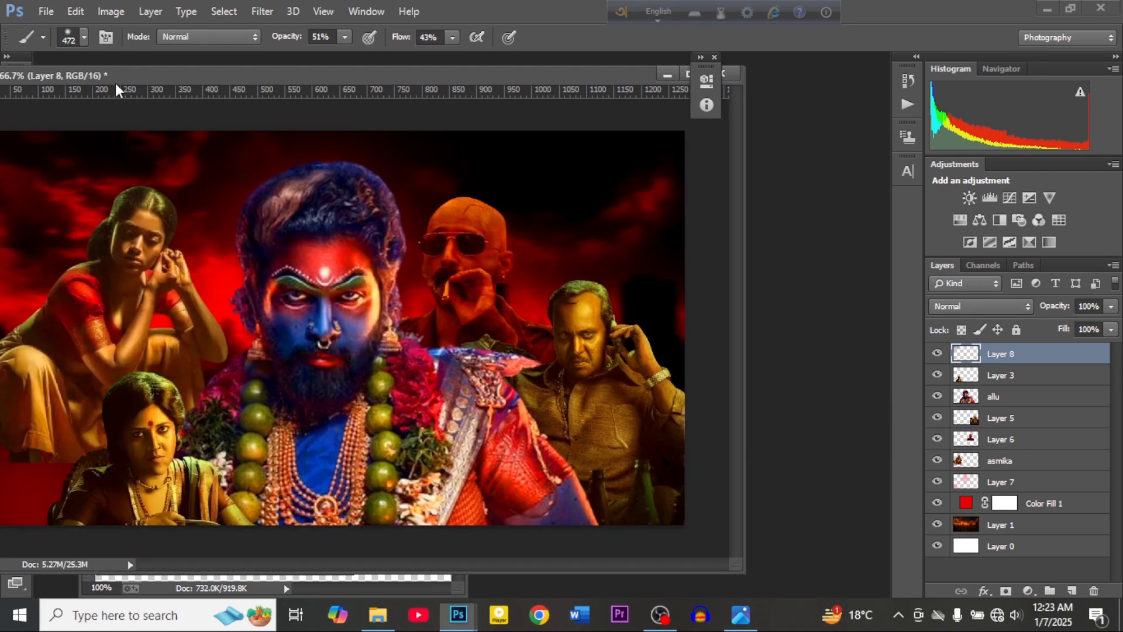
# Darken the lower-left corner of the poster with soft near-black brush strokes, first at 472 px and then at 156 px.
pyautogui.moveTo(338, 74)
pyautogui.mouseDown()
pyautogui.moveTo(604, 72)
pyautogui.moveTo(474, 71)
pyautogui.mouseUp()
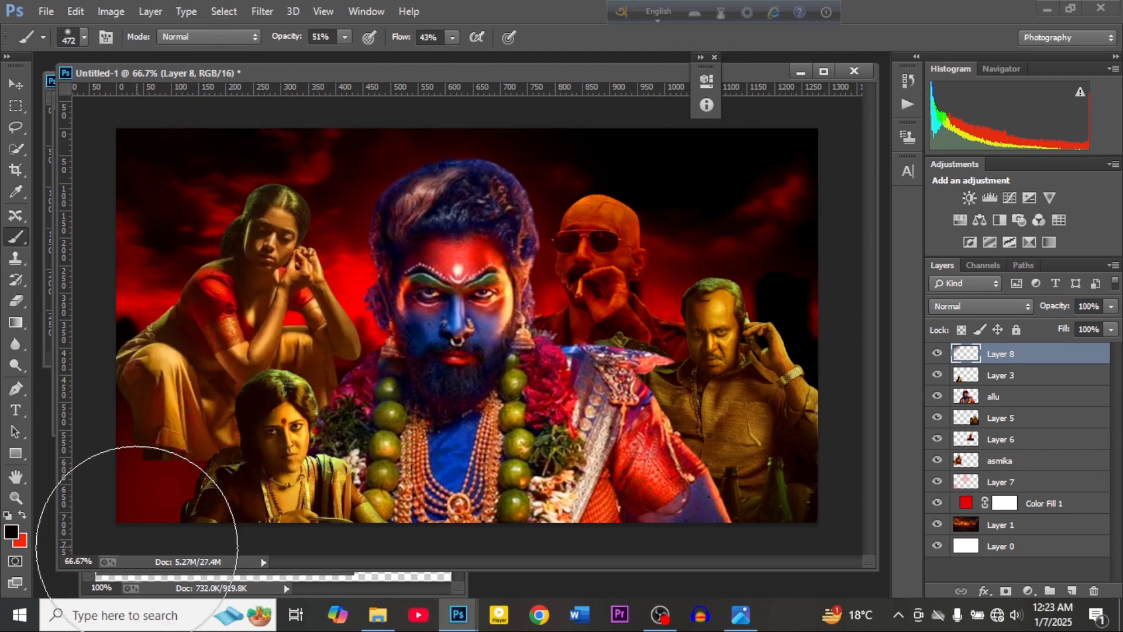
pyautogui.click(138, 535)
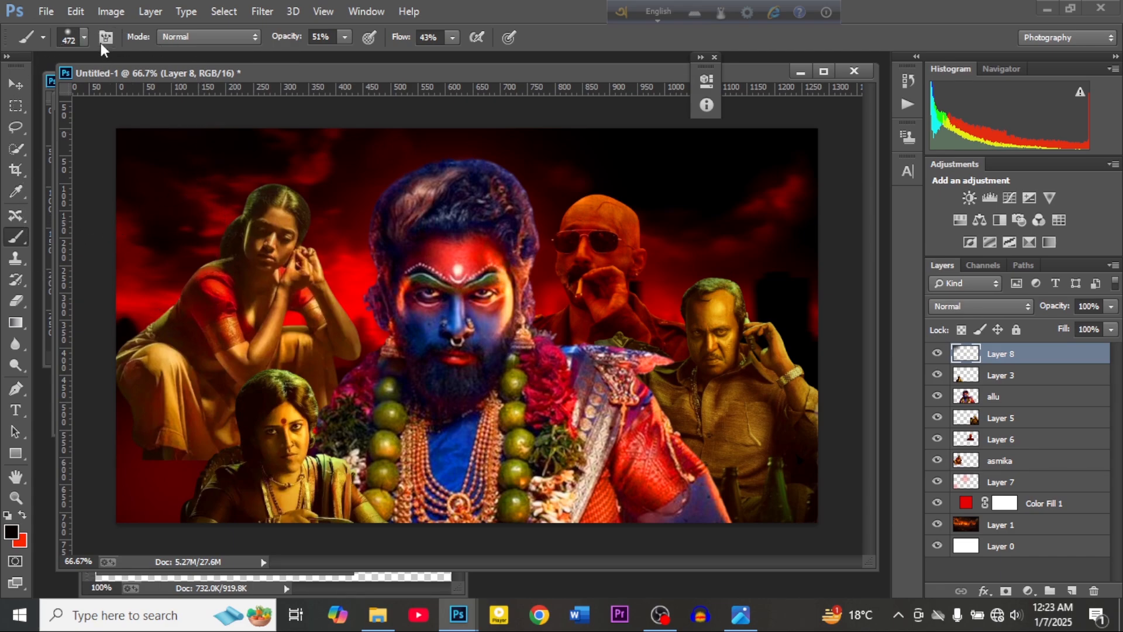
pyautogui.click(84, 38)
pyautogui.click(150, 86)
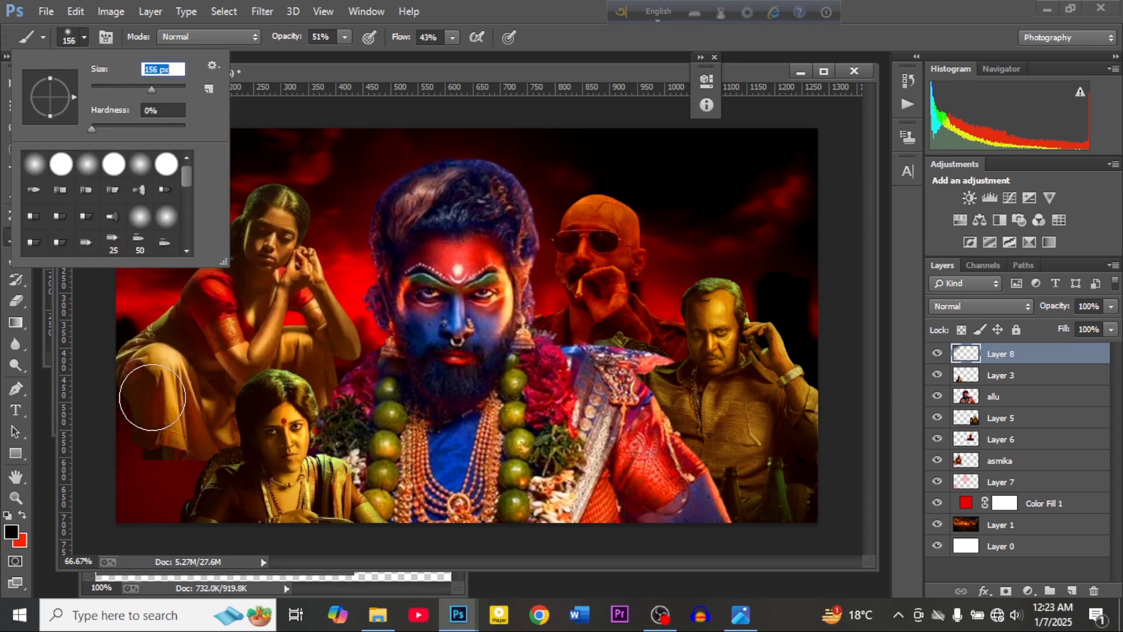
pyautogui.click(137, 536)
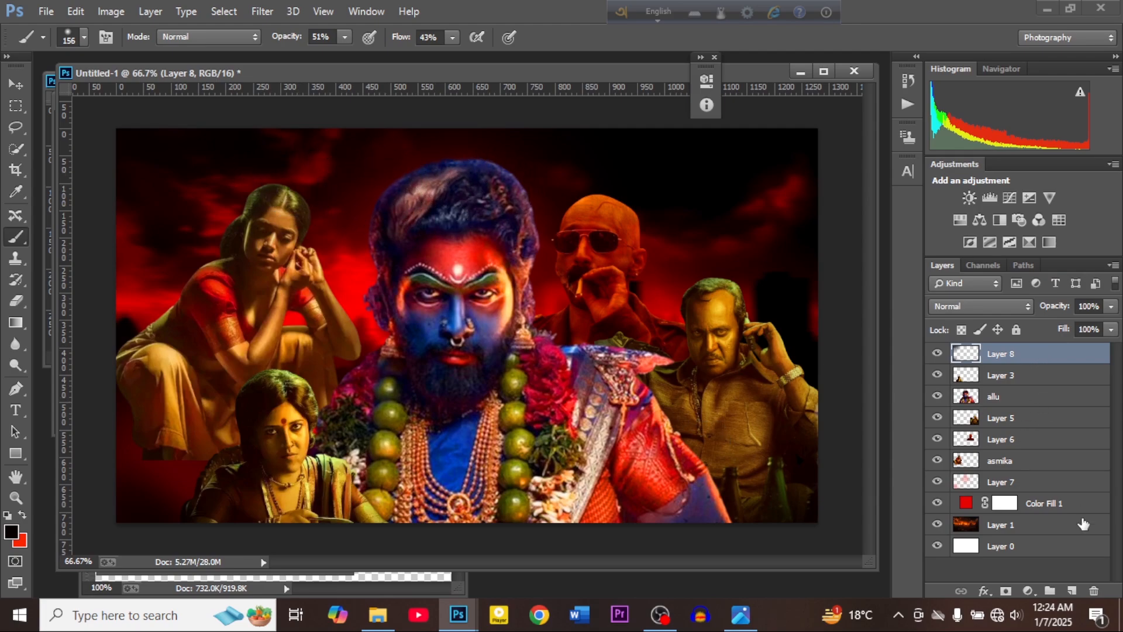
# Add a new layer above Layer 8 and sample the dark red 310000 from the background beside the central man's hair as foreground colour.
pyautogui.click(1068, 592)
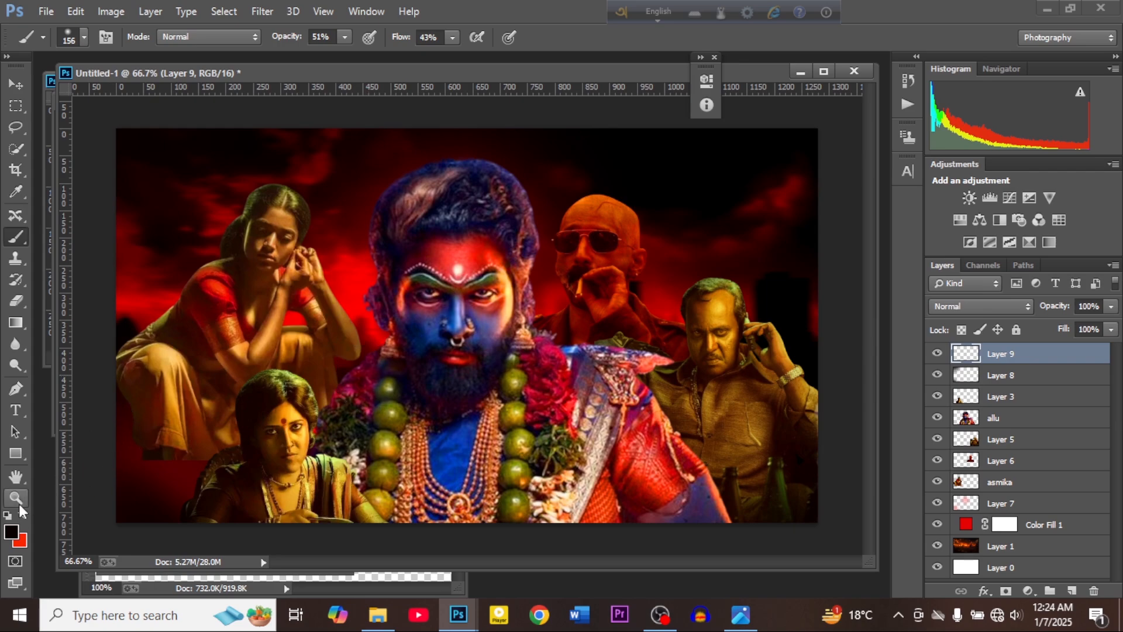
pyautogui.click(11, 531)
pyautogui.click(431, 151)
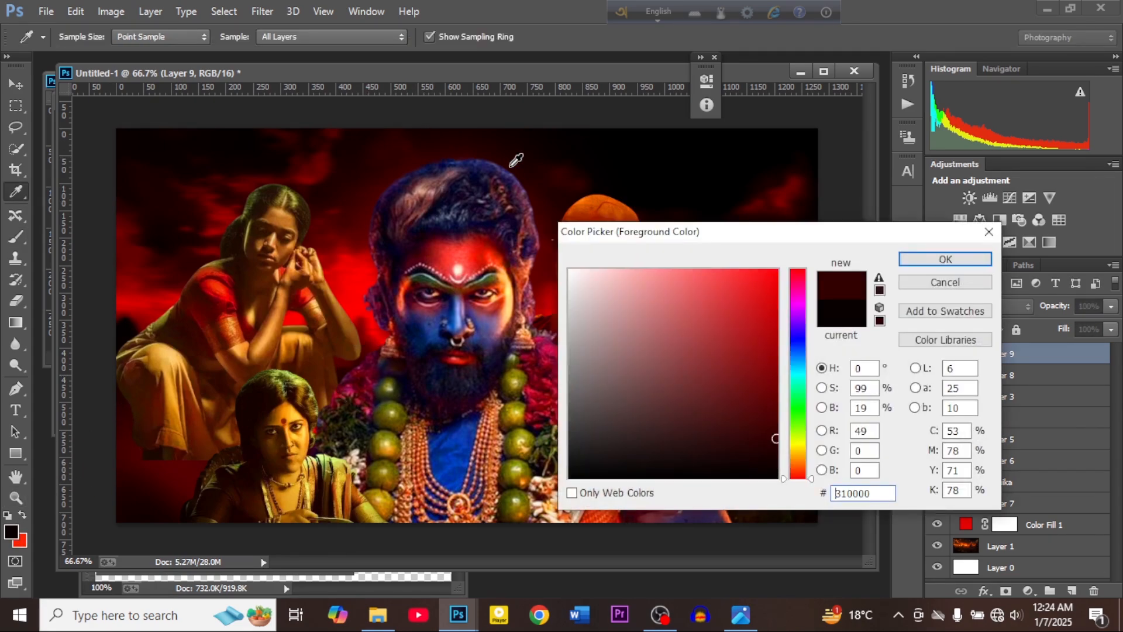
pyautogui.click(935, 259)
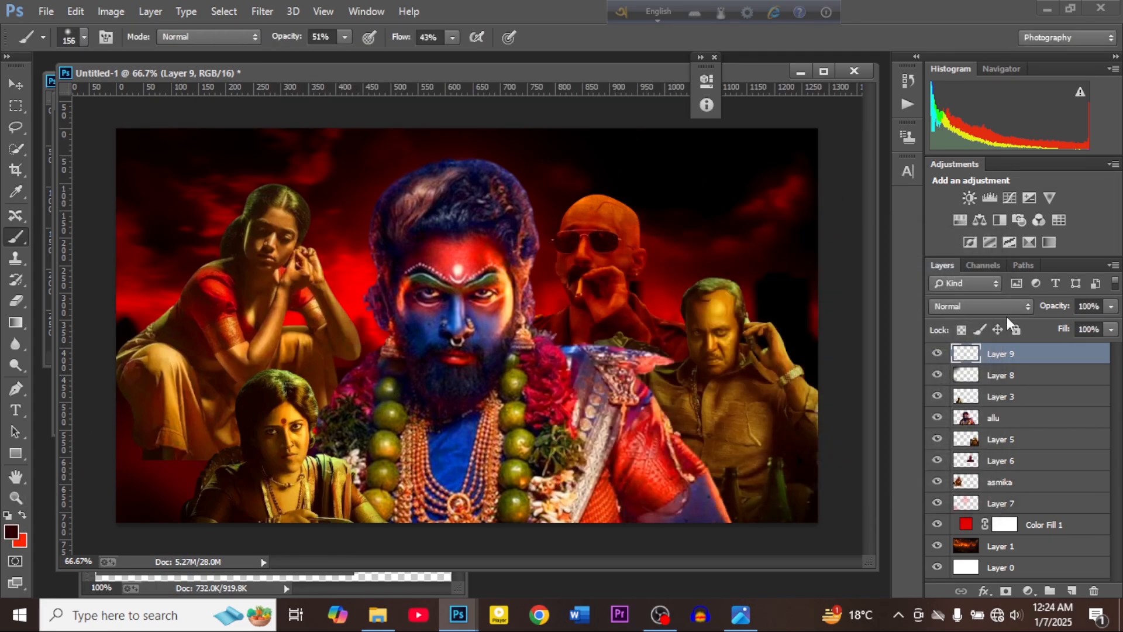
# Blend the outer edges of the central man's hair into the background with soft dark red brush strokes at 69 px.
pyautogui.click(84, 38)
pyautogui.click(139, 88)
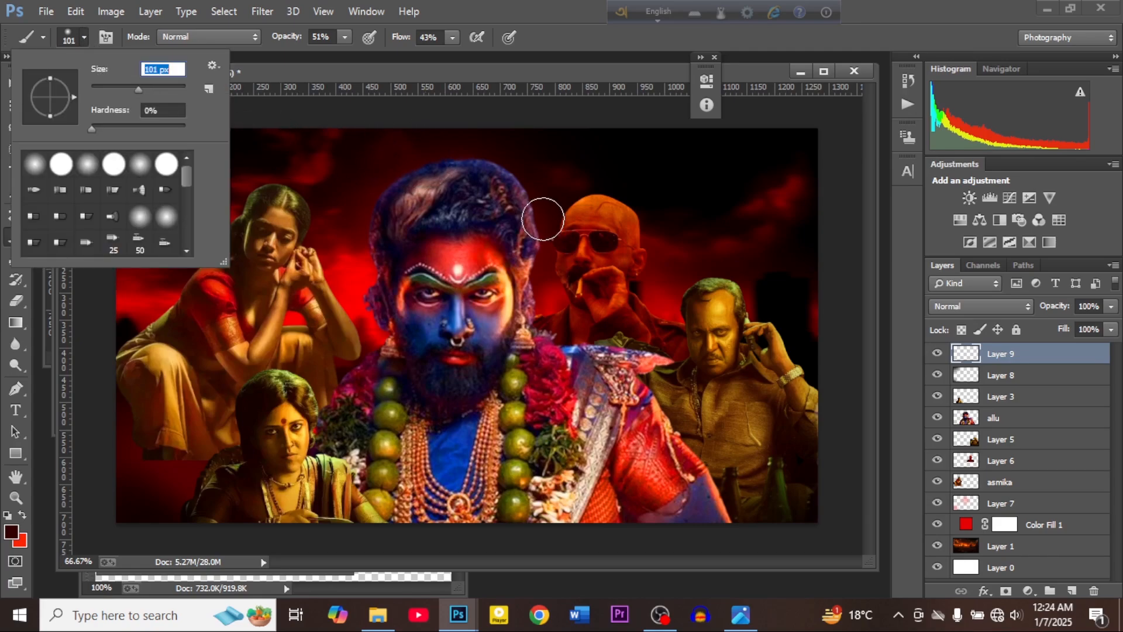
pyautogui.click(124, 89)
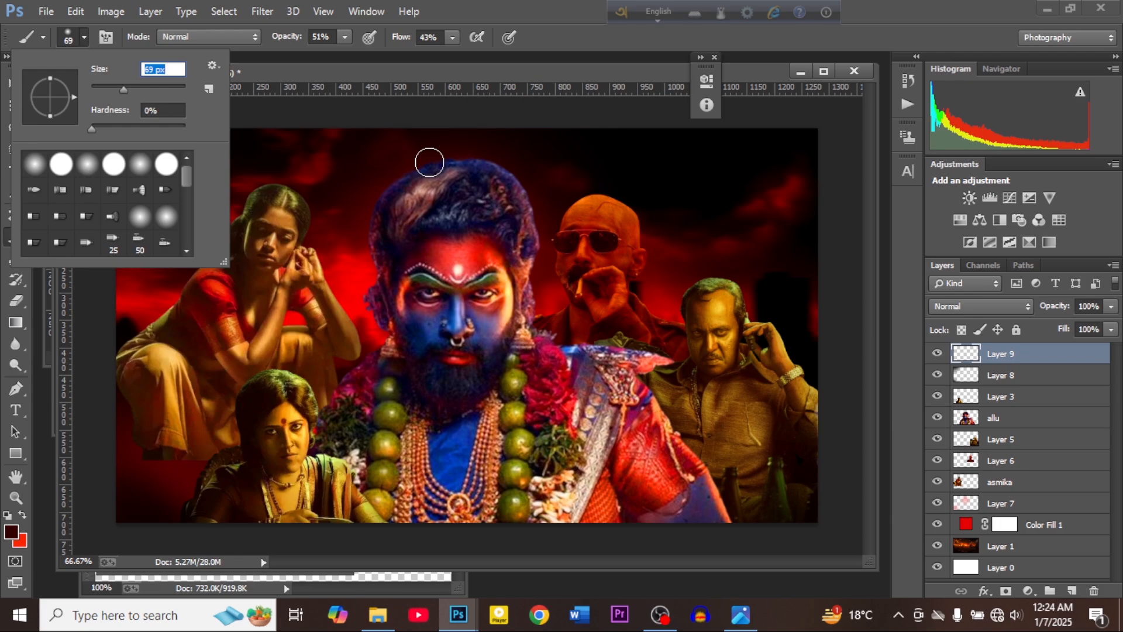
pyautogui.moveTo(438, 164)
pyautogui.mouseDown()
pyautogui.moveTo(380, 187)
pyautogui.moveTo(390, 189)
pyautogui.moveTo(363, 267)
pyautogui.moveTo(357, 253)
pyautogui.moveTo(362, 326)
pyautogui.moveTo(366, 299)
pyautogui.moveTo(375, 338)
pyautogui.mouseUp()
pyautogui.moveTo(413, 199)
pyautogui.mouseDown()
pyautogui.moveTo(443, 162)
pyautogui.moveTo(494, 162)
pyautogui.moveTo(476, 162)
pyautogui.moveTo(531, 183)
pyautogui.moveTo(490, 168)
pyautogui.moveTo(525, 193)
pyautogui.moveTo(506, 172)
pyautogui.moveTo(549, 257)
pyautogui.mouseUp()
pyautogui.moveTo(477, 155)
pyautogui.mouseDown()
pyautogui.moveTo(490, 155)
pyautogui.moveTo(439, 156)
pyautogui.mouseUp()
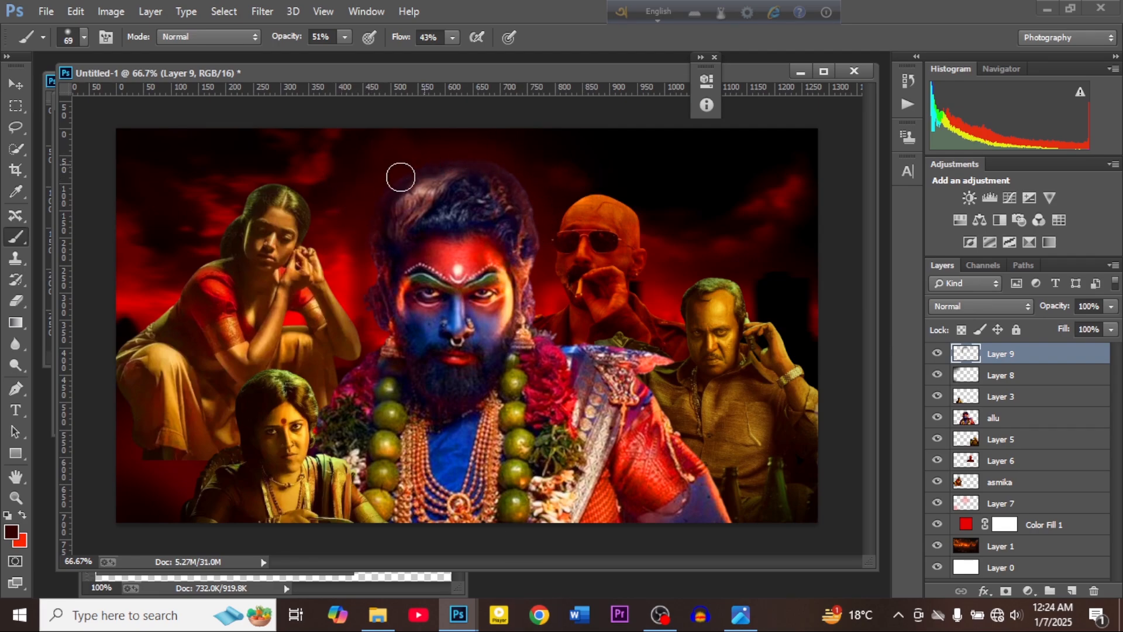
# Add a new layer above Layer 9 and sample the dark red 540000 near the upper-left woman's head as the brush colour.
pyautogui.click(1073, 591)
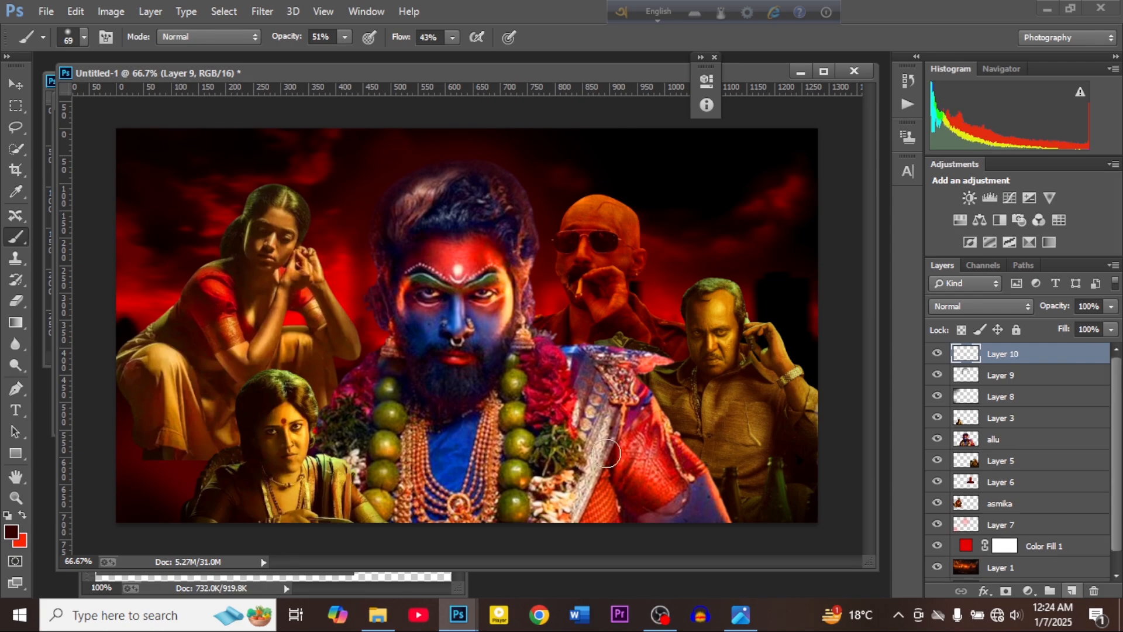
pyautogui.click(12, 535)
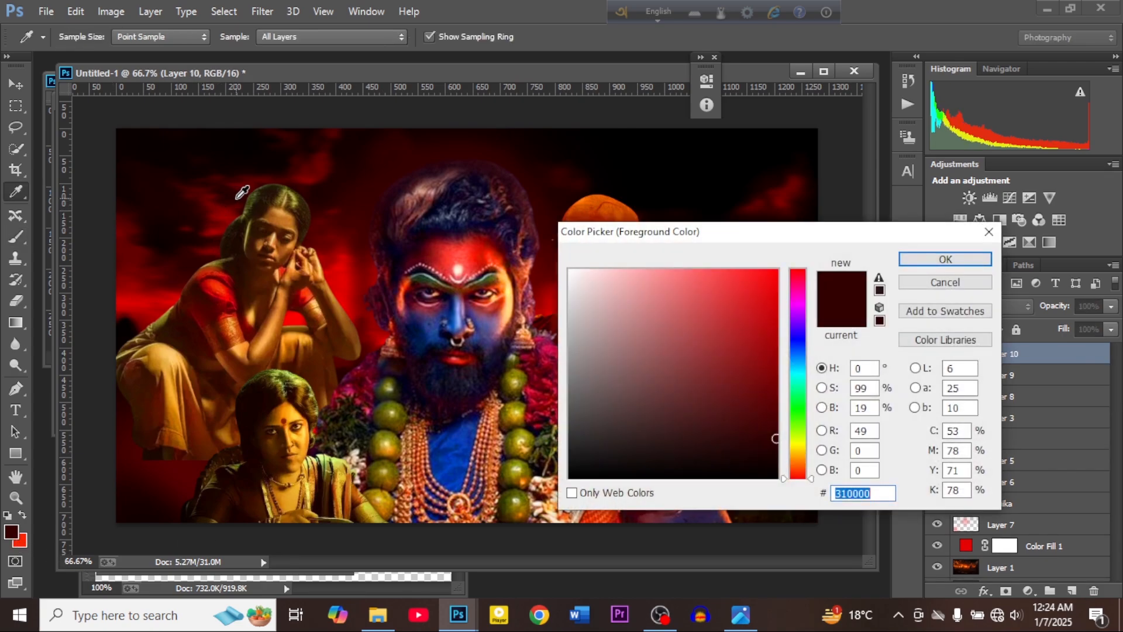
pyautogui.click(945, 259)
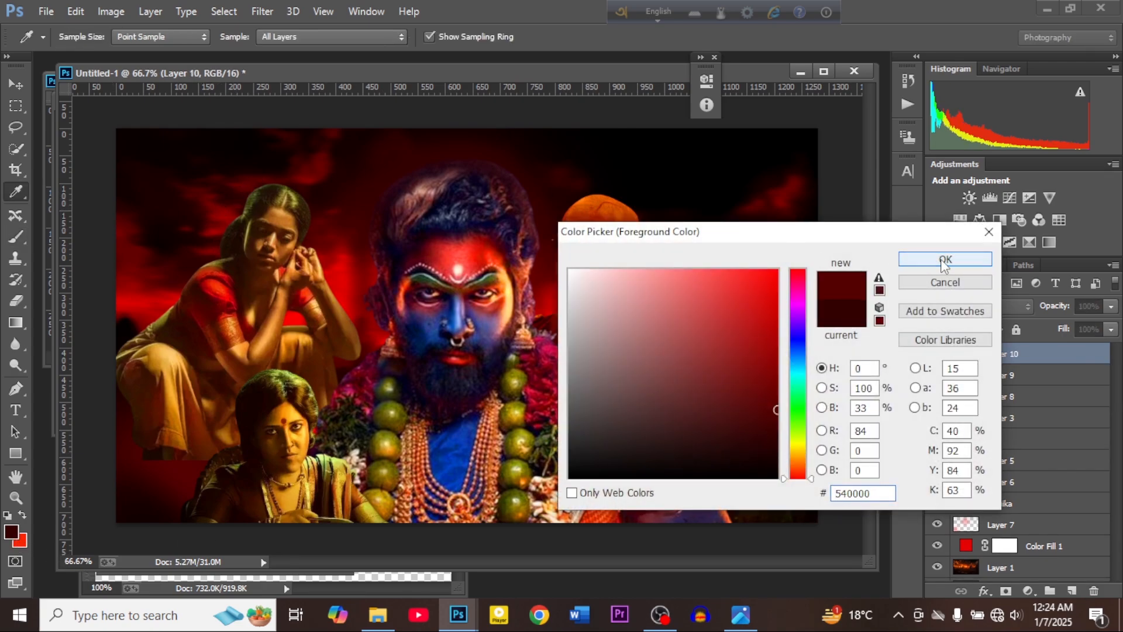
pyautogui.press('b')
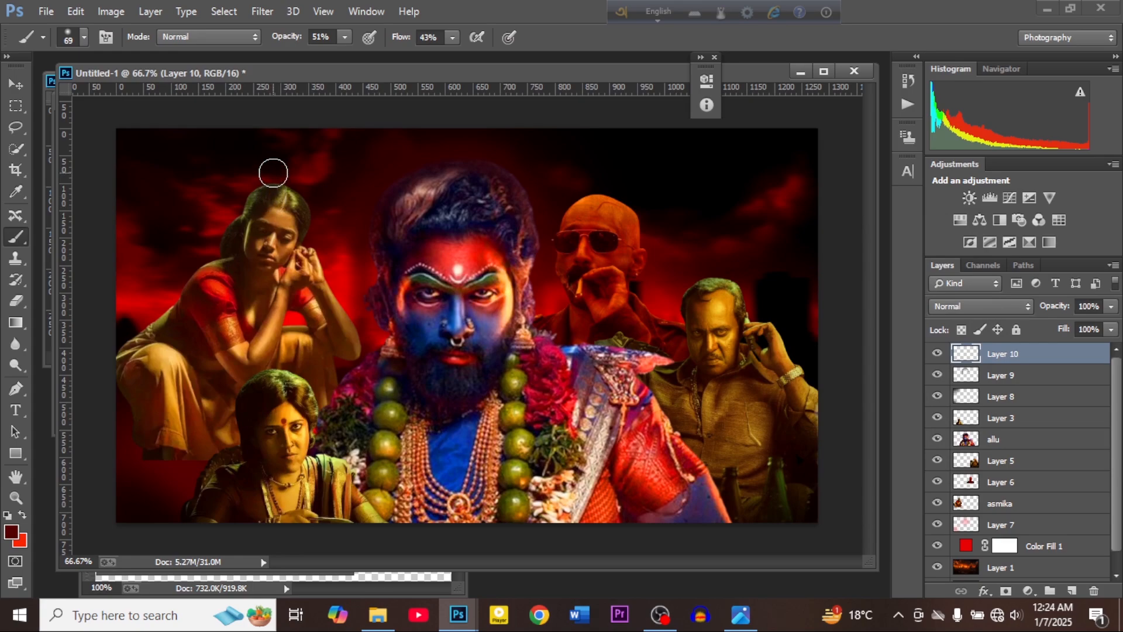
# Soften the top edge of the upper-left woman's hair with dark red brush strokes, first at 69 px and then at 38 px.
pyautogui.moveTo(273, 173); pyautogui.dragTo(251, 163)
pyautogui.click(84, 39)
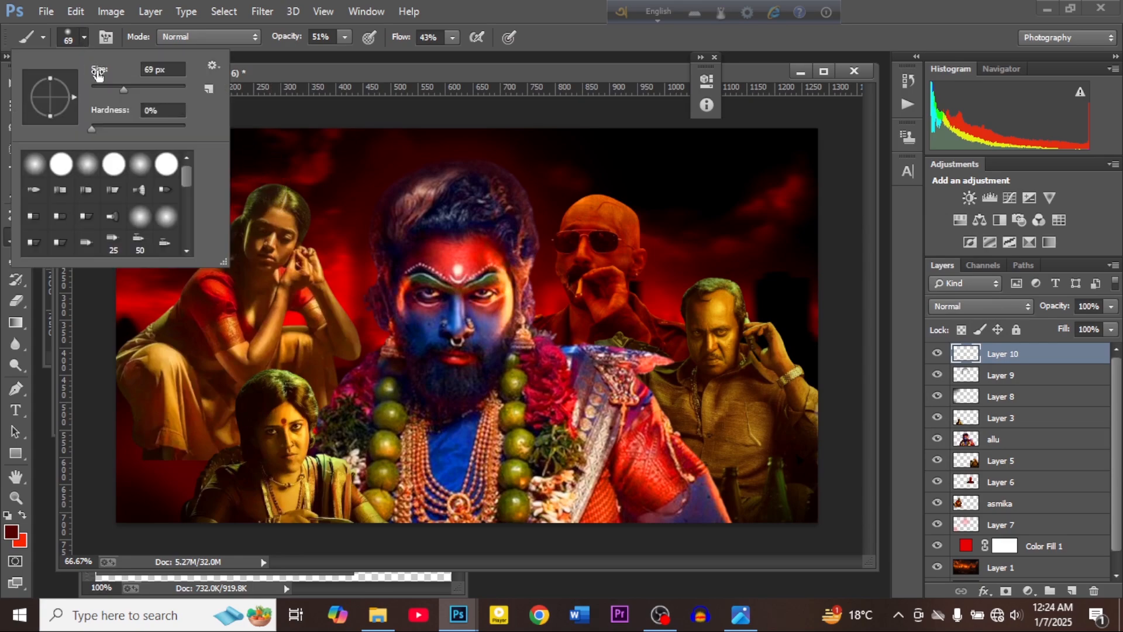
pyautogui.click(110, 89)
pyautogui.click(277, 179)
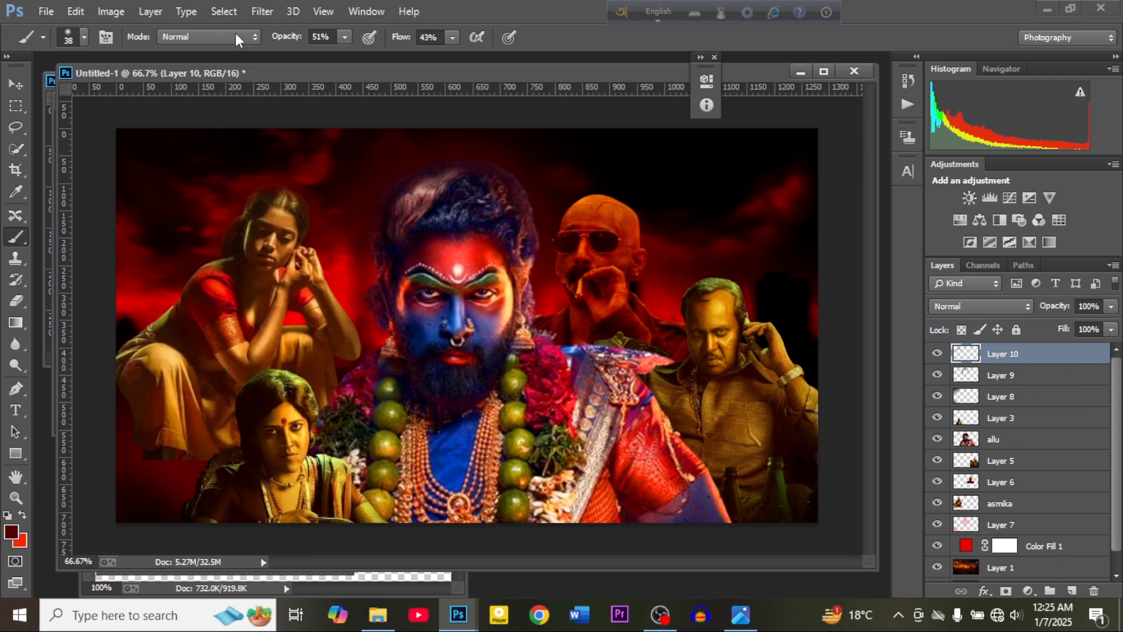
# Create a gradient fill layer named Gradient Fill 1 above Layer 10, in Normal mode at 100% opacity.
pyautogui.click(157, 11)
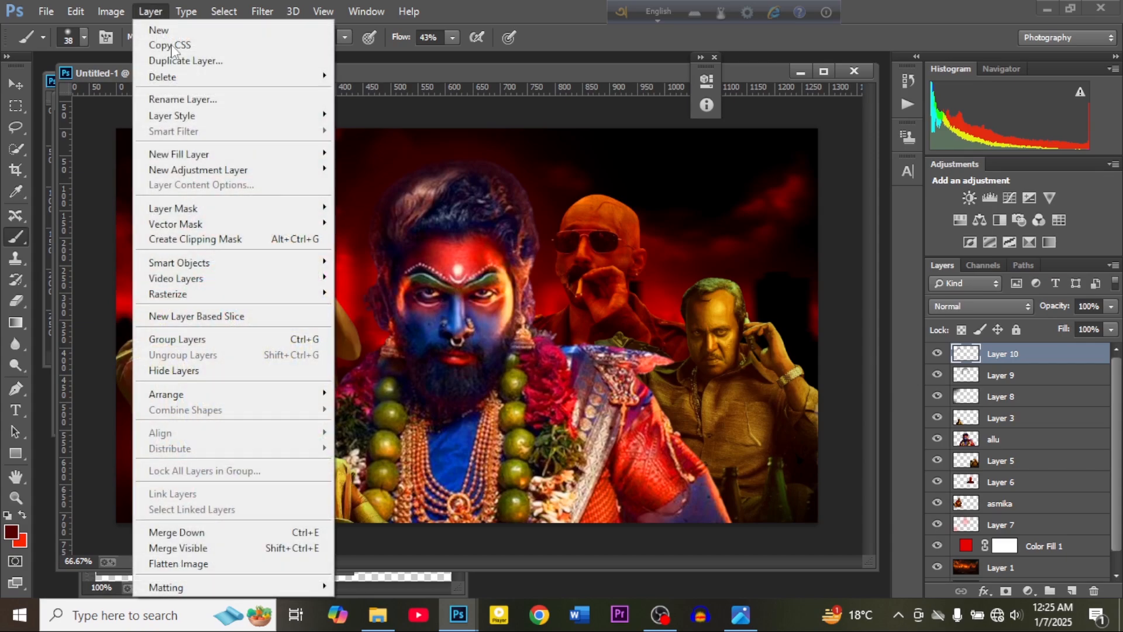
pyautogui.moveTo(228, 155)
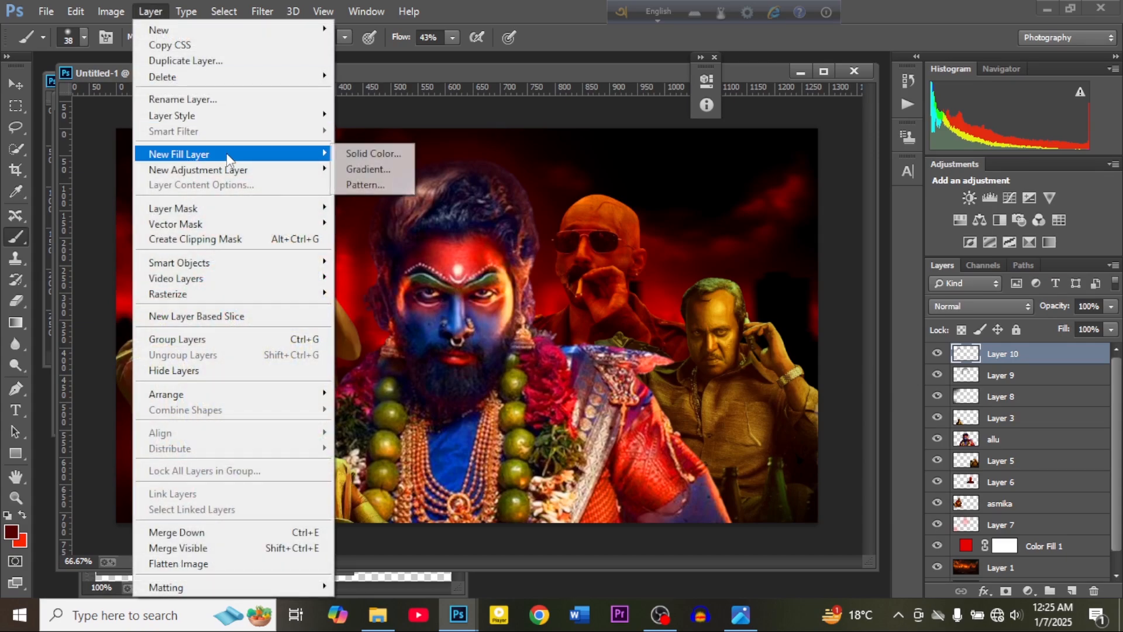
pyautogui.click(368, 169)
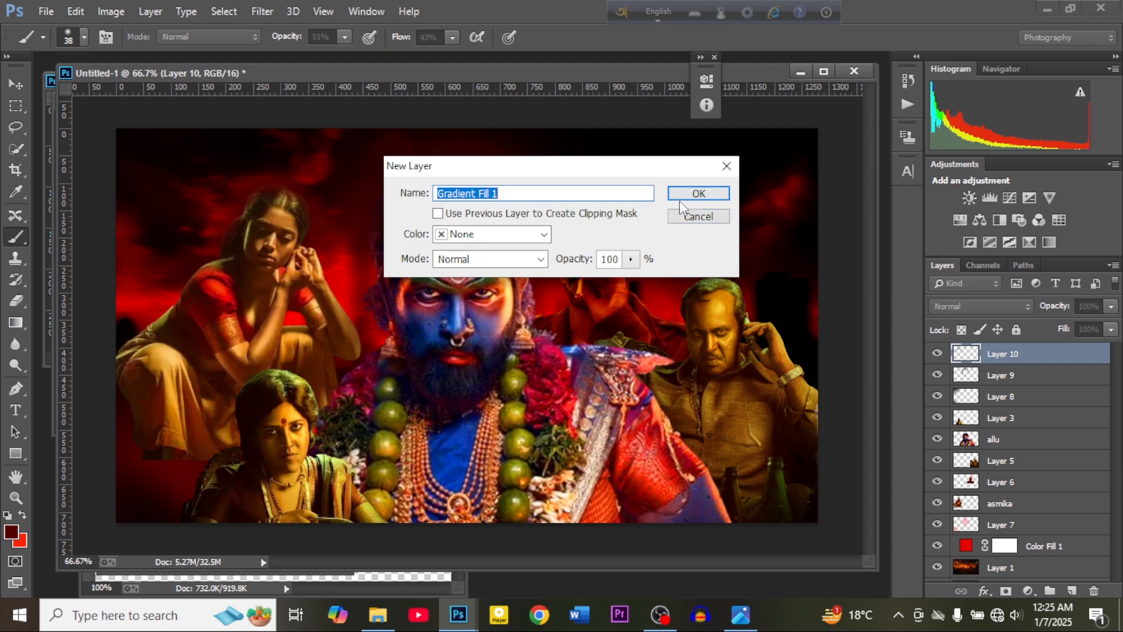
pyautogui.click(698, 193)
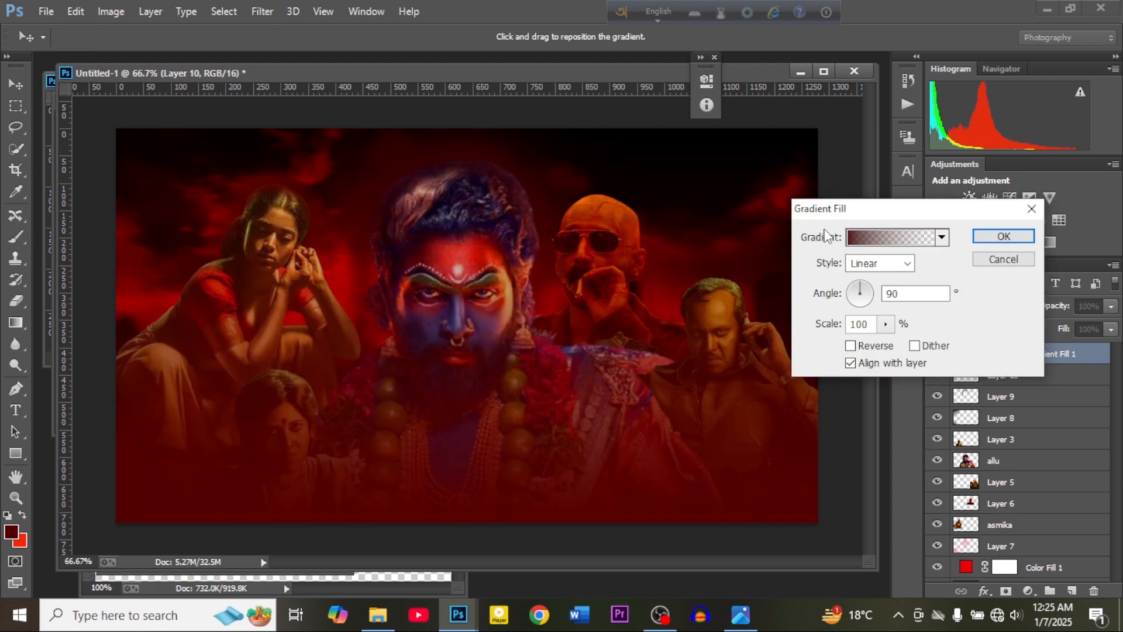
pyautogui.moveTo(893, 217); pyautogui.dragTo(843, 196)
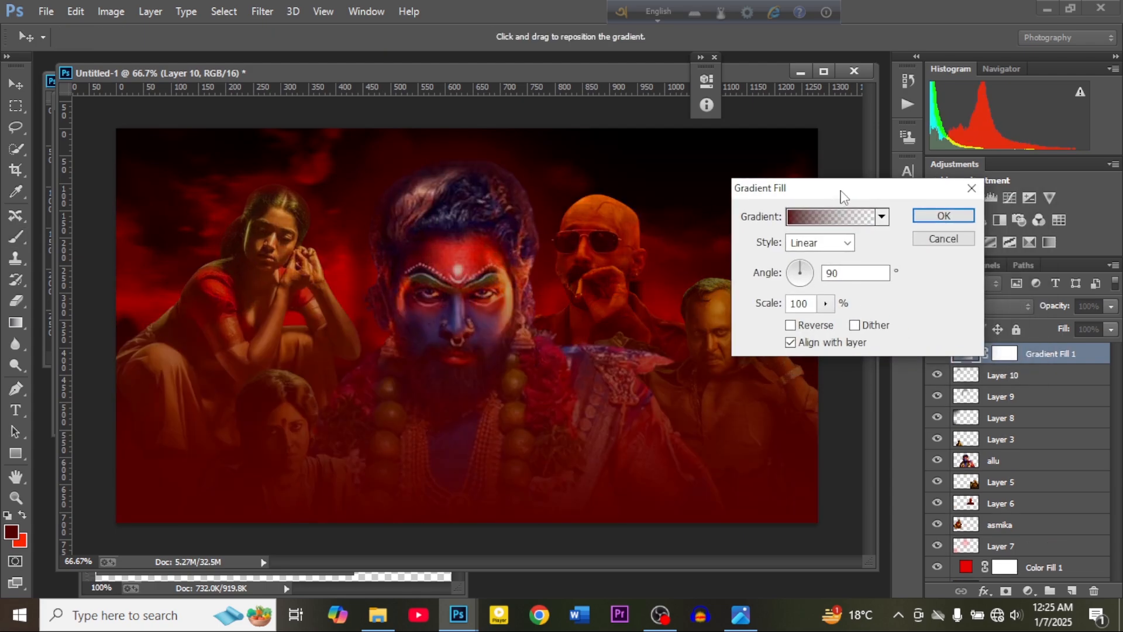
# Set the gradient fill's style to Reflected and shift it down so the dark red fades up from the poster's bottom edge.
pyautogui.click(884, 221)
pyautogui.click(882, 217)
pyautogui.click(846, 242)
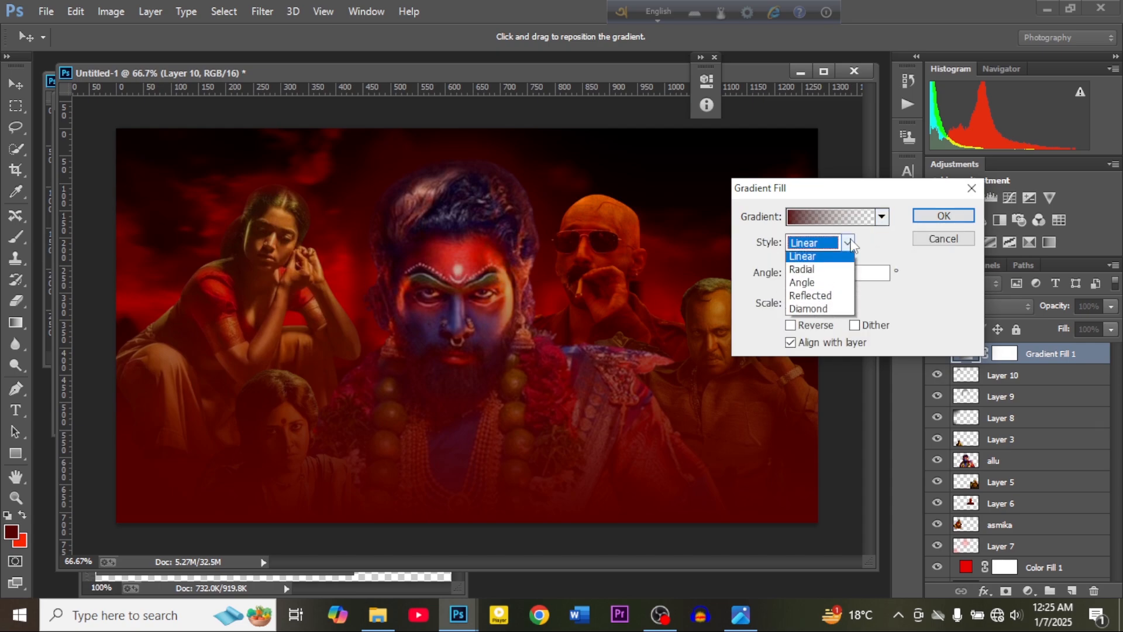
pyautogui.click(813, 299)
pyautogui.moveTo(638, 337); pyautogui.dragTo(603, 523)
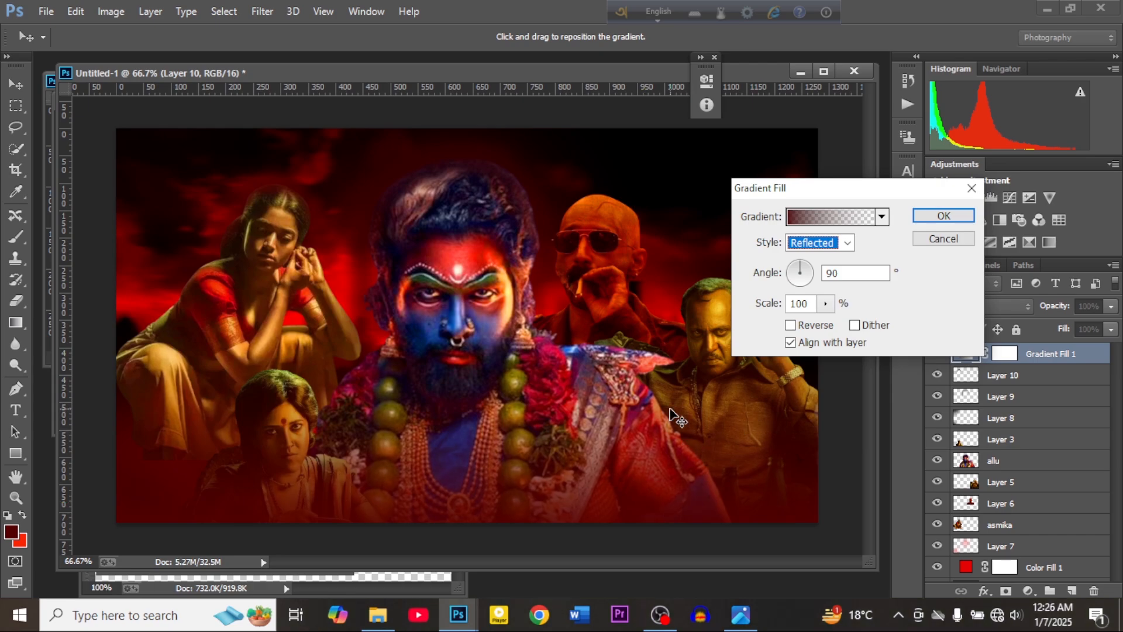
pyautogui.click(945, 215)
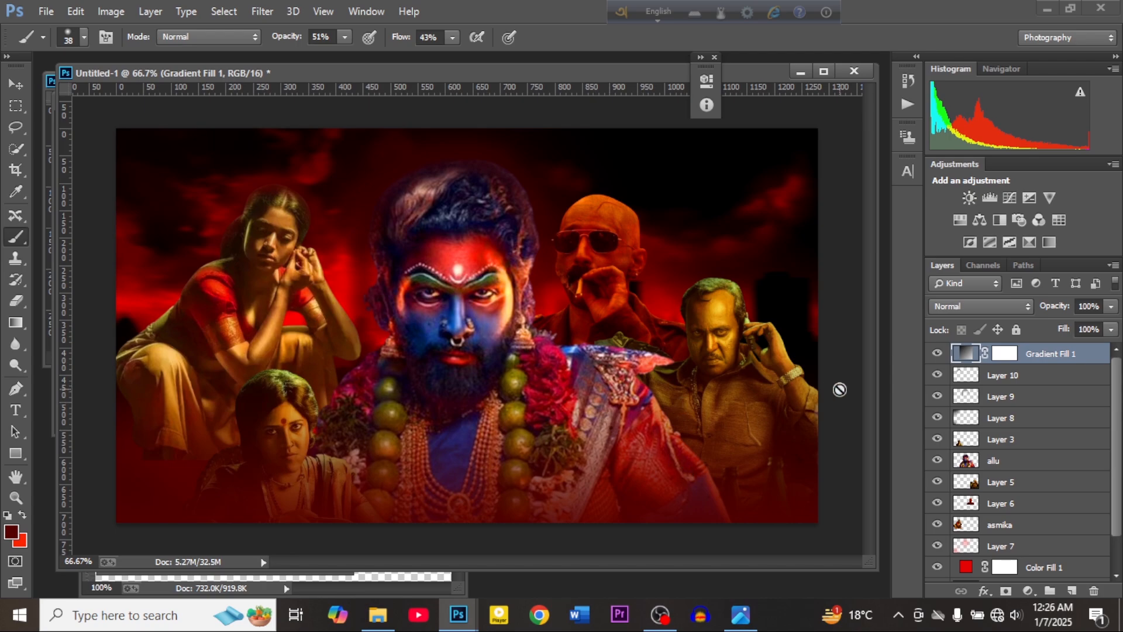
# Bring the Pushpa 2 The Rule logo from its own document into the poster, over the central man's chest.
pyautogui.click(15, 84)
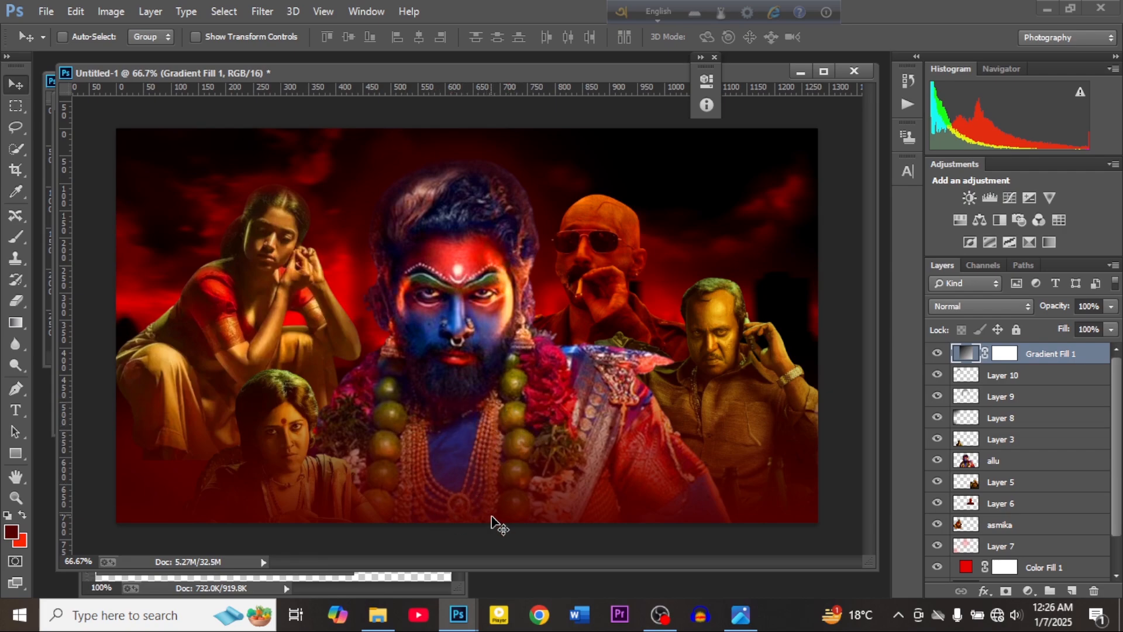
pyautogui.moveTo(458, 613)
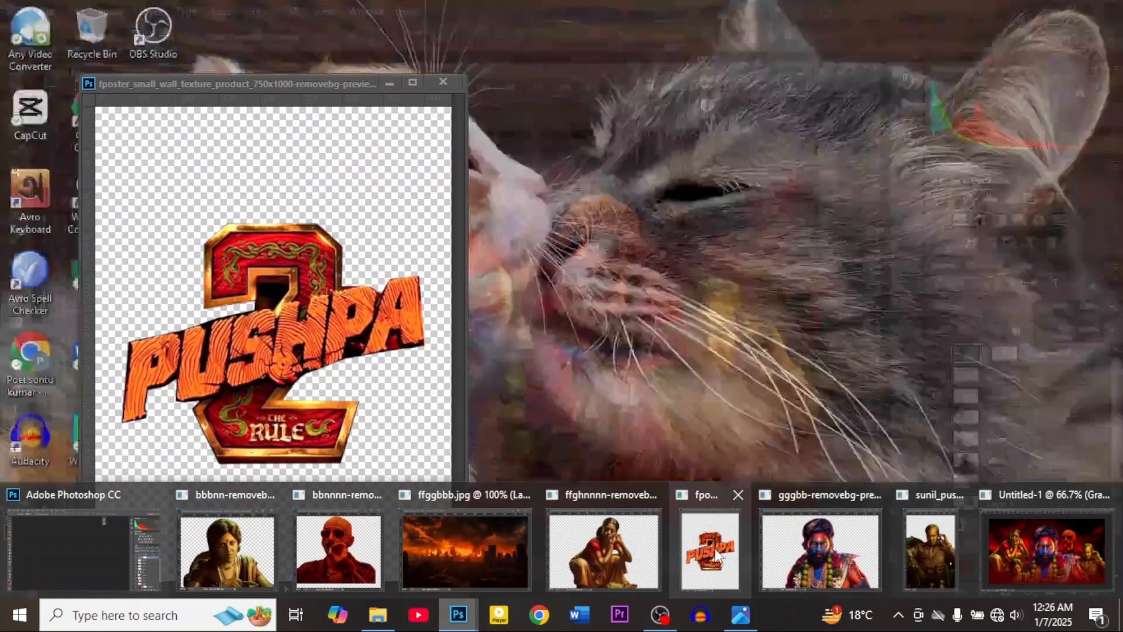
pyautogui.click(716, 556)
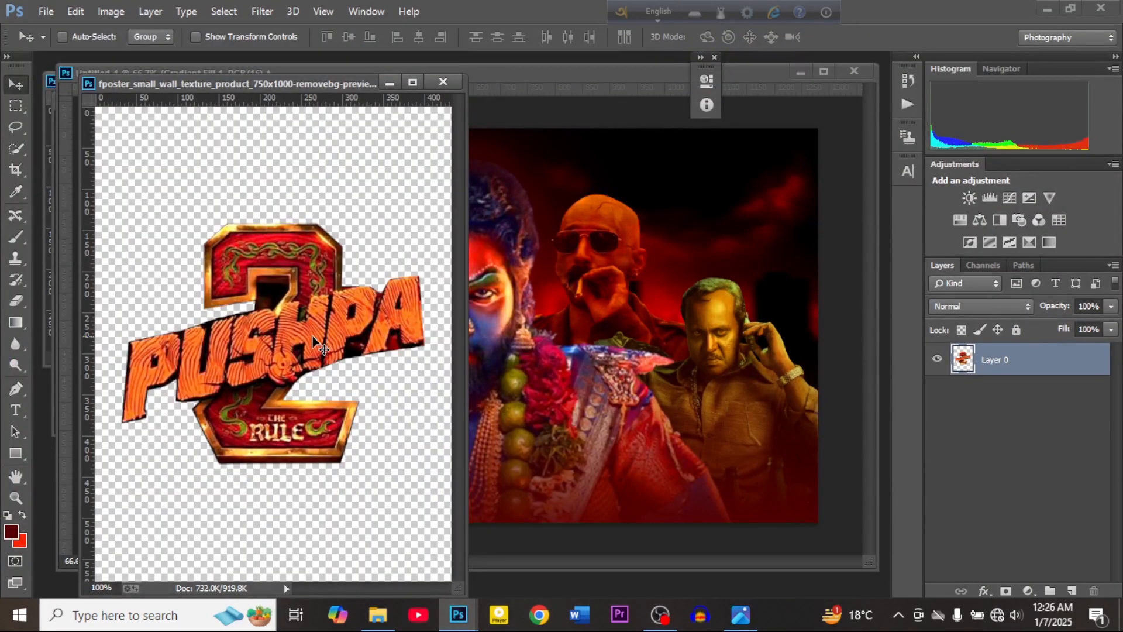
pyautogui.moveTo(284, 342); pyautogui.dragTo(479, 433)
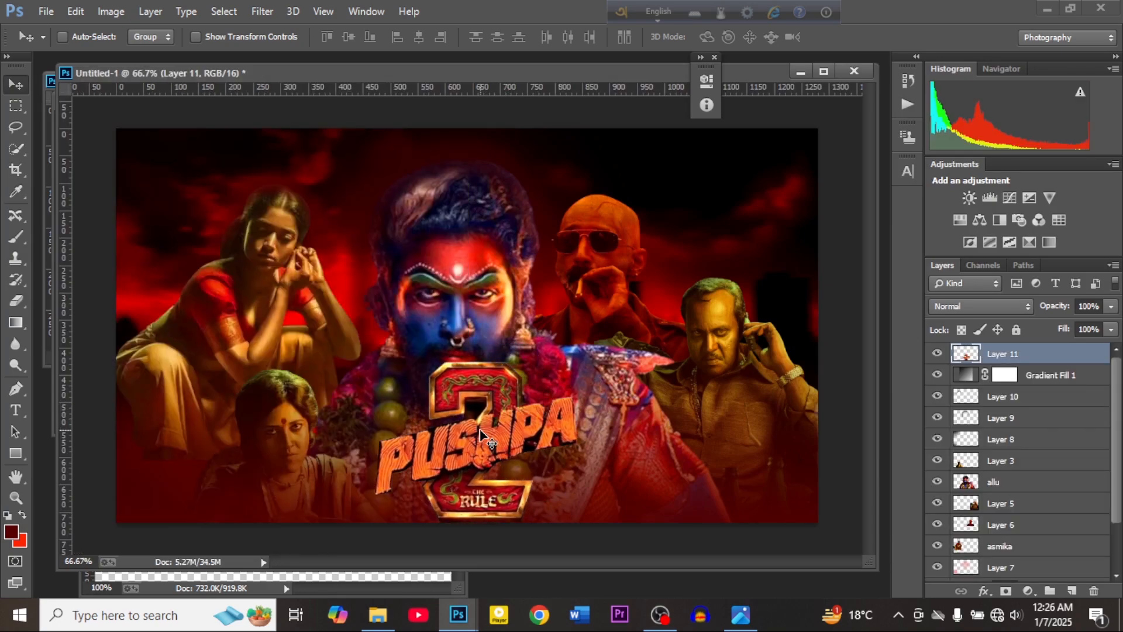
# Scale down the Pushpa 2 logo and rotate it counterclockwise so it sits tilted at the bottom centre, below the man's beard.
pyautogui.hotkey('ctrl', 't')
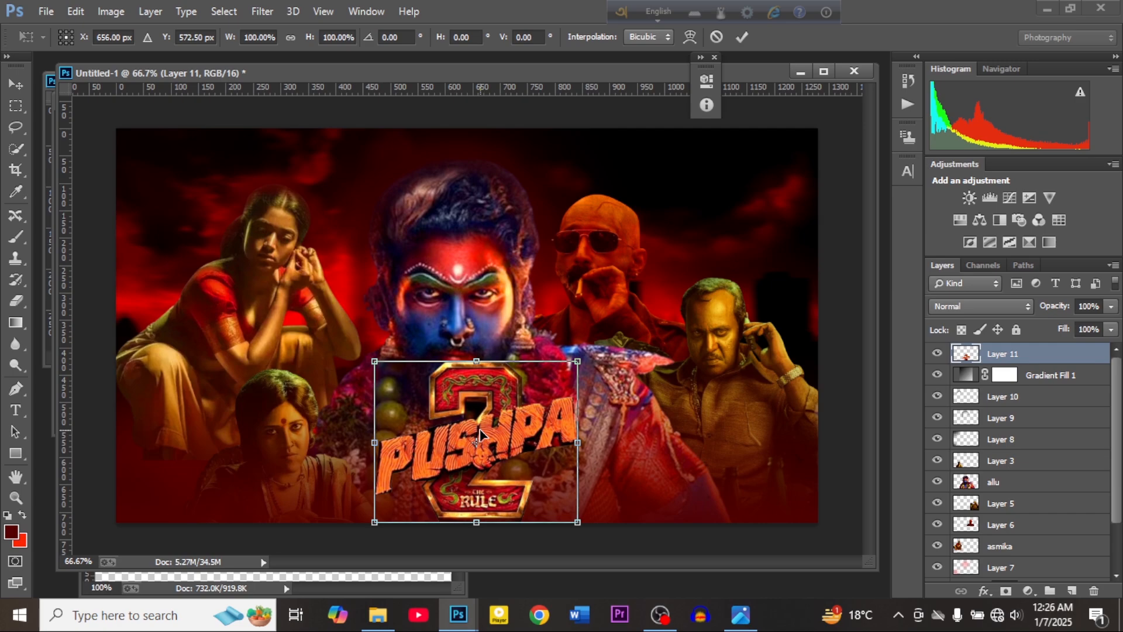
pyautogui.moveTo(577, 359); pyautogui.dragTo(485, 440)
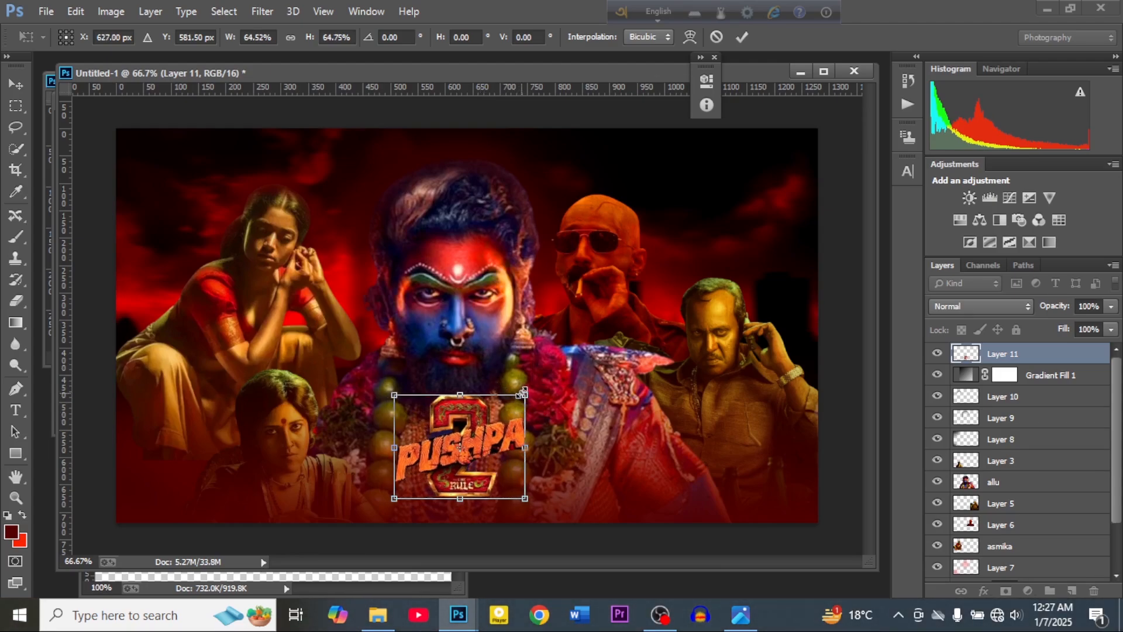
pyautogui.moveTo(518, 399); pyautogui.dragTo(520, 359)
pyautogui.press('Return')
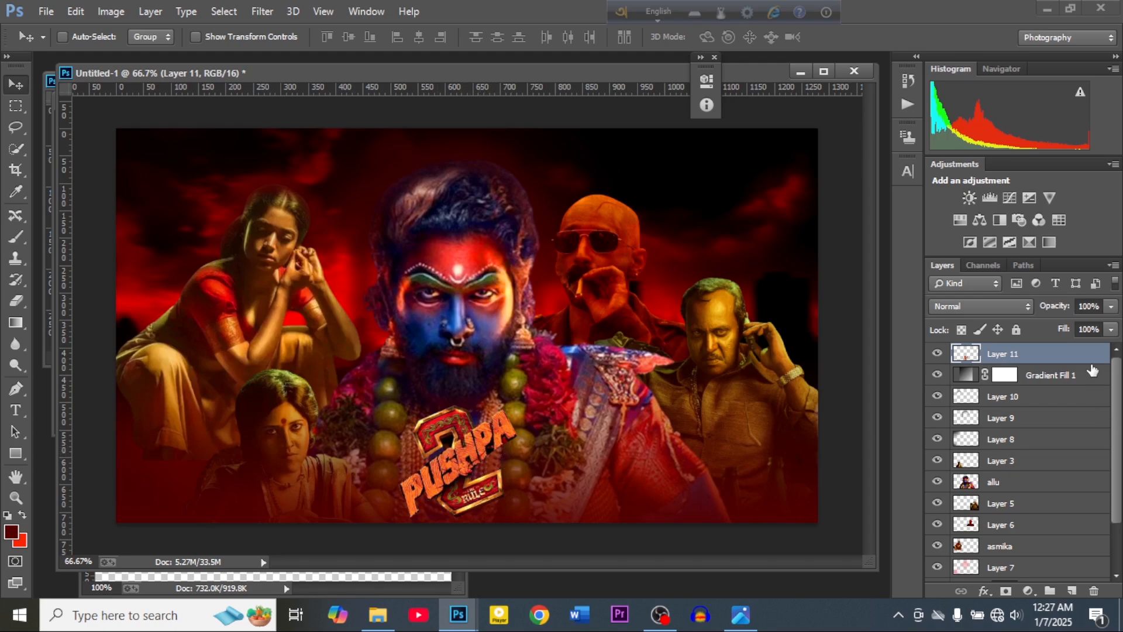
# Add a new layer between the logo on Layer 11 and Gradient Fill 1, ready for painting with the Brush tool.
pyautogui.click(1071, 590)
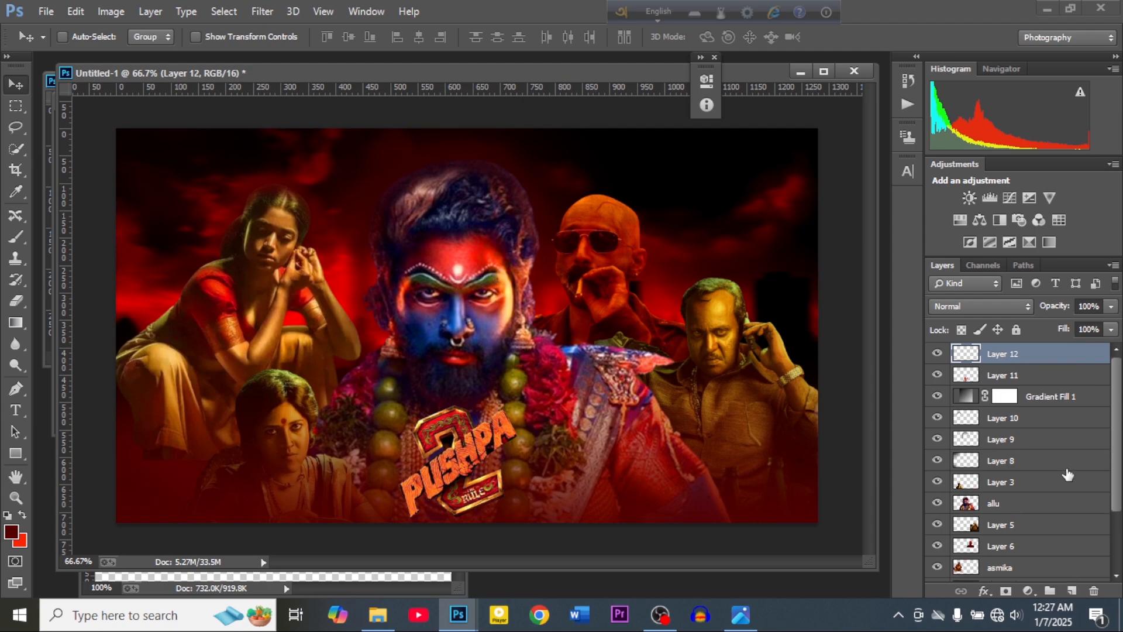
pyautogui.moveTo(1037, 360); pyautogui.dragTo(1040, 382)
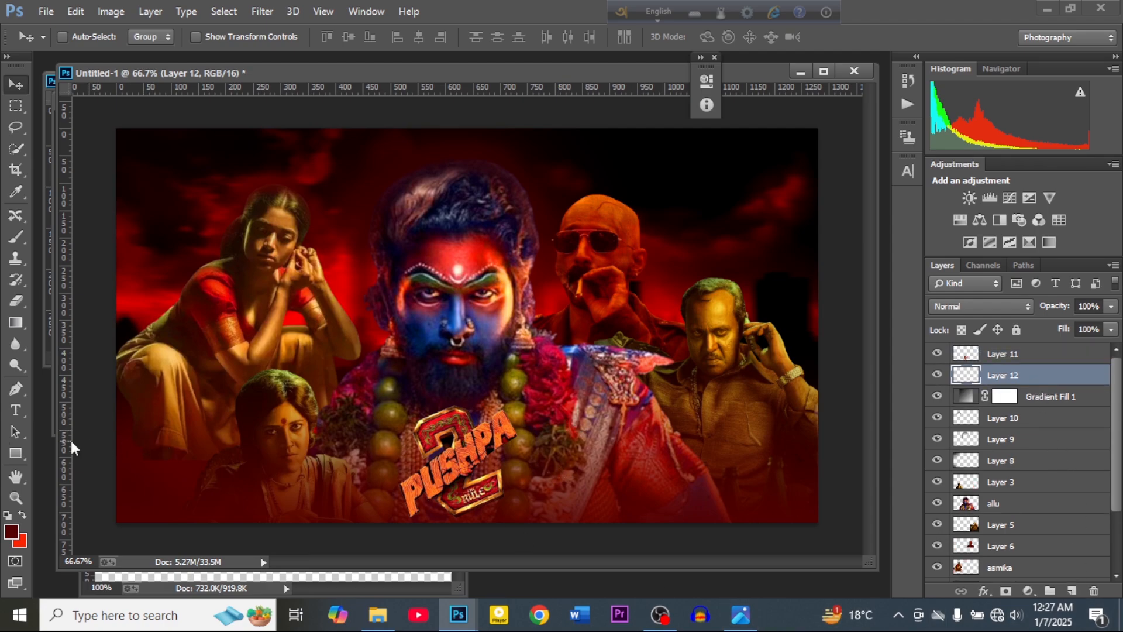
pyautogui.click(19, 244)
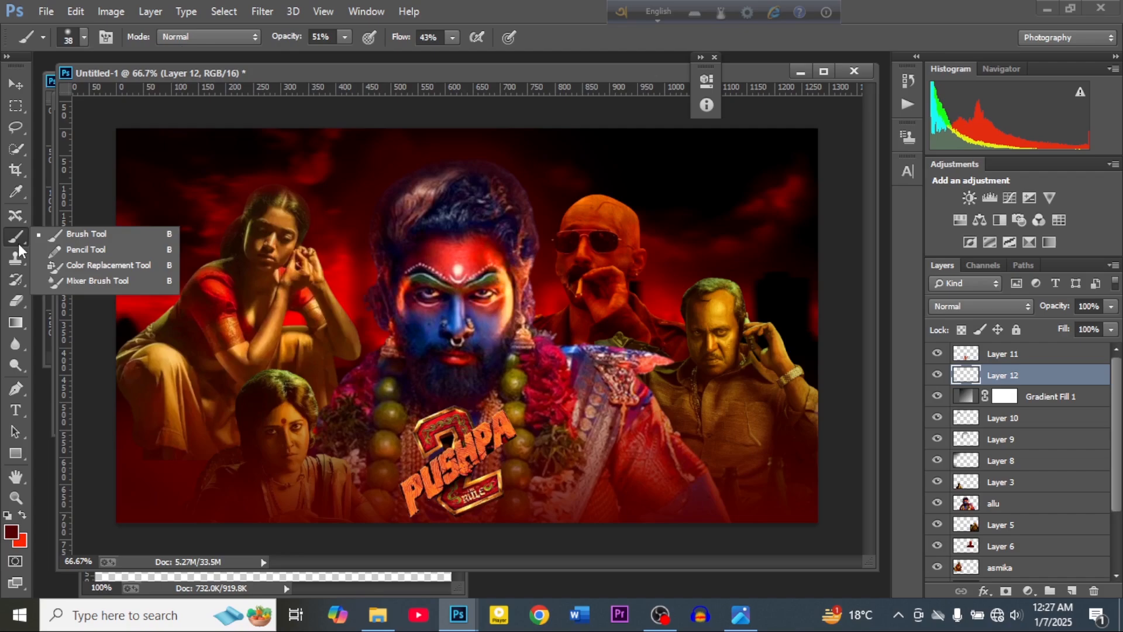
pyautogui.click(133, 229)
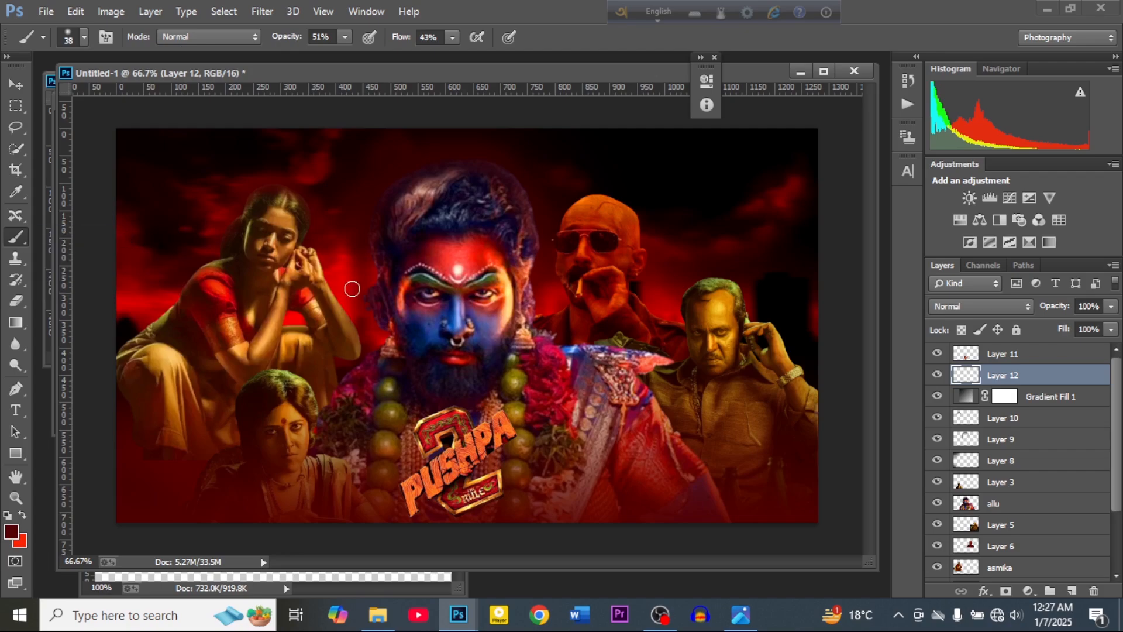
# Paint a soft dark red dab behind the Pushpa 2 logo with a 279 px brush.
pyautogui.click(84, 38)
pyautogui.moveTo(128, 88); pyautogui.dragTo(154, 89)
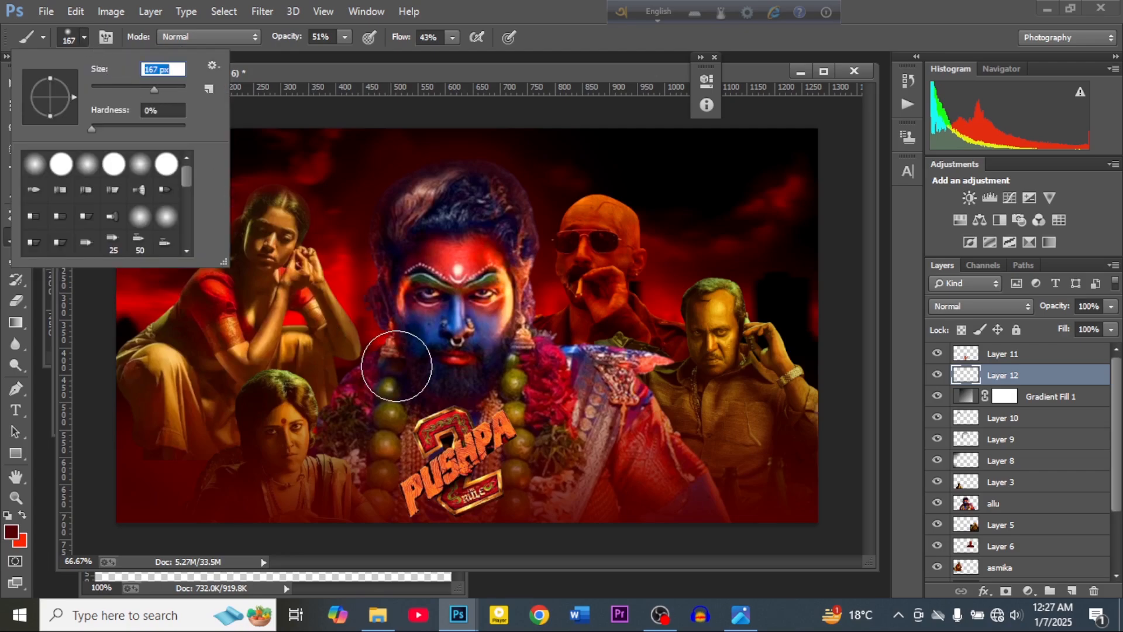
pyautogui.click(166, 87)
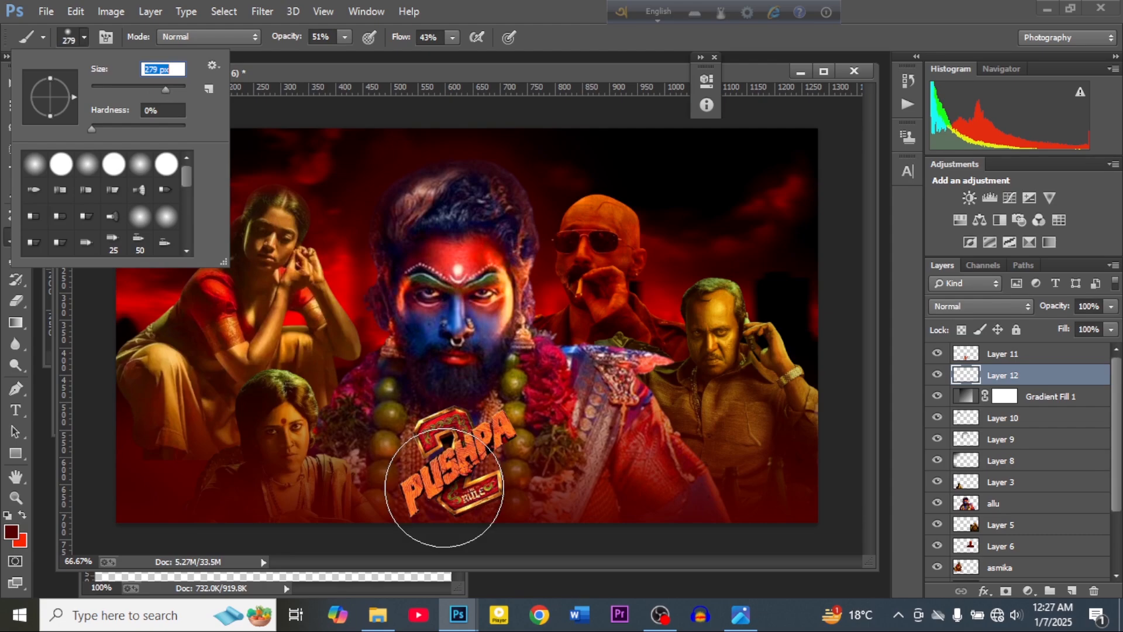
pyautogui.click(459, 464)
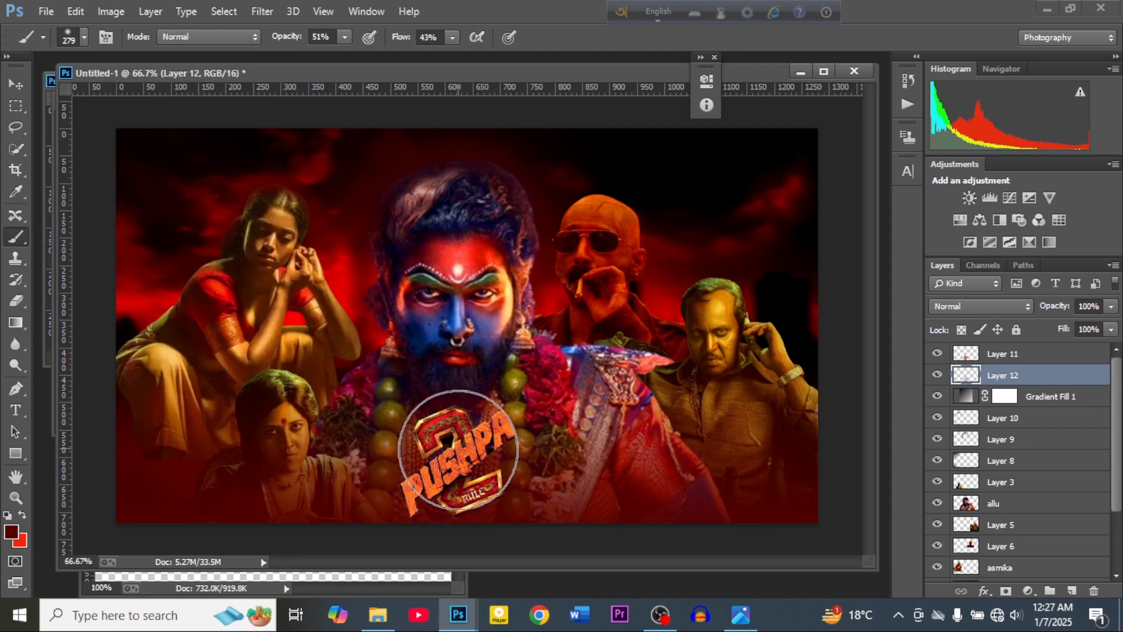
# Set the foreground colour to bright red ff0101 and paint a soft glow behind the Pushpa 2 logo on Layer 12.
pyautogui.click(18, 534)
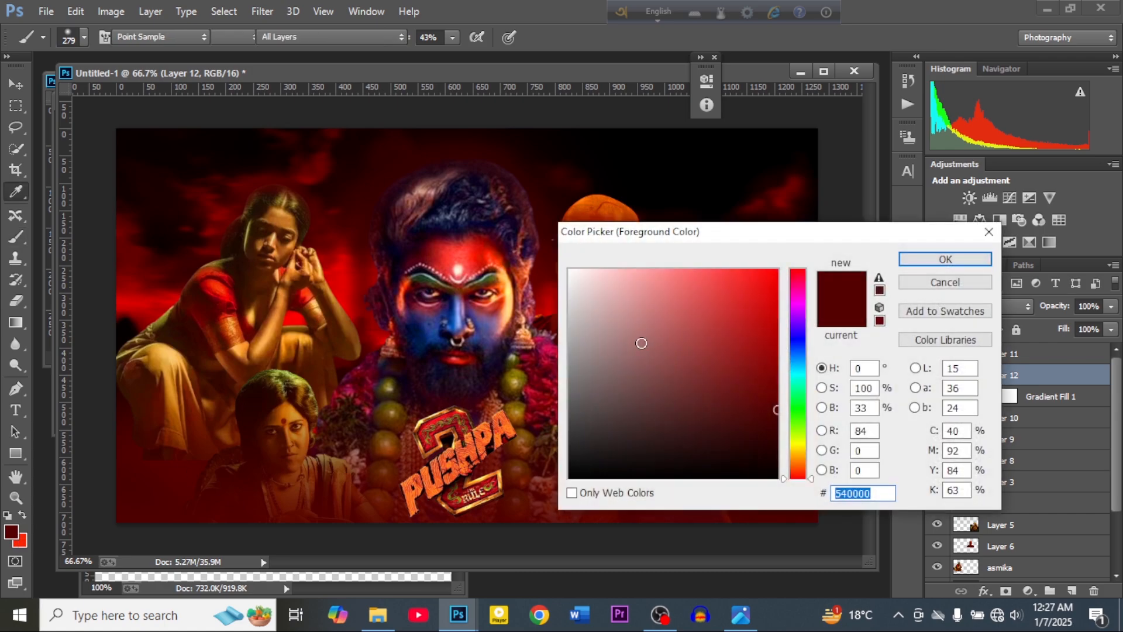
pyautogui.click(776, 270)
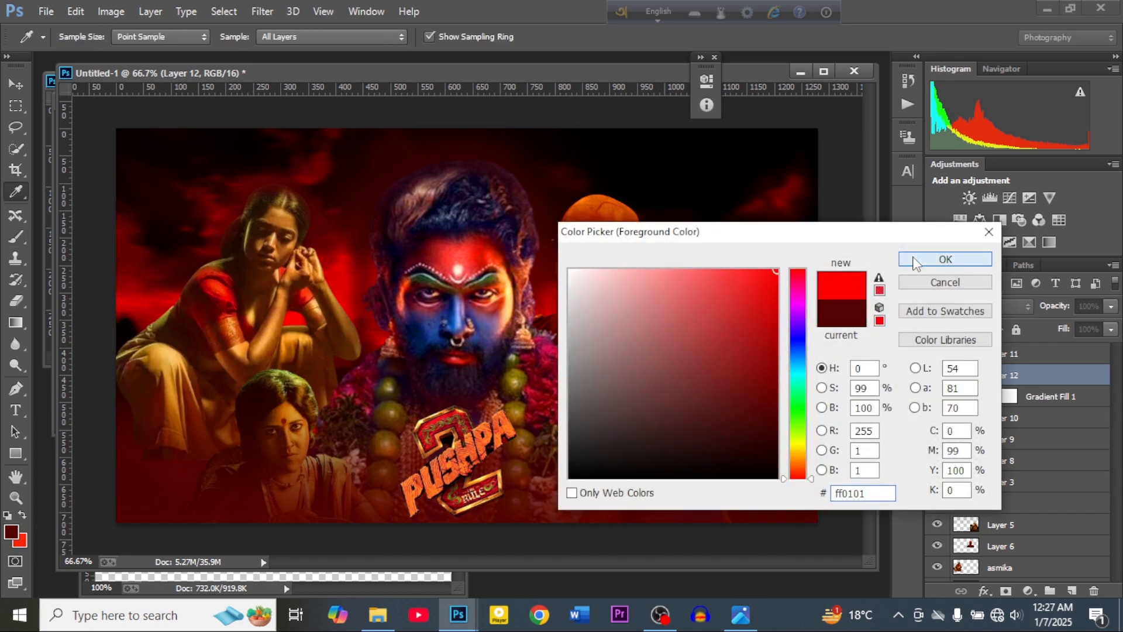
pyautogui.click(946, 259)
pyautogui.press('b')
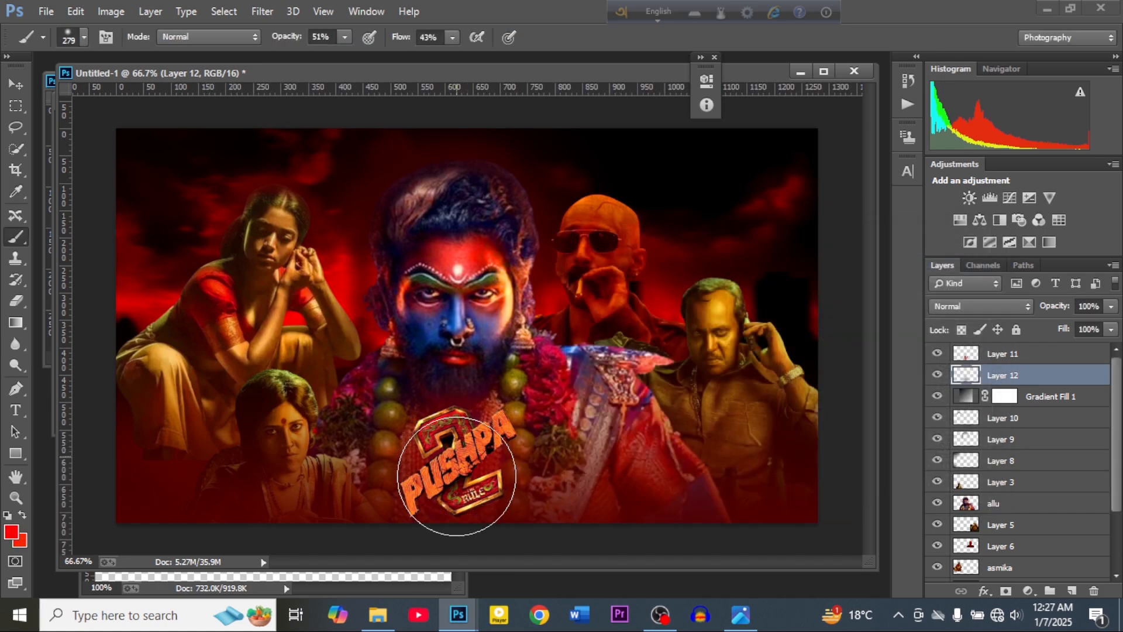
pyautogui.moveTo(455, 454)
pyautogui.mouseDown()
pyautogui.moveTo(454, 489)
pyautogui.moveTo(463, 470)
pyautogui.moveTo(496, 462)
pyautogui.moveTo(438, 469)
pyautogui.moveTo(485, 537)
pyautogui.moveTo(419, 458)
pyautogui.moveTo(406, 482)
pyautogui.moveTo(474, 480)
pyautogui.moveTo(459, 458)
pyautogui.mouseUp()
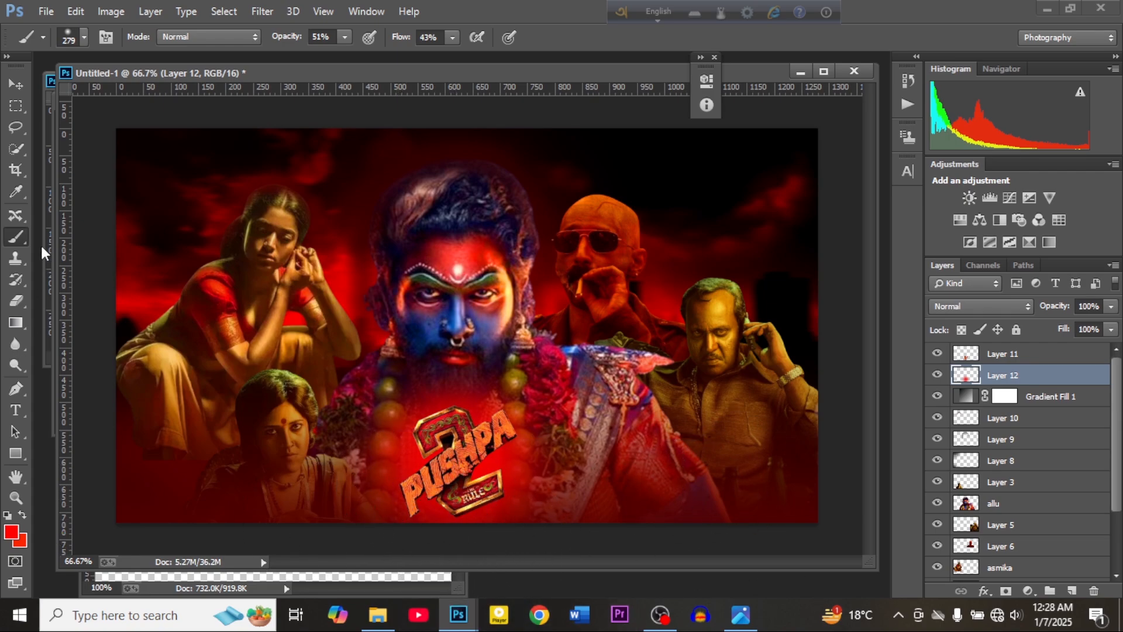
# Select every layer from Layer 11 down to Layer 0 and convert them into a single smart object.
pyautogui.click(16, 85)
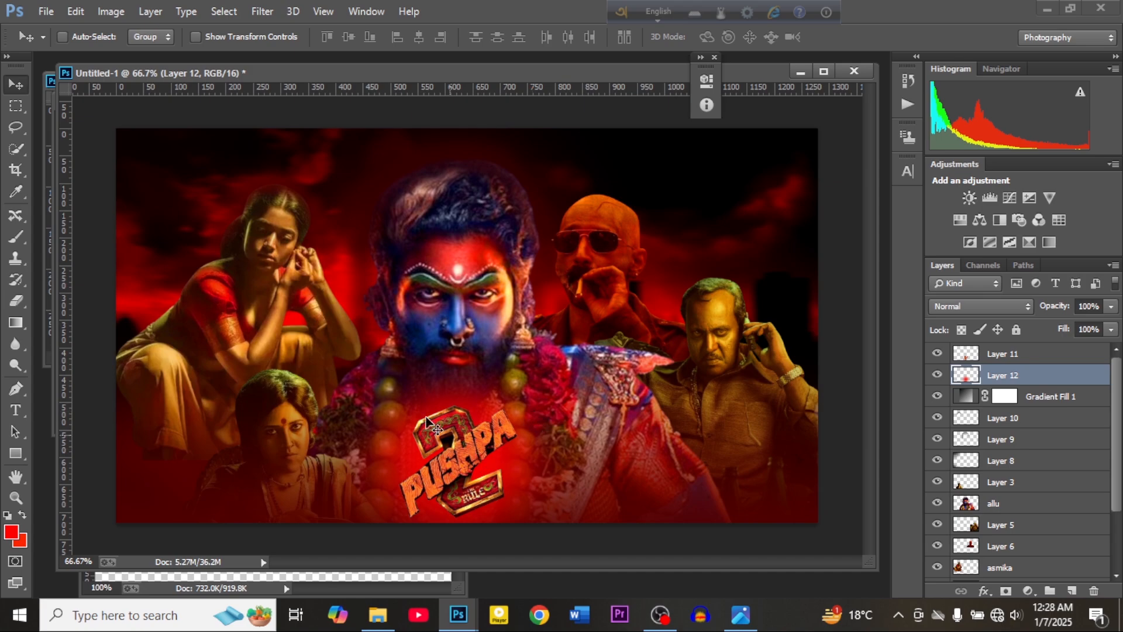
pyautogui.click(1039, 356)
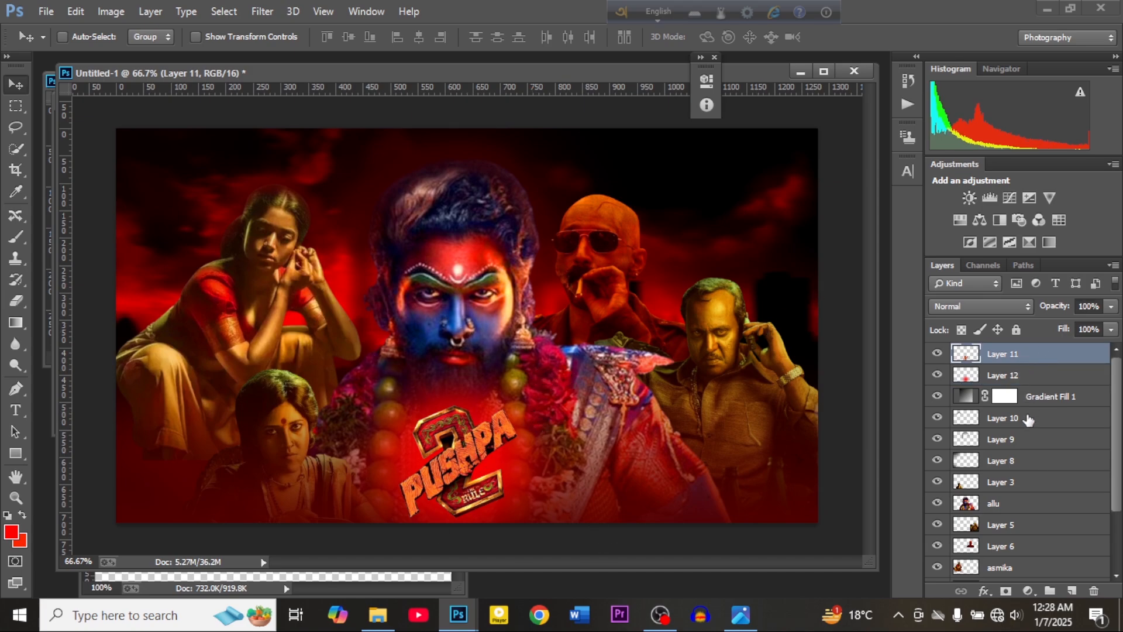
pyautogui.scroll(-3, 1030, 398)
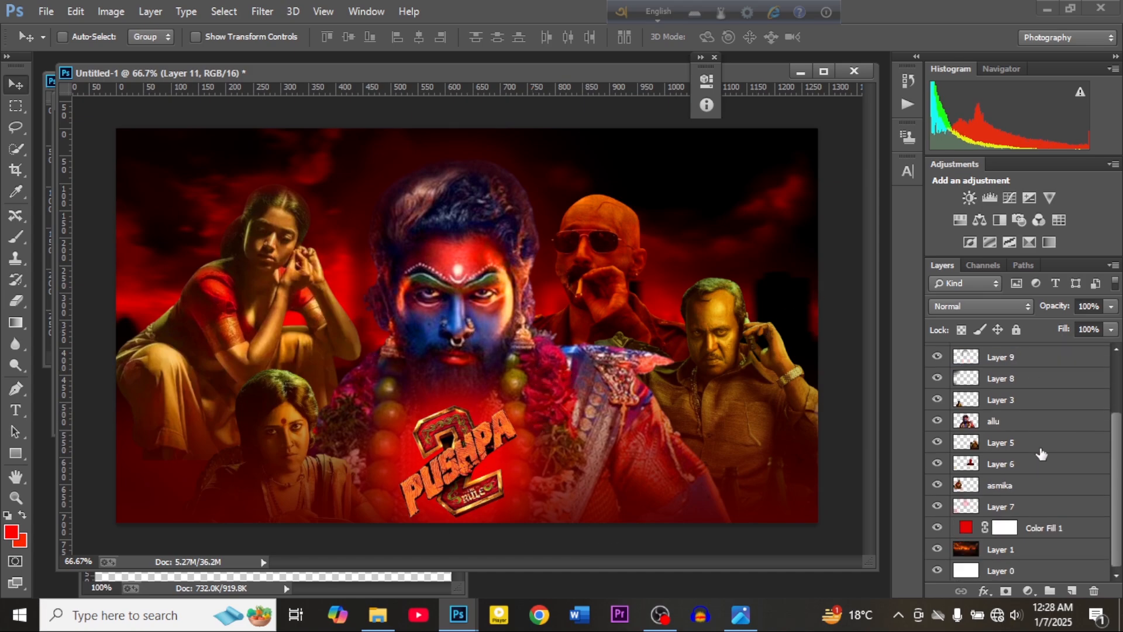
pyautogui.click(1031, 572)
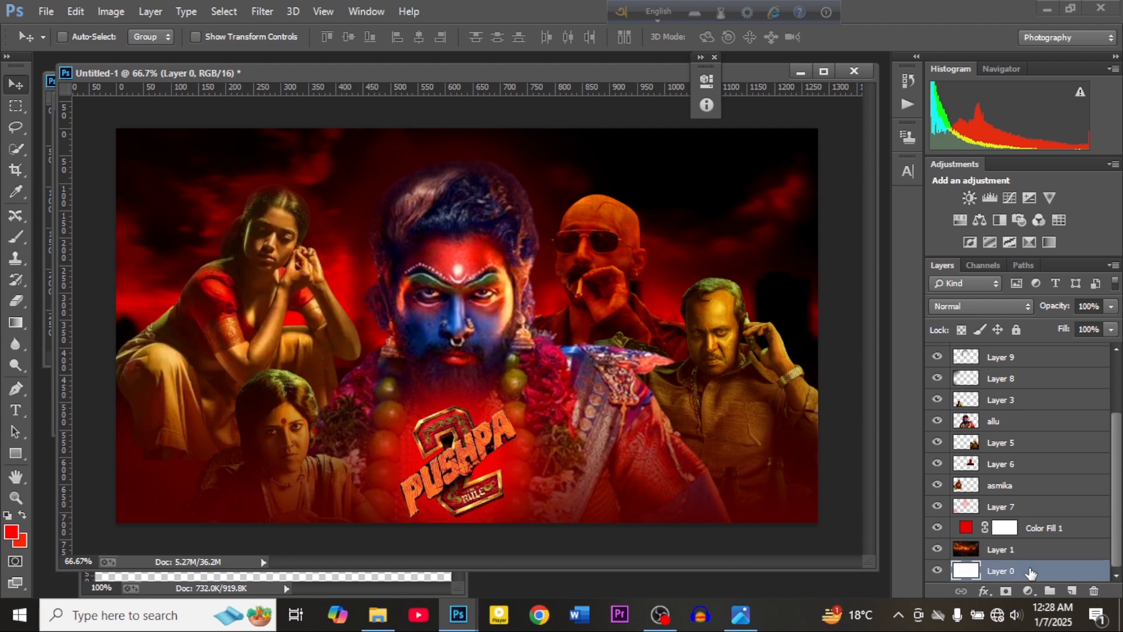
pyautogui.scroll(3, 1058, 459)
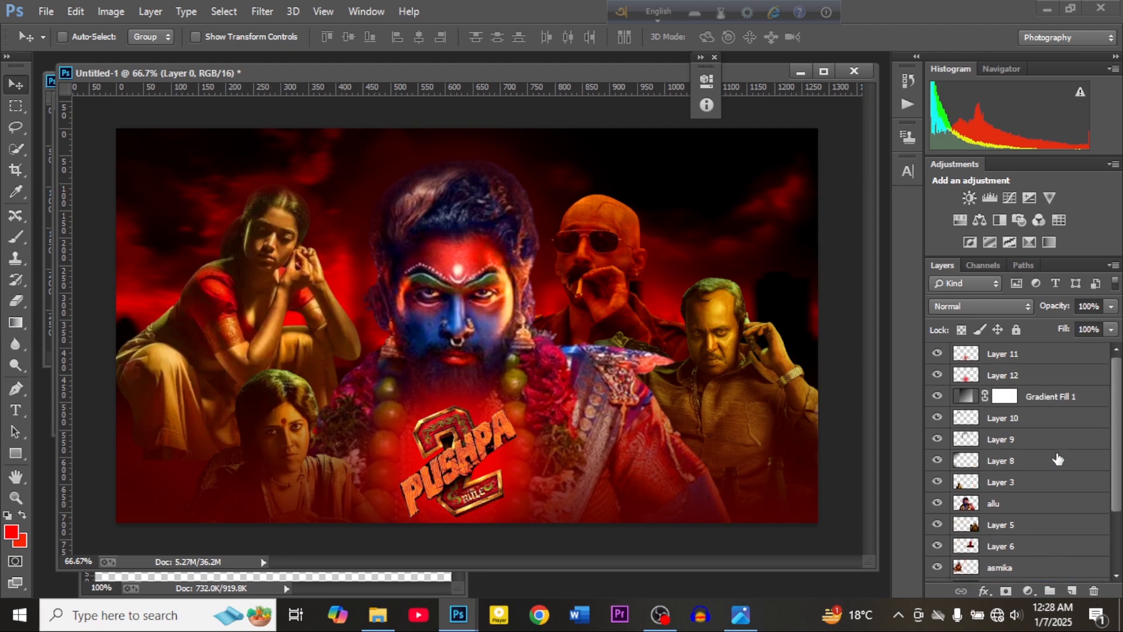
pyautogui.keyDown('shift'); pyautogui.click(1030, 355); pyautogui.keyUp('shift')
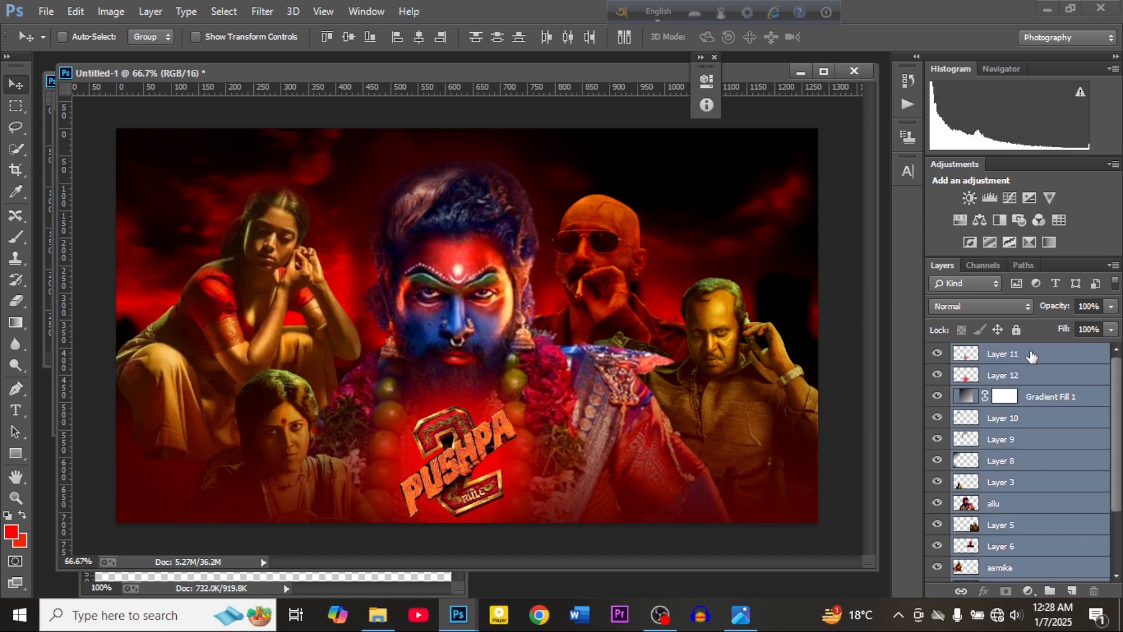
pyautogui.scroll(-3, 1020, 465)
pyautogui.scroll(3, 1019, 478)
pyautogui.rightClick(1046, 351)
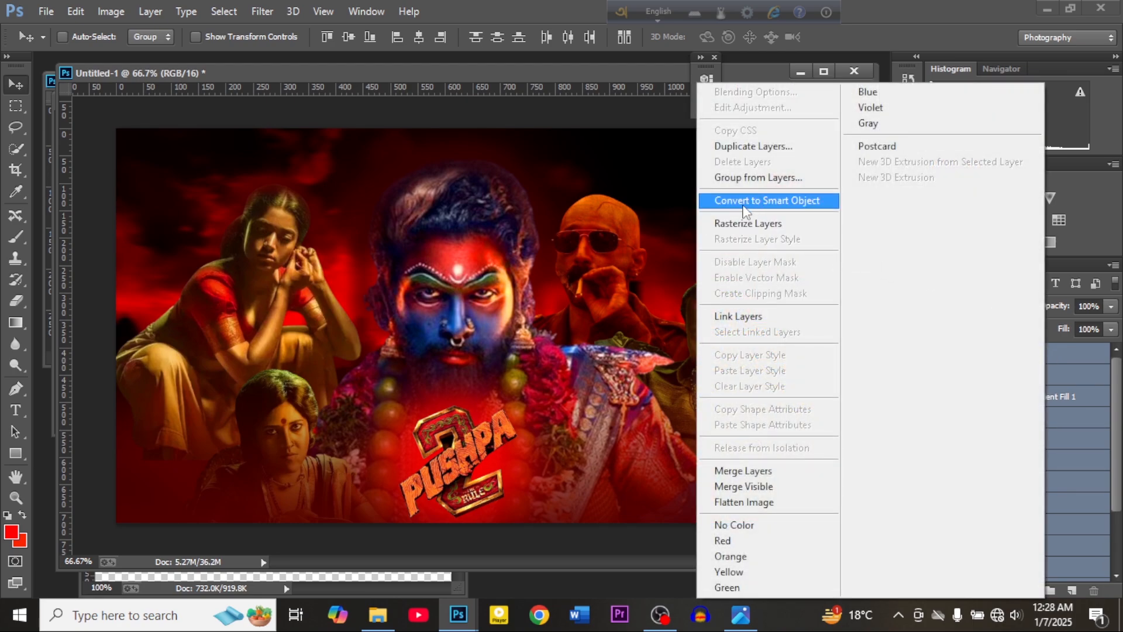
pyautogui.click(781, 202)
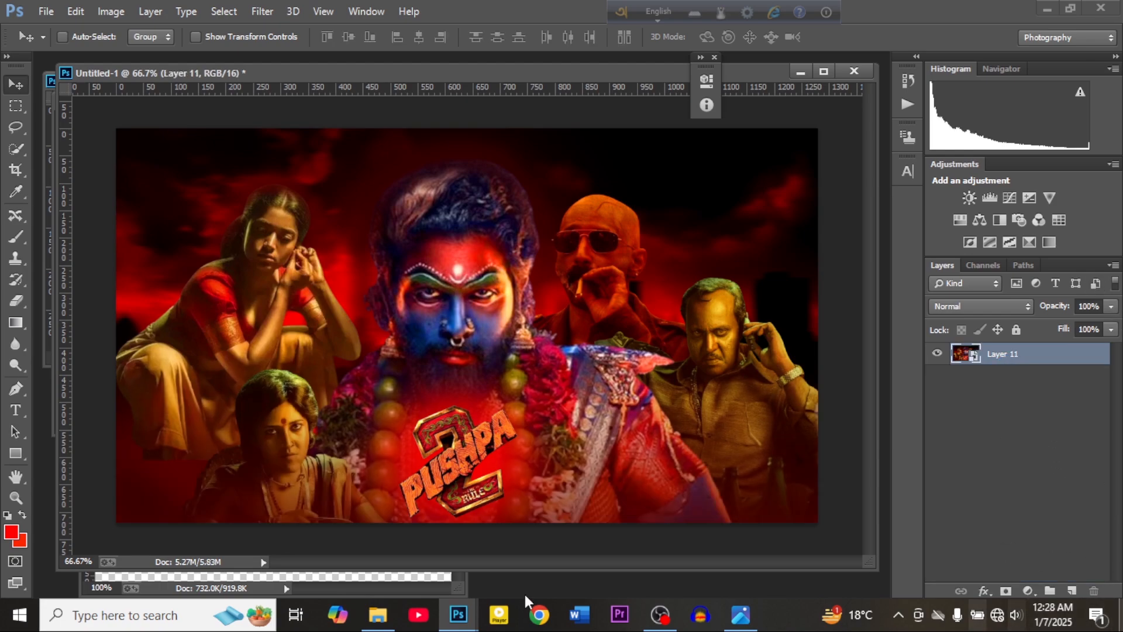
pyautogui.click(264, 12)
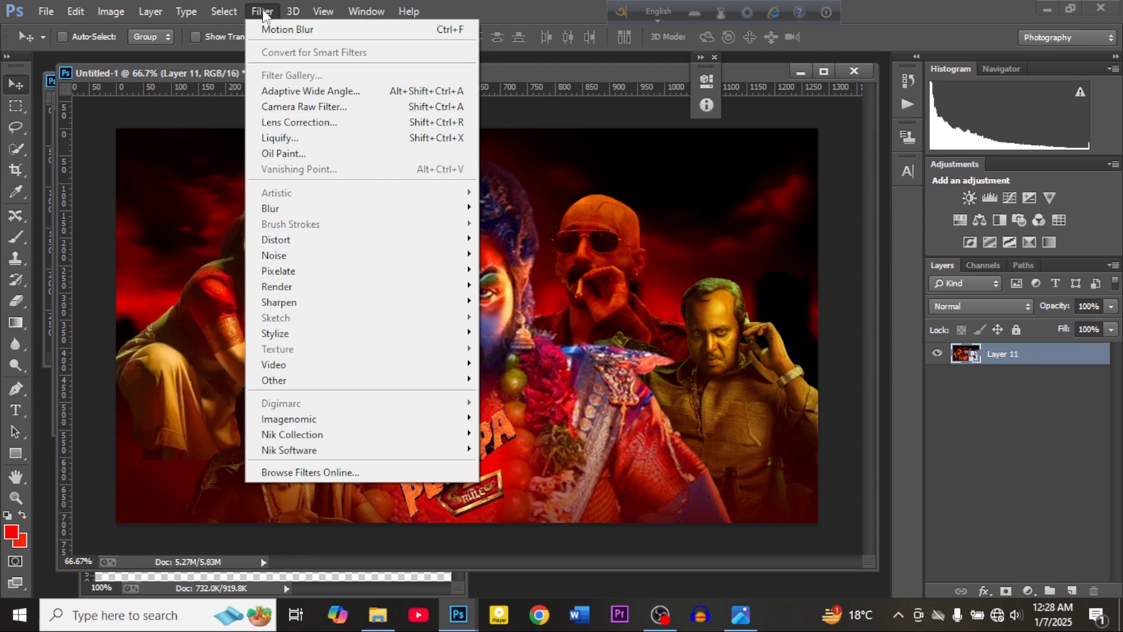
pyautogui.moveTo(366, 11)
pyautogui.click(241, 297)
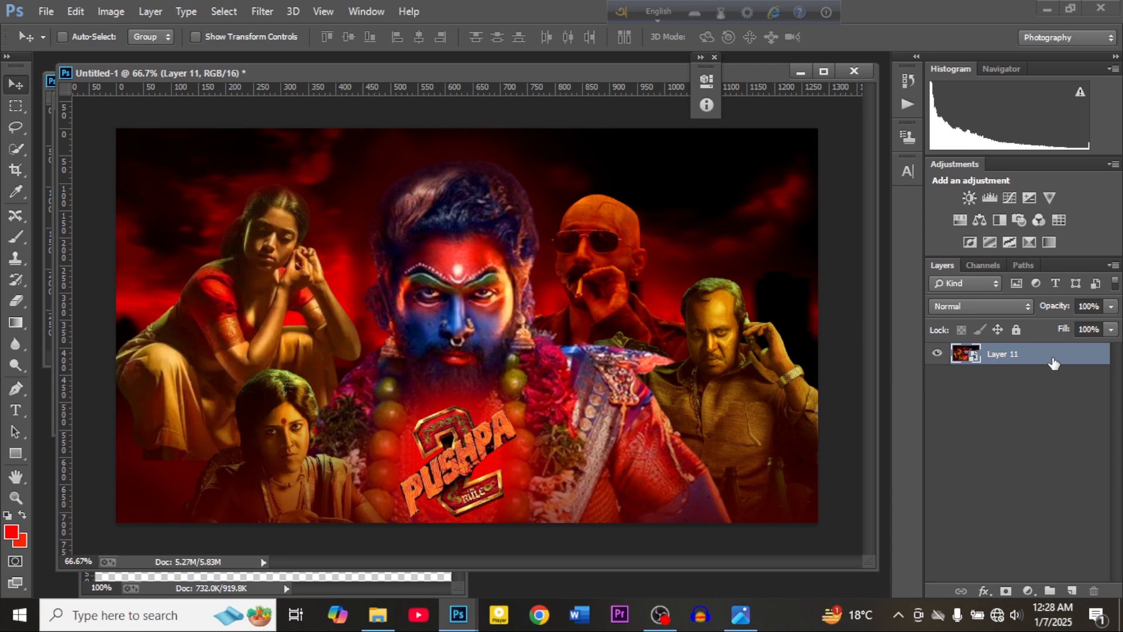
# Open the Camera Raw Filter and set Temperature +13, Contrast +9, Highlights -10, Shadows -4, Whites +9 and Blacks -16.
pyautogui.click(264, 11)
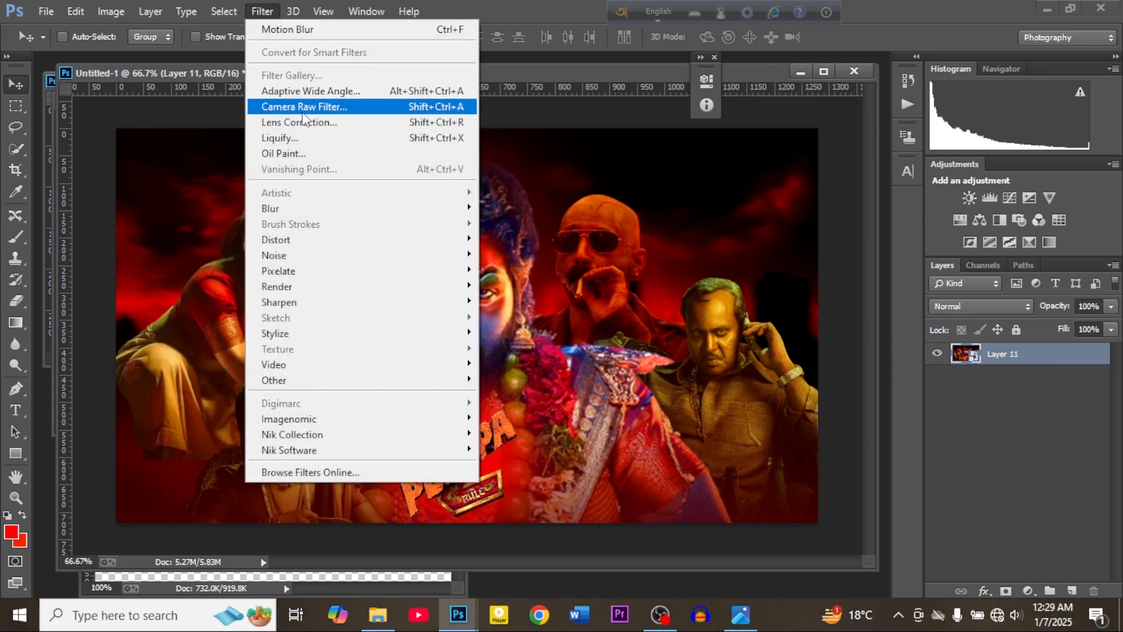
pyautogui.click(356, 113)
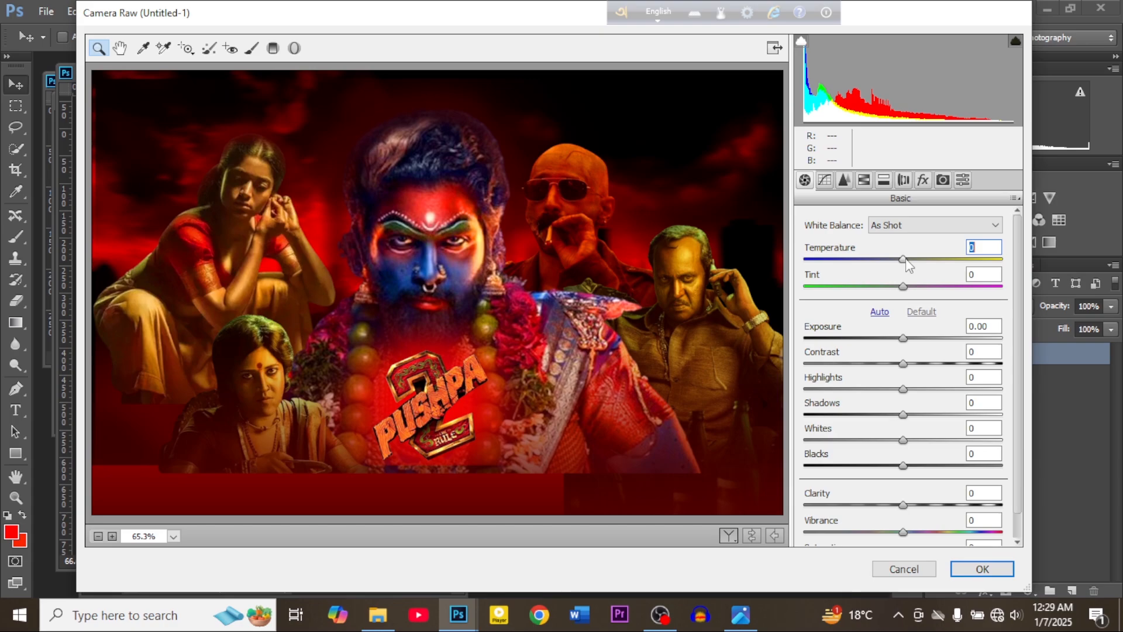
pyautogui.moveTo(906, 261); pyautogui.dragTo(919, 261)
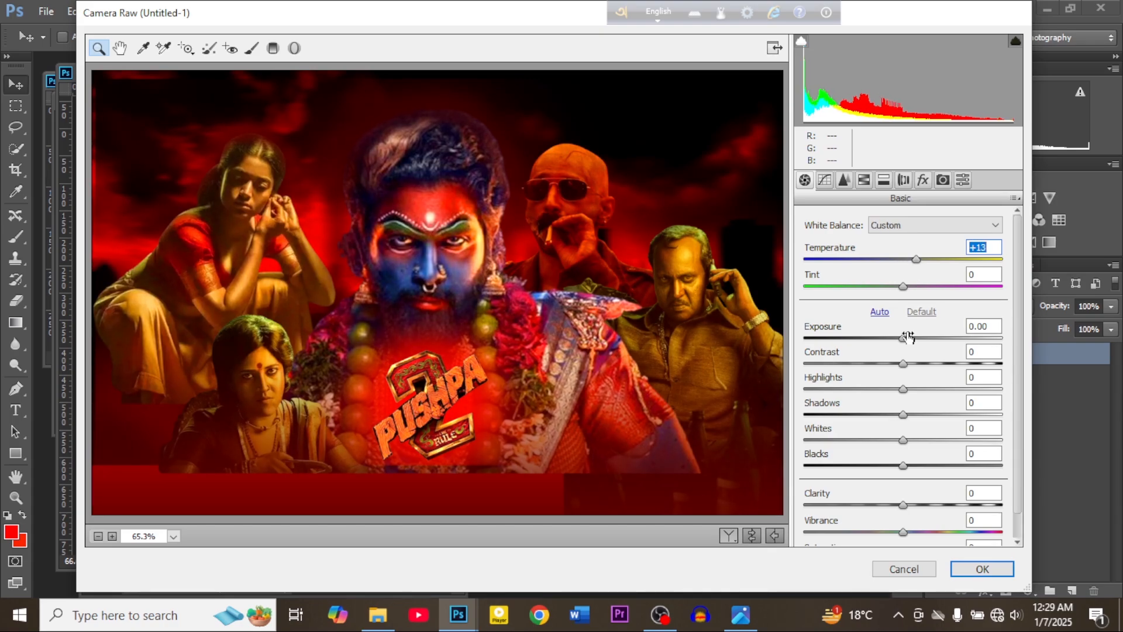
pyautogui.click(903, 363)
pyautogui.moveTo(905, 364); pyautogui.dragTo(896, 396)
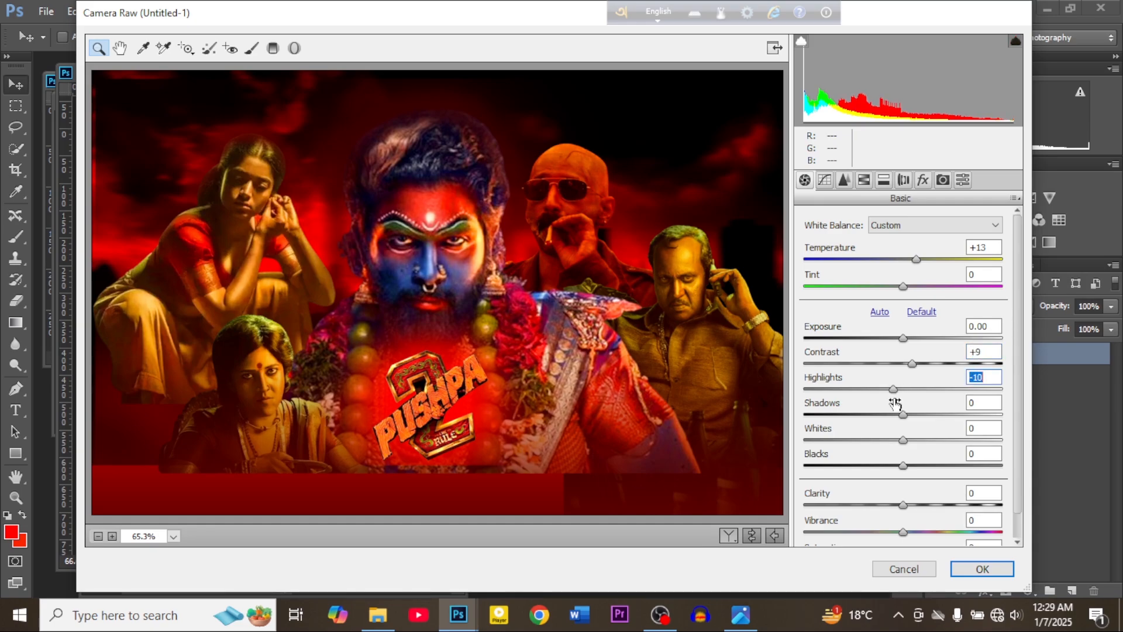
pyautogui.moveTo(907, 419); pyautogui.dragTo(888, 486)
# Set Clarity to -12, Vibrance to +23 and Saturation to -5, and apply the Camera Raw Filter to the poster.
pyautogui.scroll(-1, 904, 489)
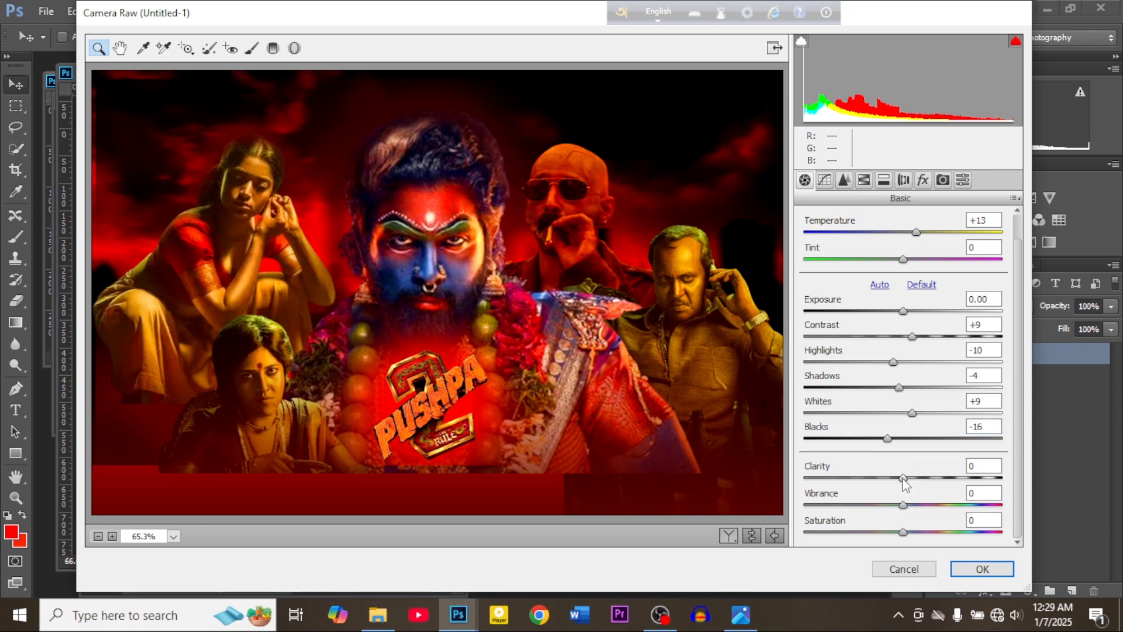
pyautogui.moveTo(904, 483)
pyautogui.mouseDown()
pyautogui.moveTo(921, 483)
pyautogui.moveTo(893, 490)
pyautogui.mouseUp()
pyautogui.click(903, 504)
pyautogui.moveTo(904, 505); pyautogui.dragTo(926, 505)
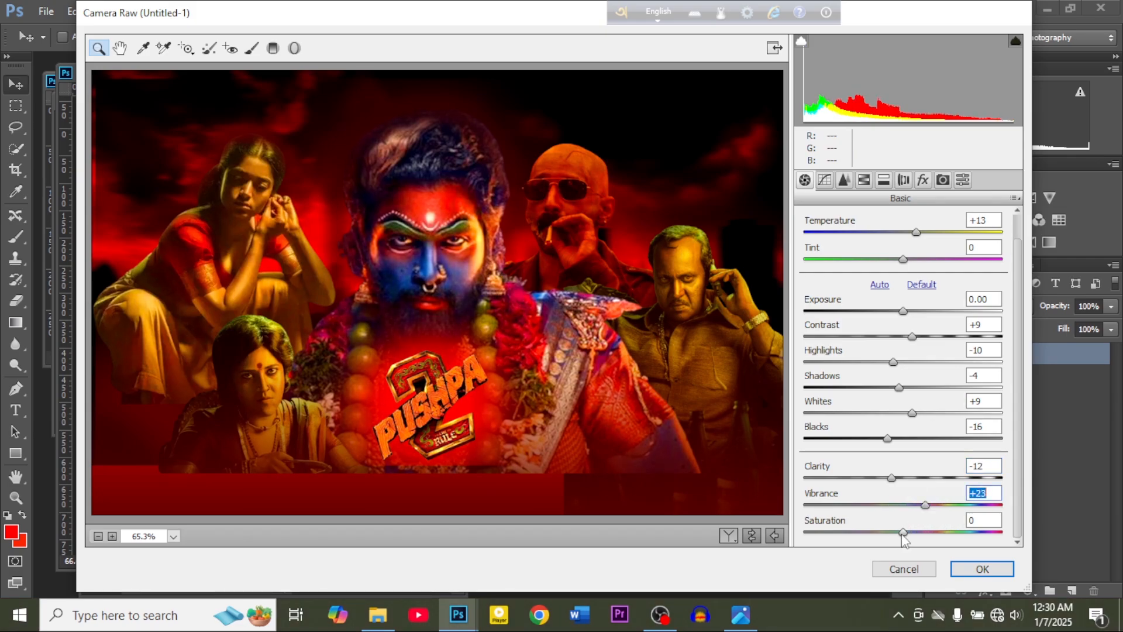
pyautogui.click(903, 533)
pyautogui.moveTo(904, 537); pyautogui.dragTo(899, 538)
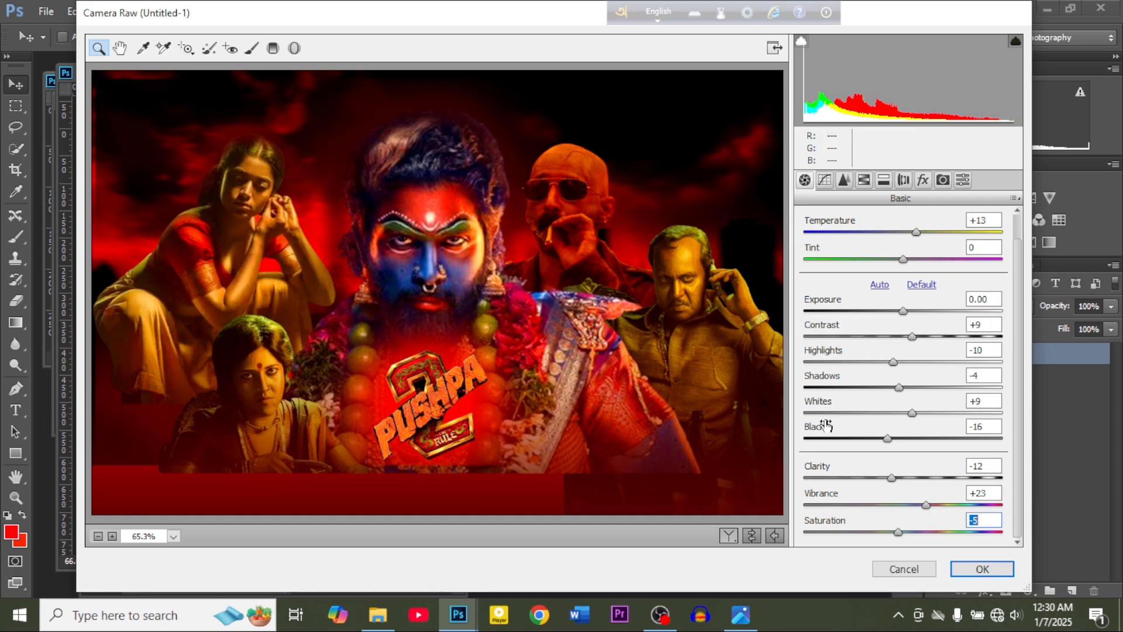
pyautogui.click(983, 570)
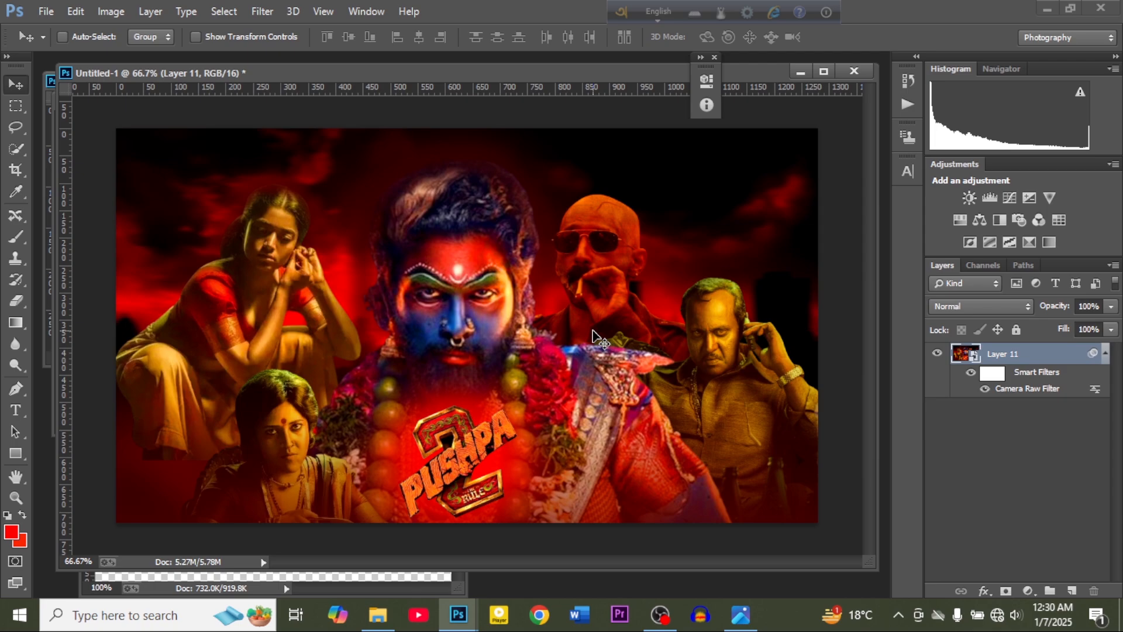
# Switch to Chrome, search Google for "background remover" and open the remove.bg site.
pyautogui.click(1047, 8)
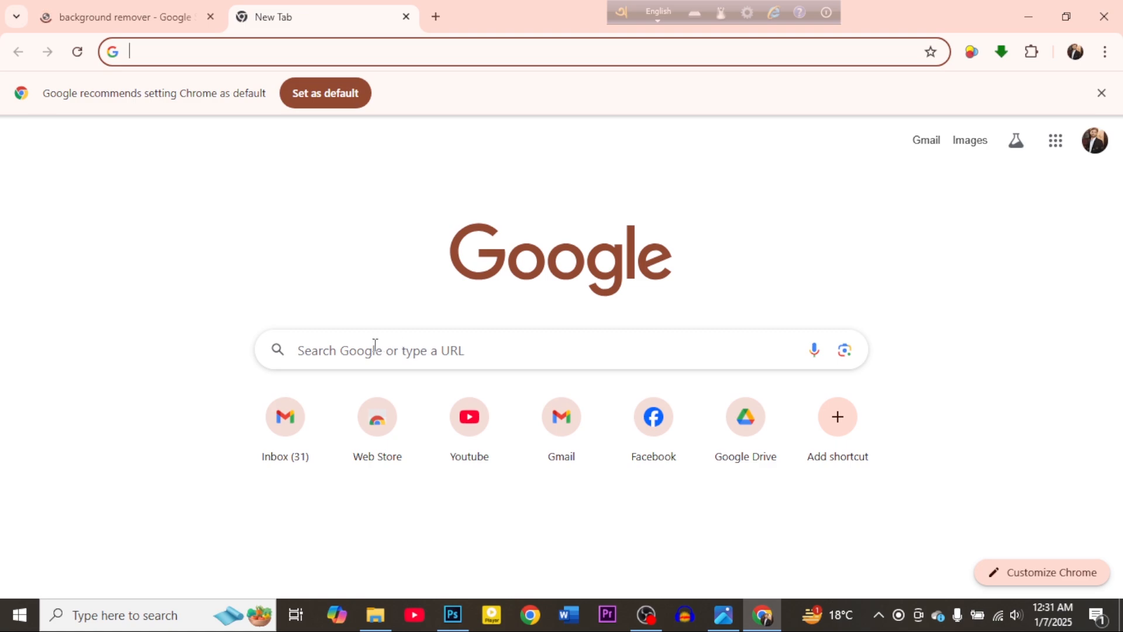
pyautogui.click(341, 349)
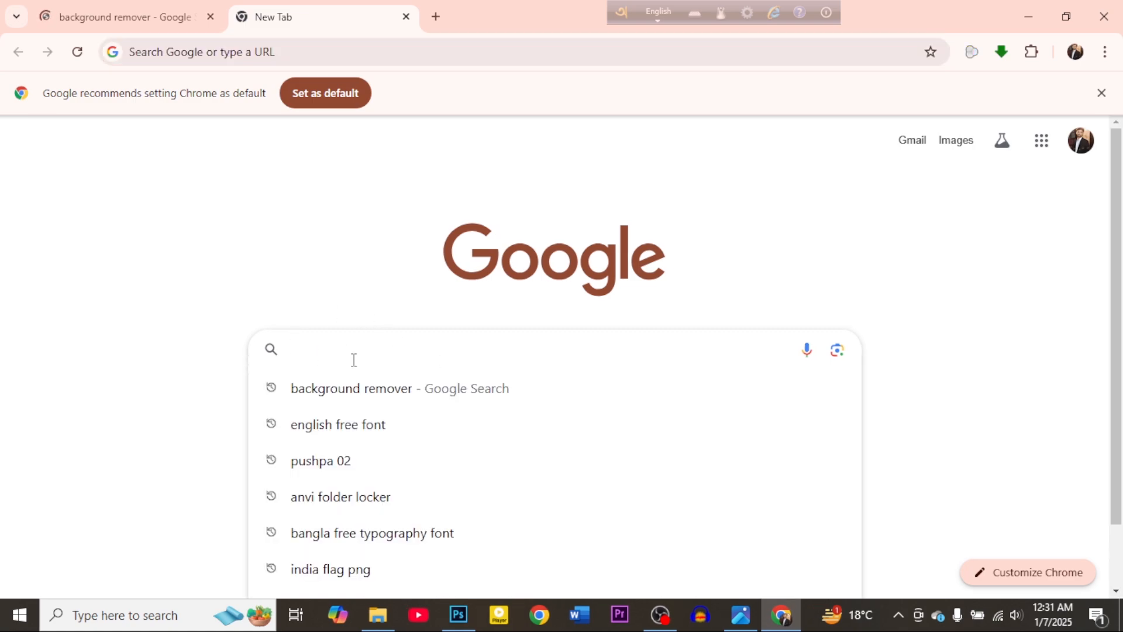
pyautogui.click(347, 393)
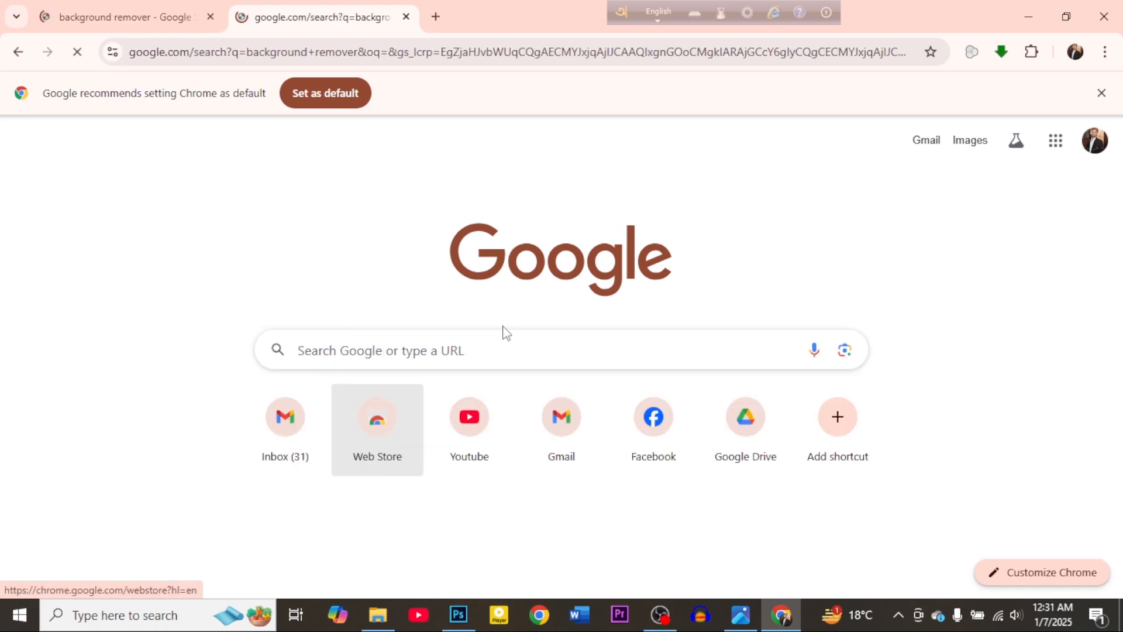
pyautogui.scroll(-3, 724, 382)
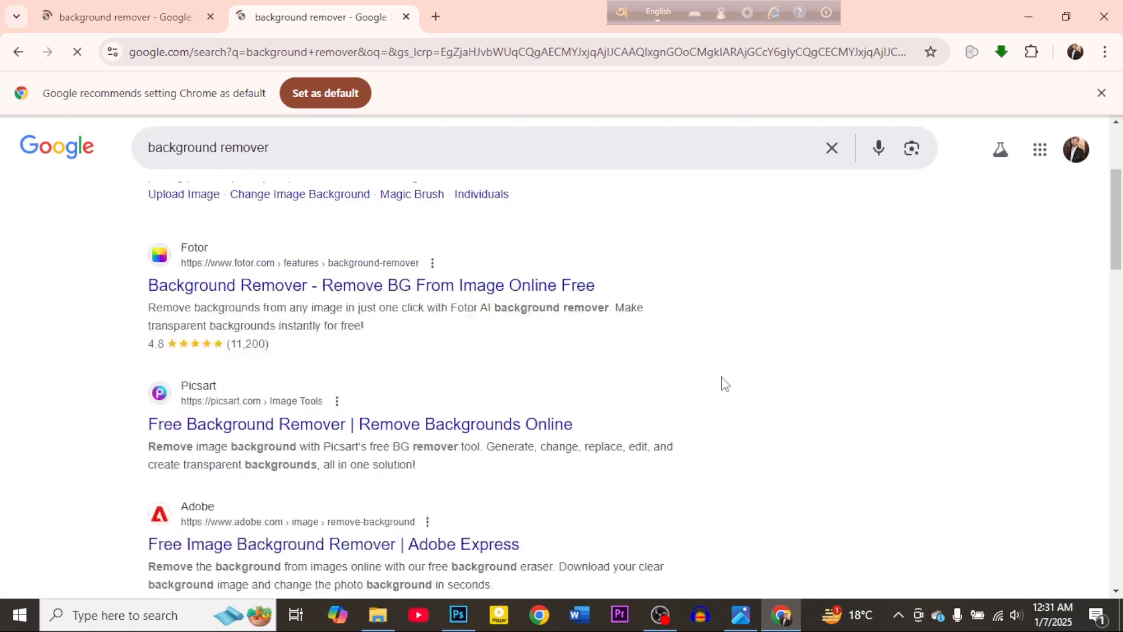
pyautogui.scroll(3, 708, 386)
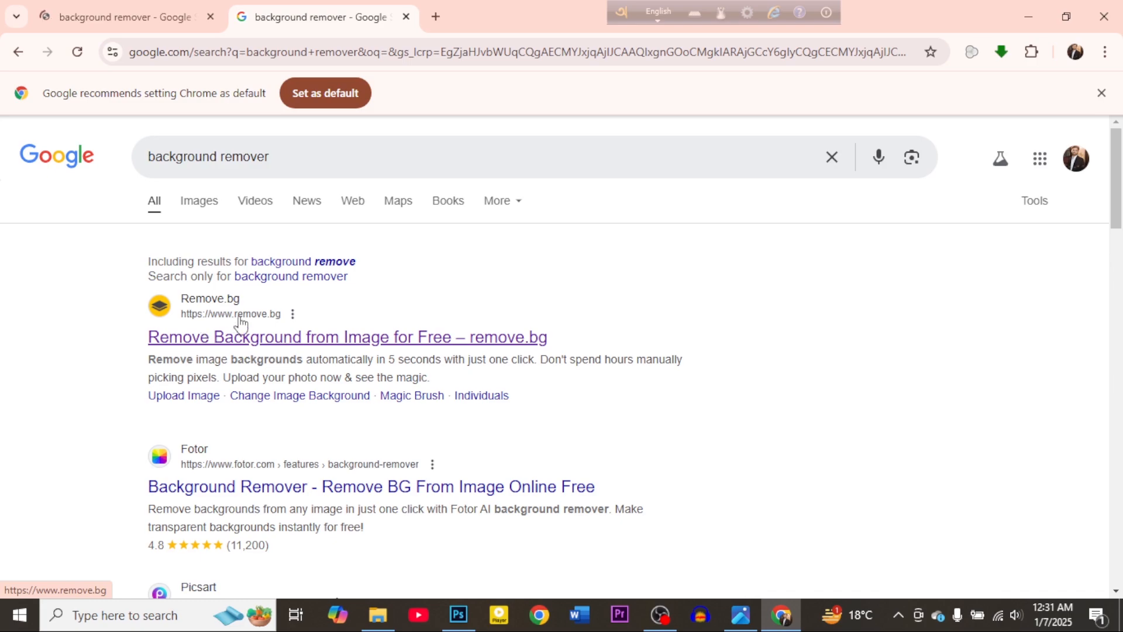
pyautogui.click(285, 340)
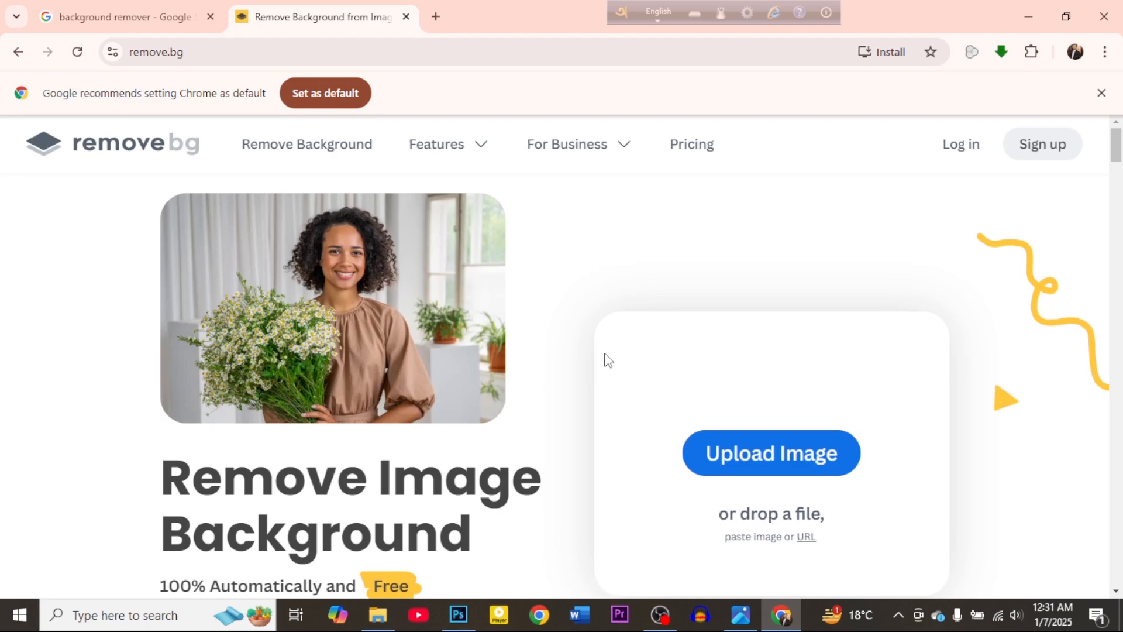
# Start an image upload on remove.bg and browse to the New Volume (G:) drive.
pyautogui.scroll(-4, 589, 338)
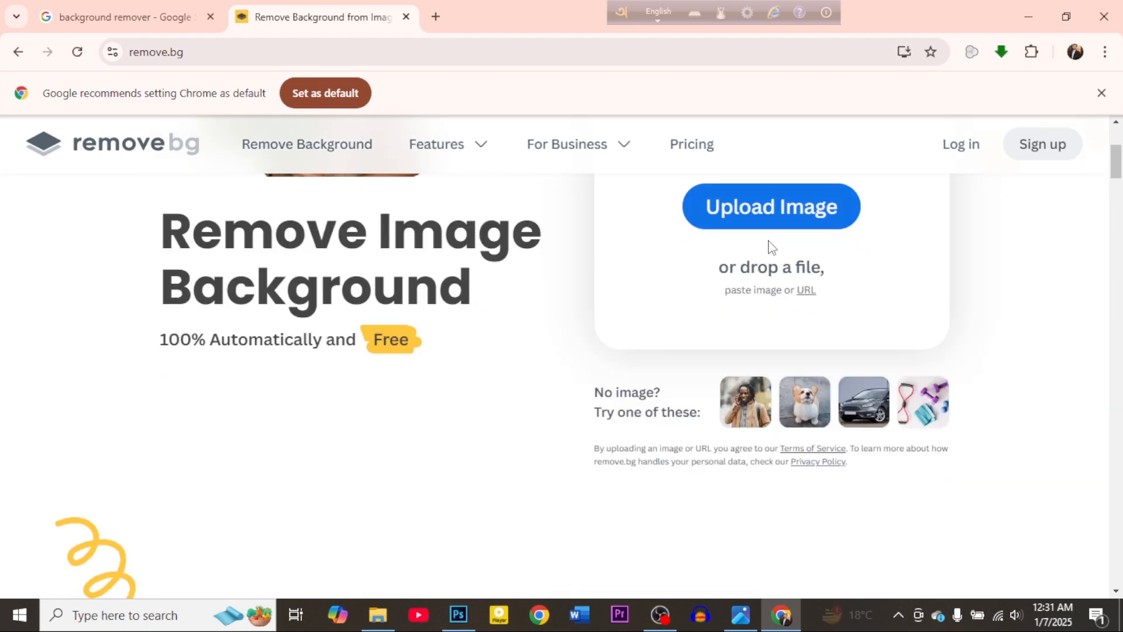
pyautogui.click(757, 300)
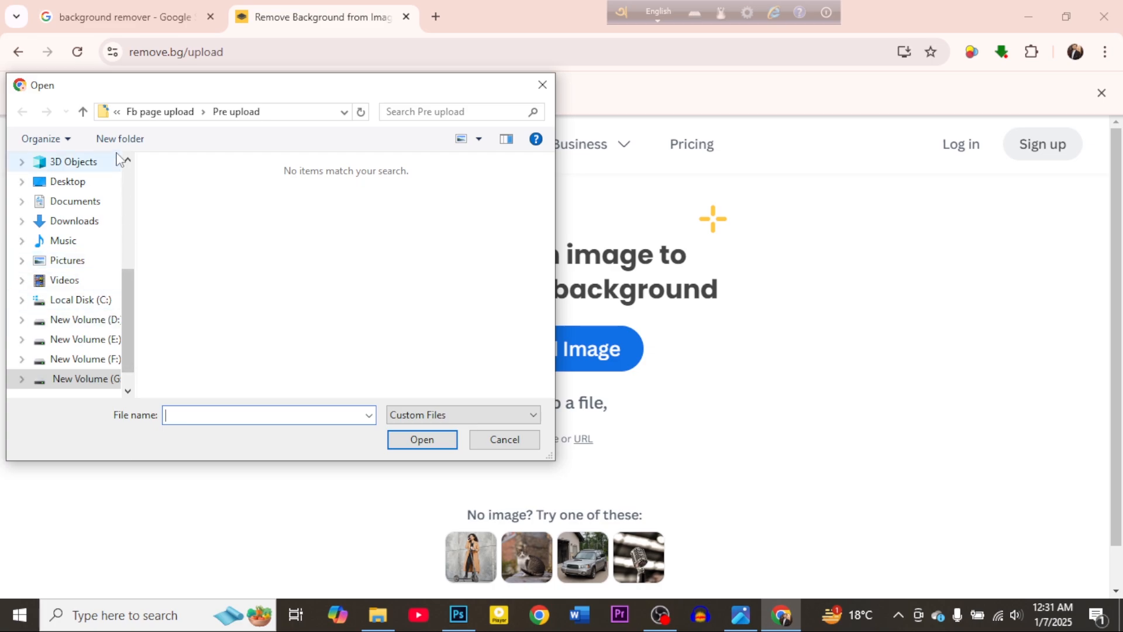
pyautogui.click(82, 112)
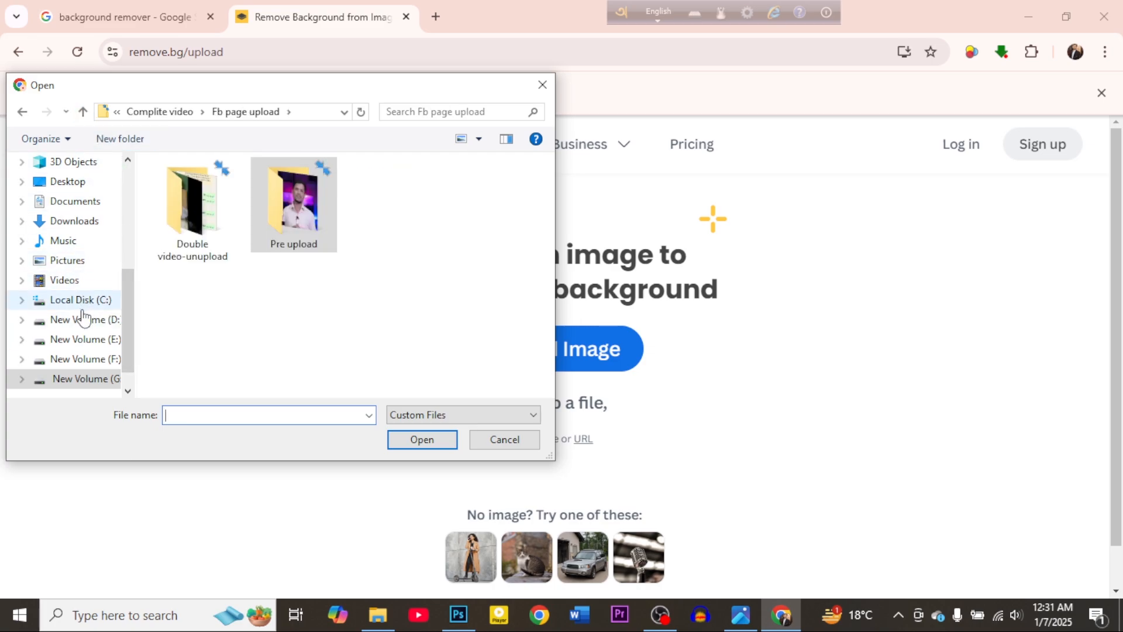
pyautogui.scroll(-1, 82, 316)
pyautogui.click(88, 341)
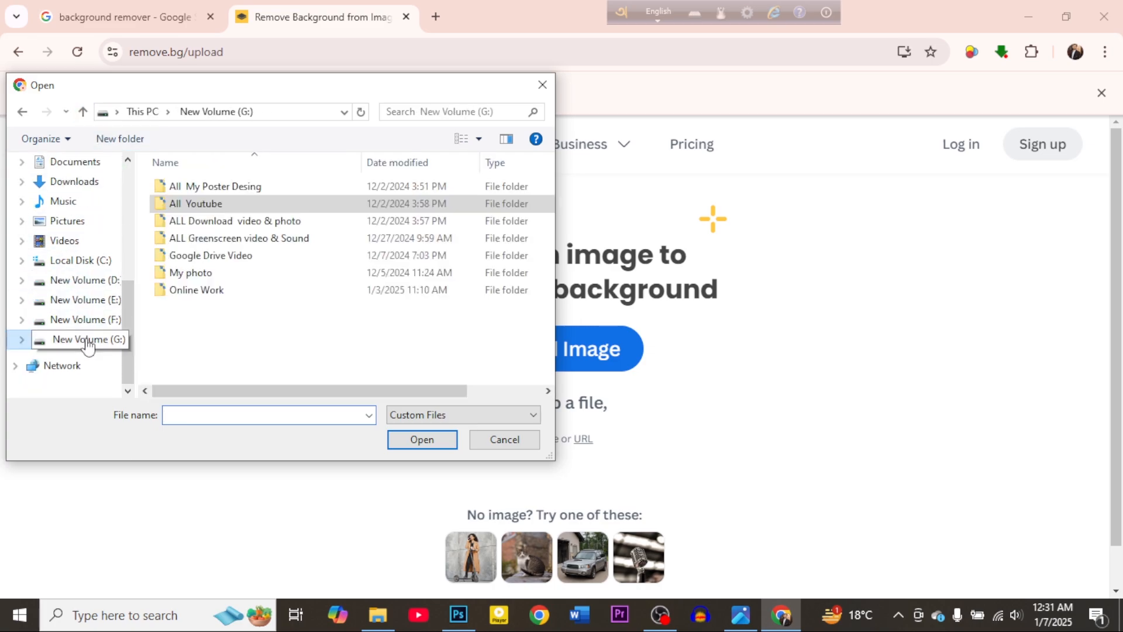
pyautogui.doubleClick(246, 292)
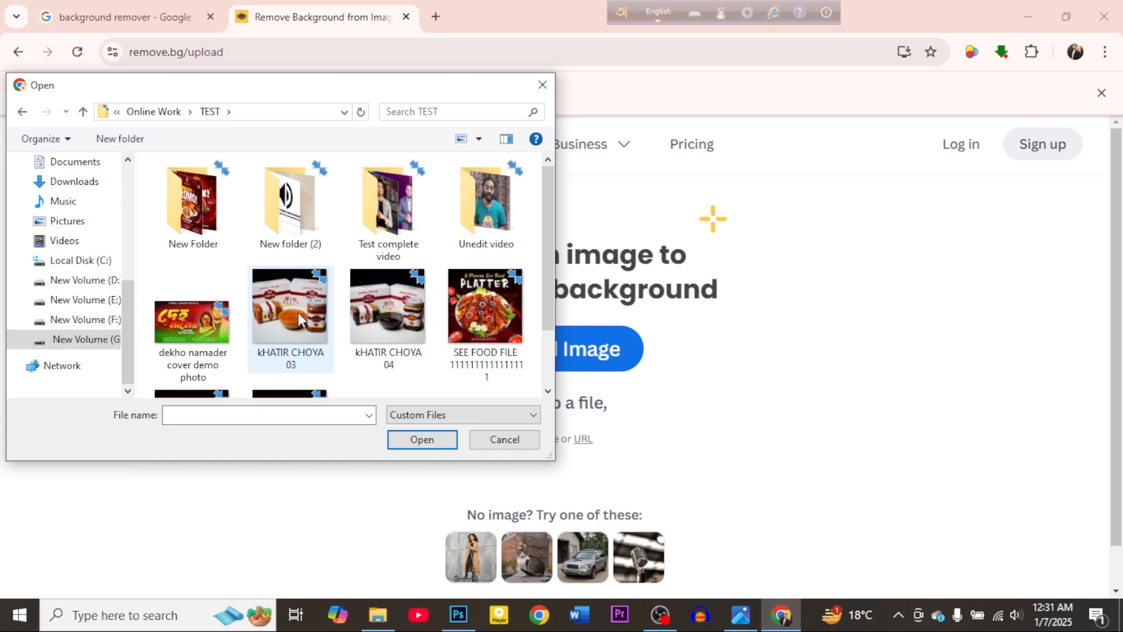
pyautogui.scroll(-1, 339, 316)
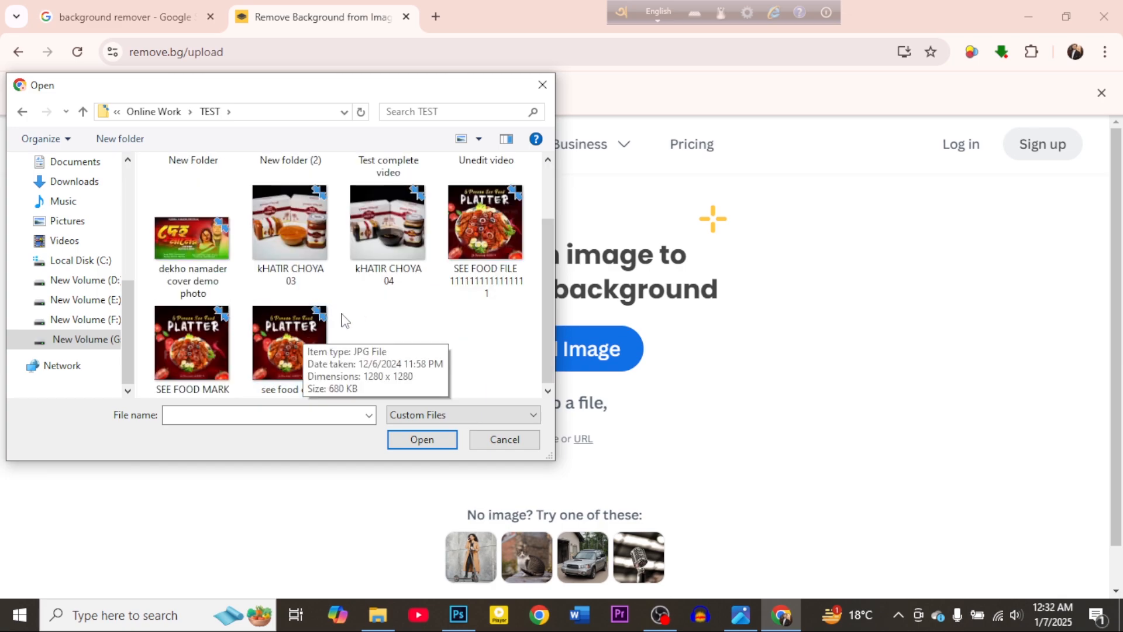
pyautogui.scroll(1, 342, 316)
pyautogui.click(305, 314)
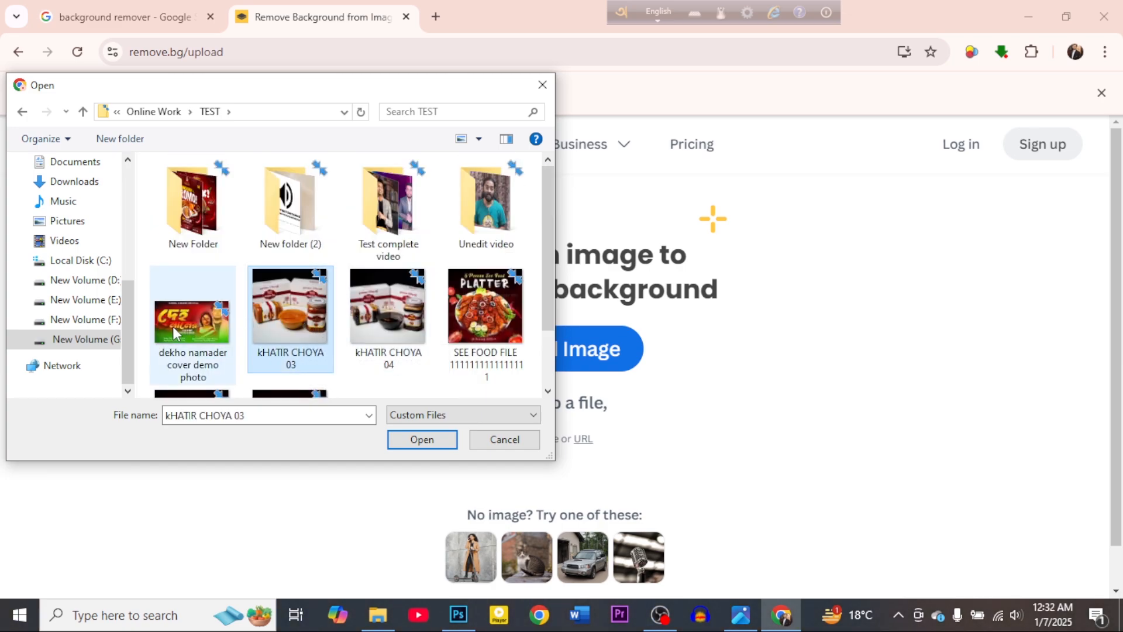
pyautogui.click(97, 341)
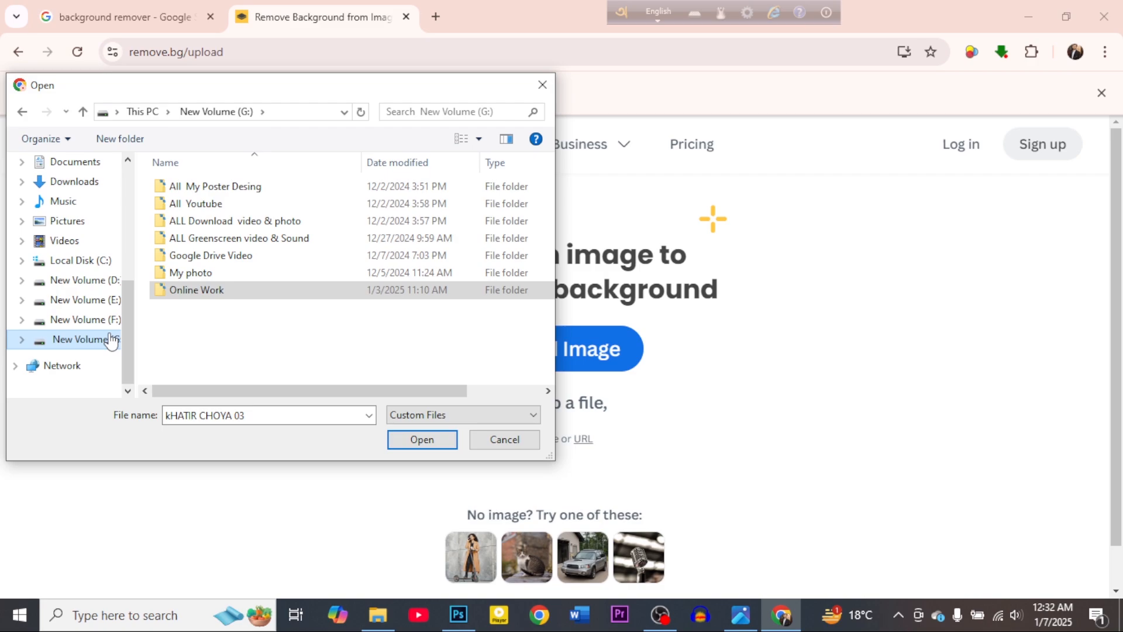
pyautogui.doubleClick(234, 277)
pyautogui.click(204, 227)
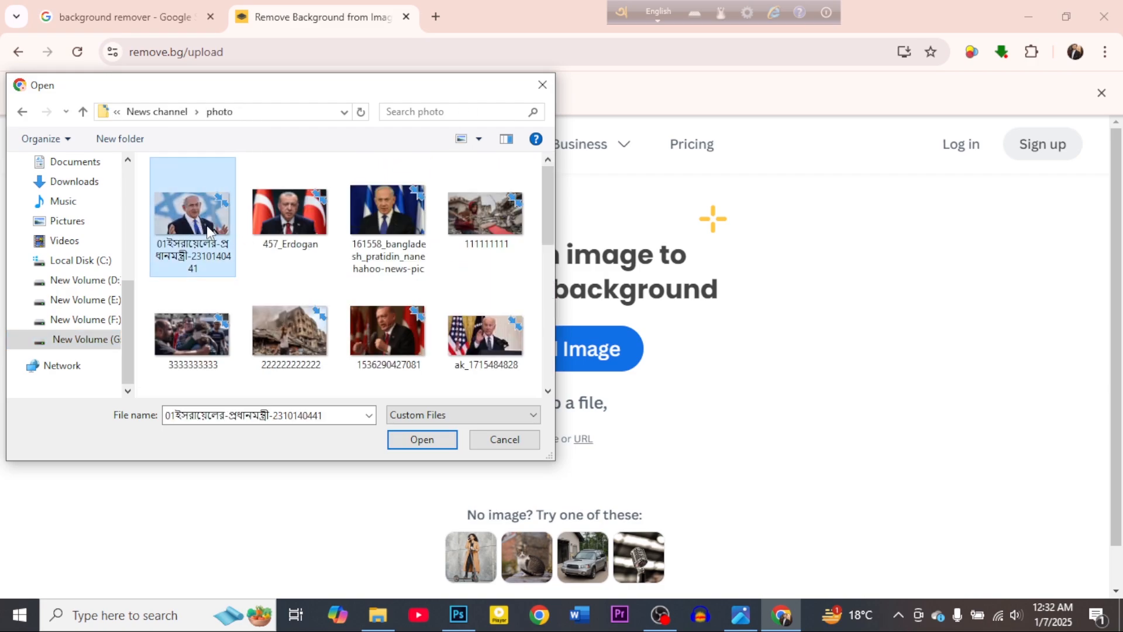
pyautogui.click(422, 440)
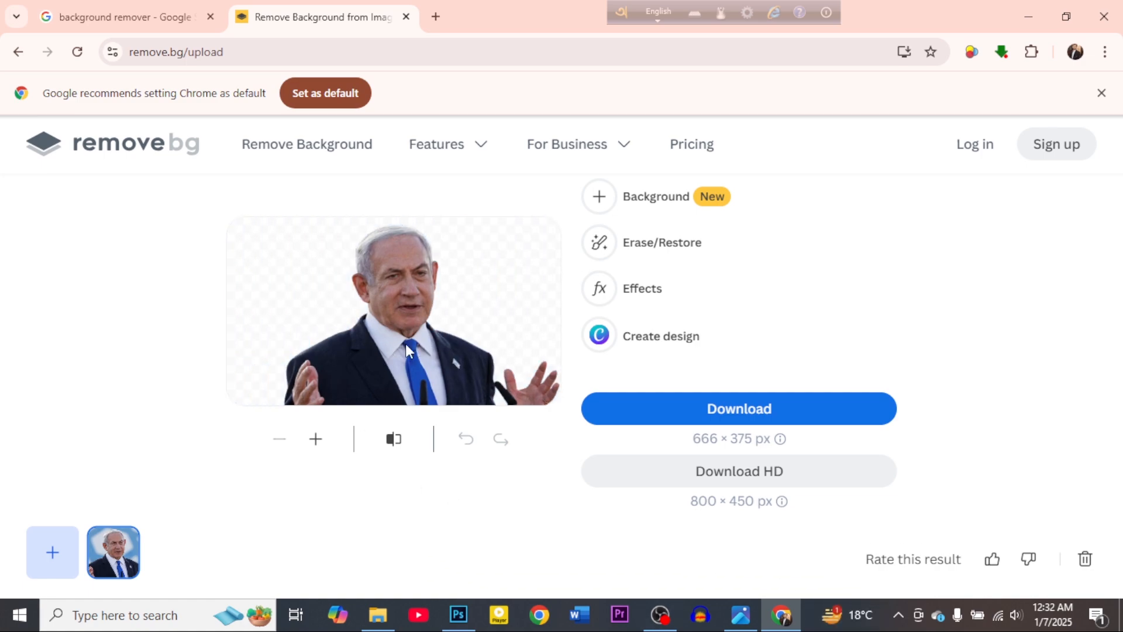
# Download the background-removed image at 666 × 375 px, open the downloaded PNG to check the cutout, and close it.
pyautogui.click(740, 410)
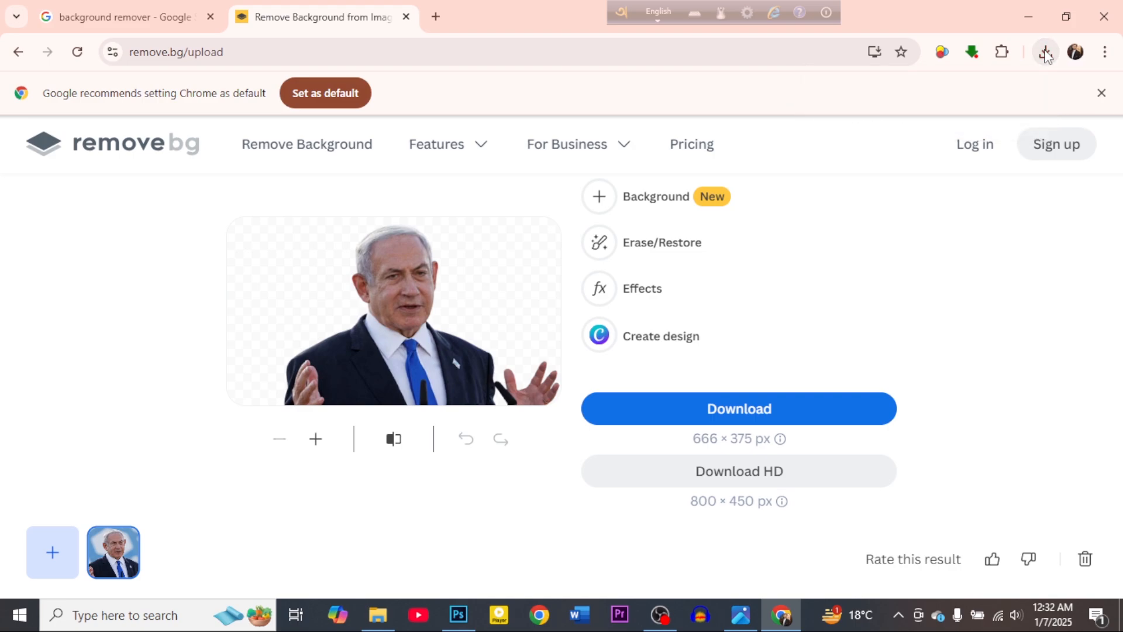
pyautogui.click(1046, 54)
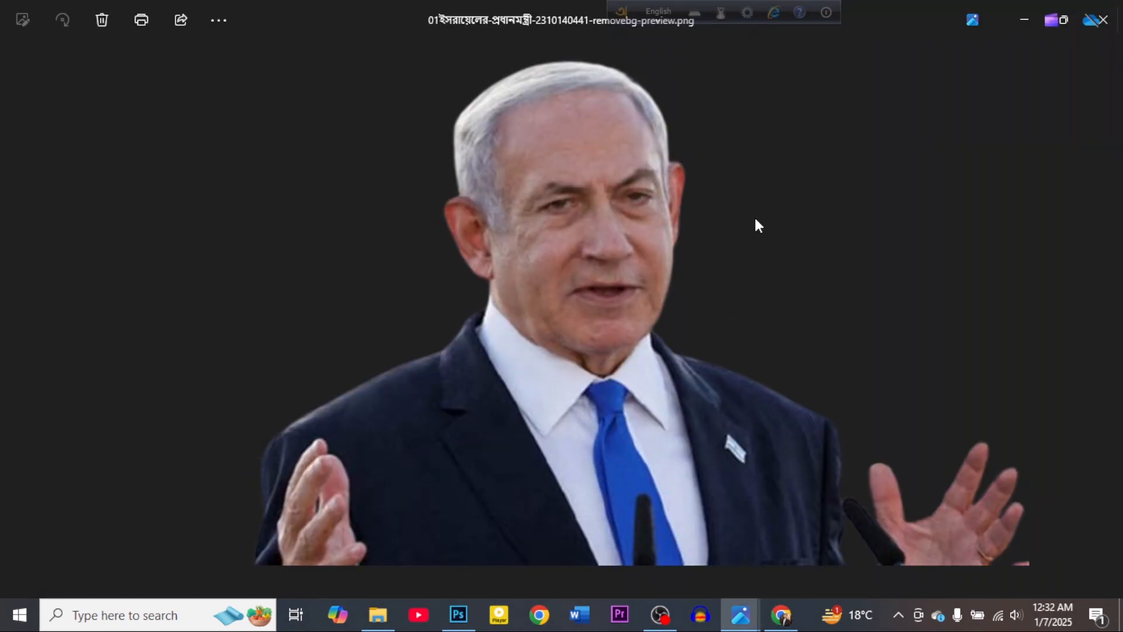
pyautogui.click(1104, 16)
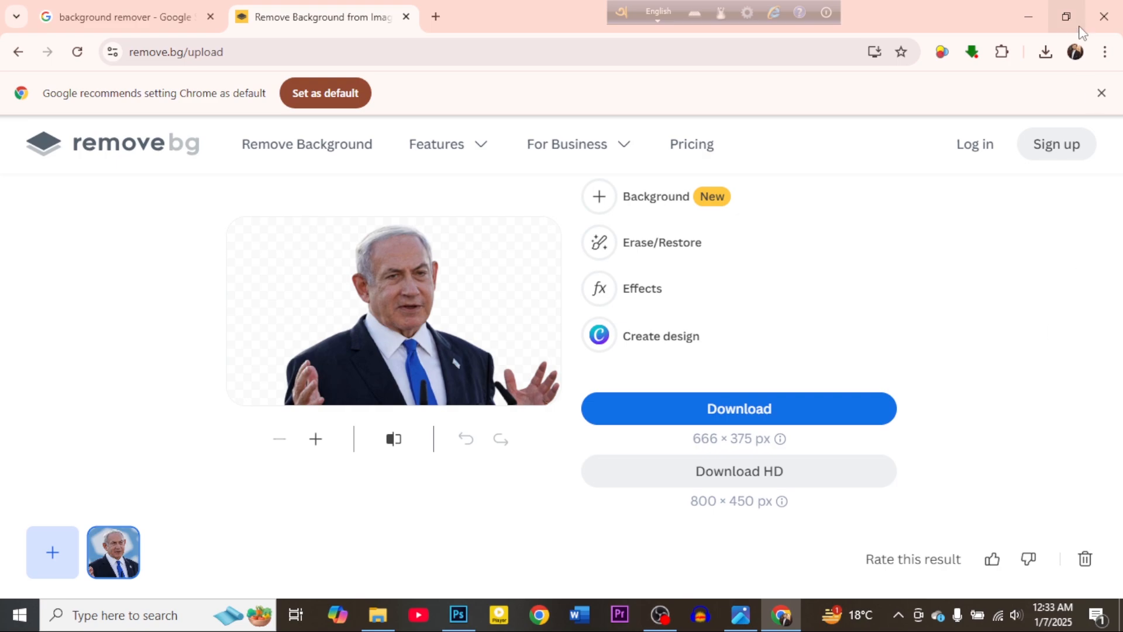
# Switch back to Photoshop and save the poster as a JPEG named "pushpa 02" in the Pushpa 02 folder.
pyautogui.click(1036, 12)
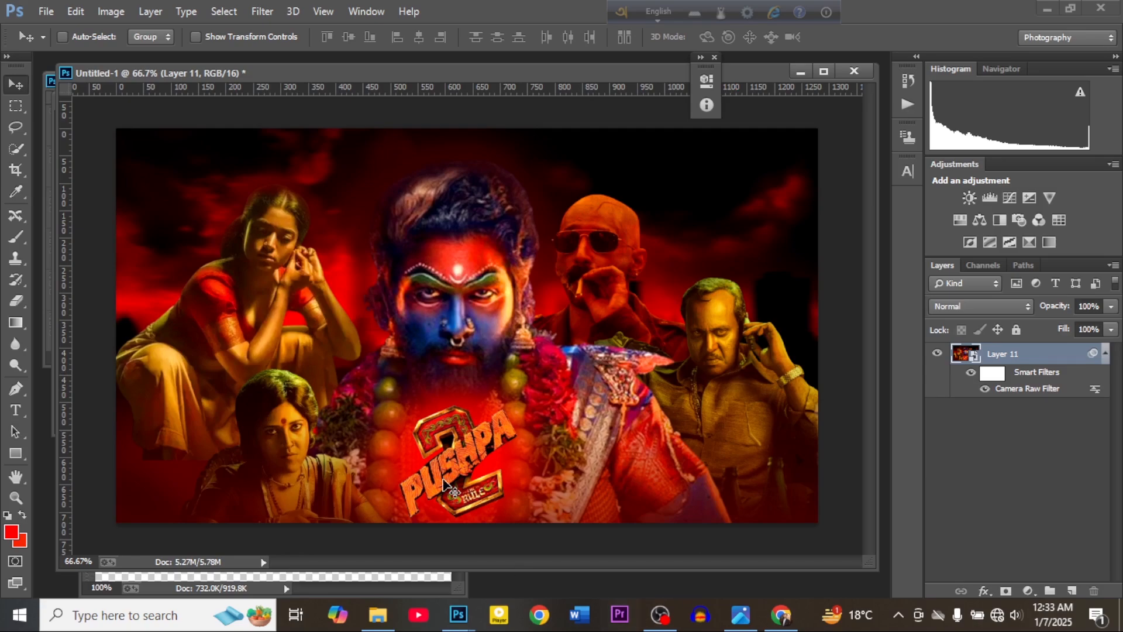
pyautogui.click(47, 11)
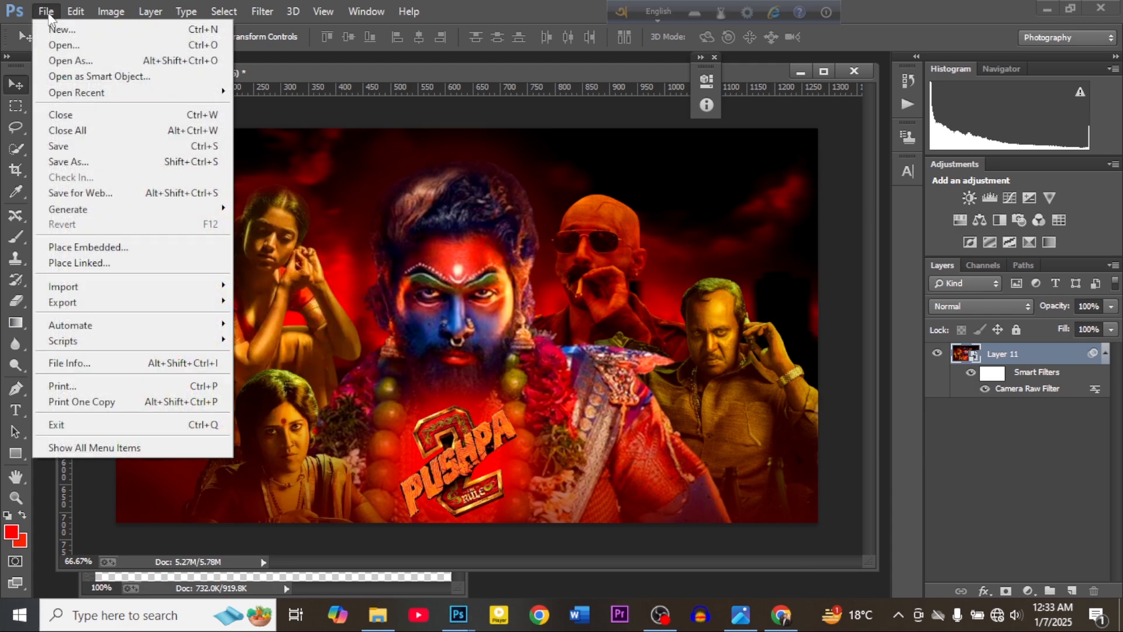
pyautogui.click(69, 163)
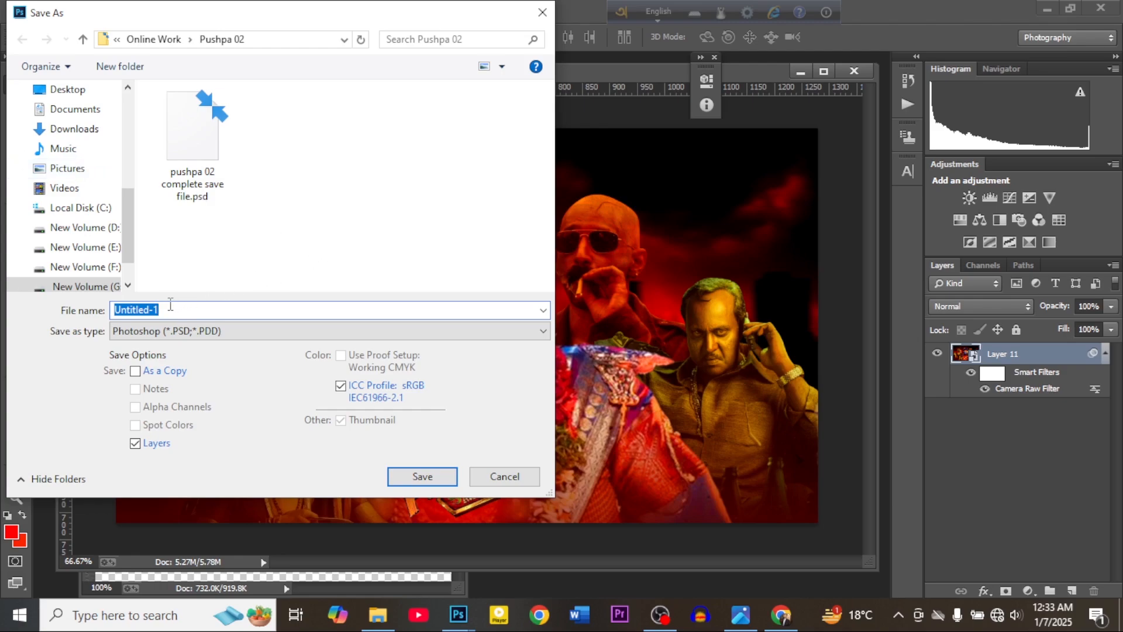
pyautogui.write('pushpa 02')
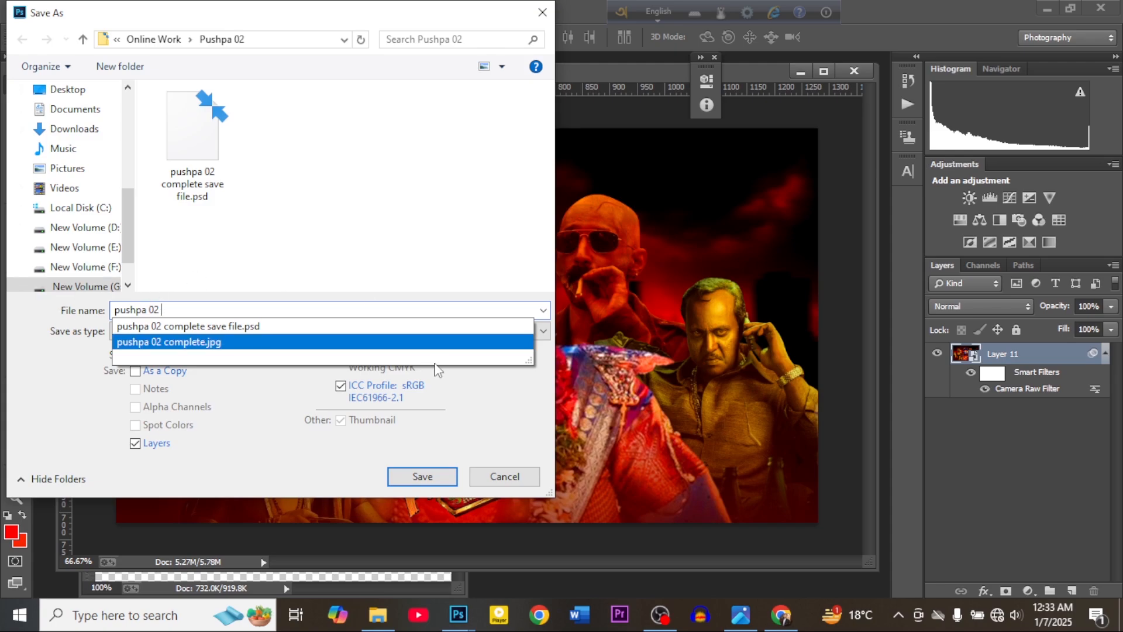
pyautogui.click(426, 481)
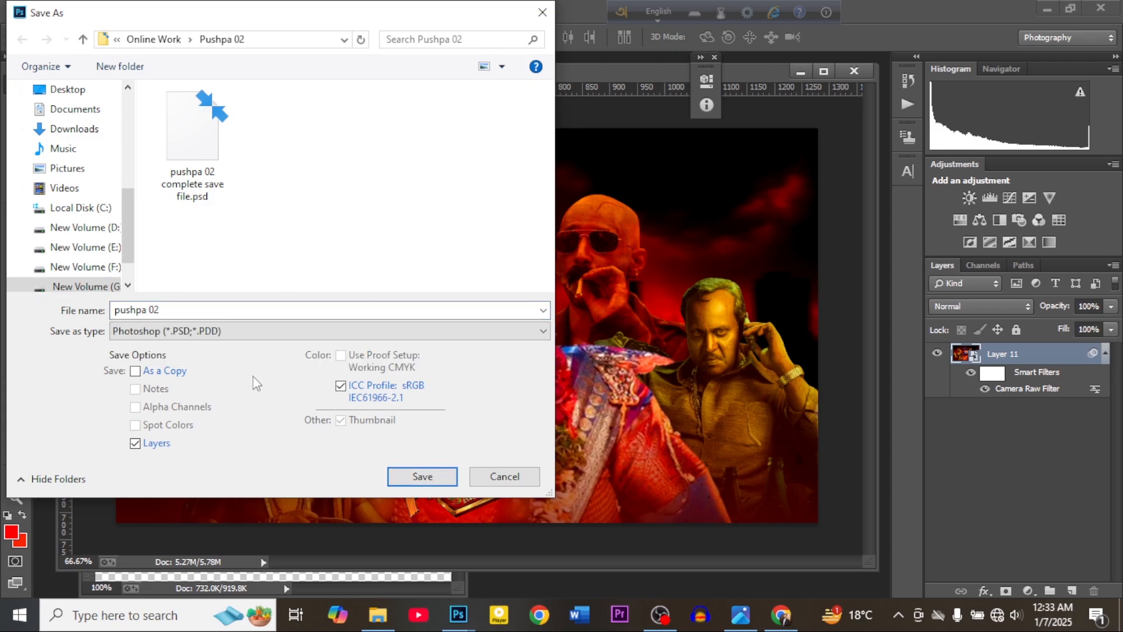
pyautogui.click(258, 334)
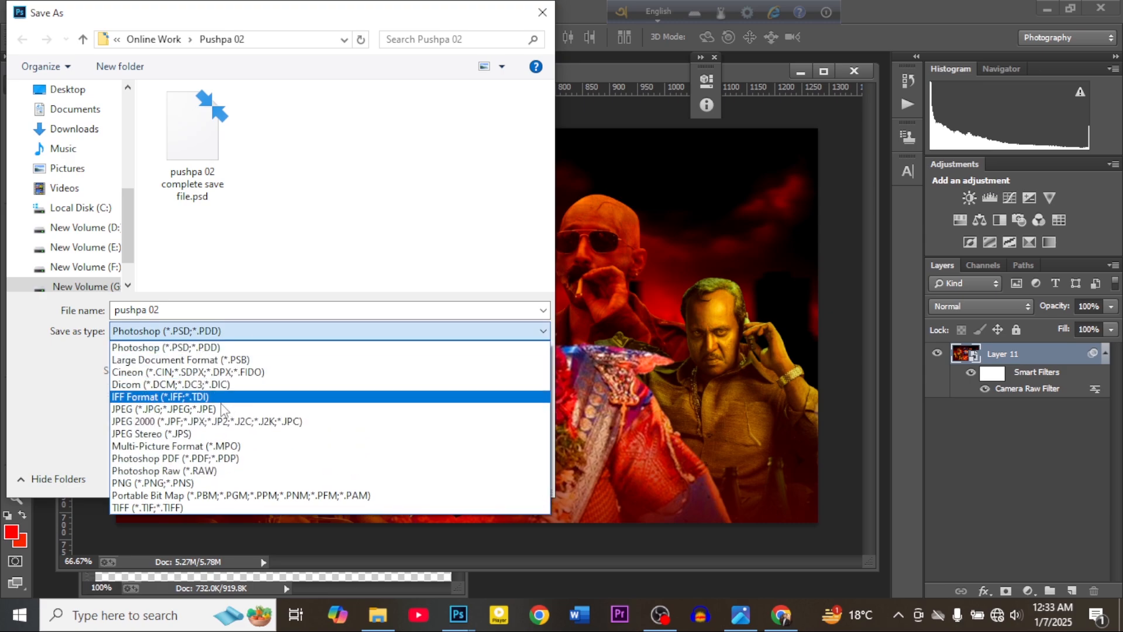
pyautogui.click(210, 409)
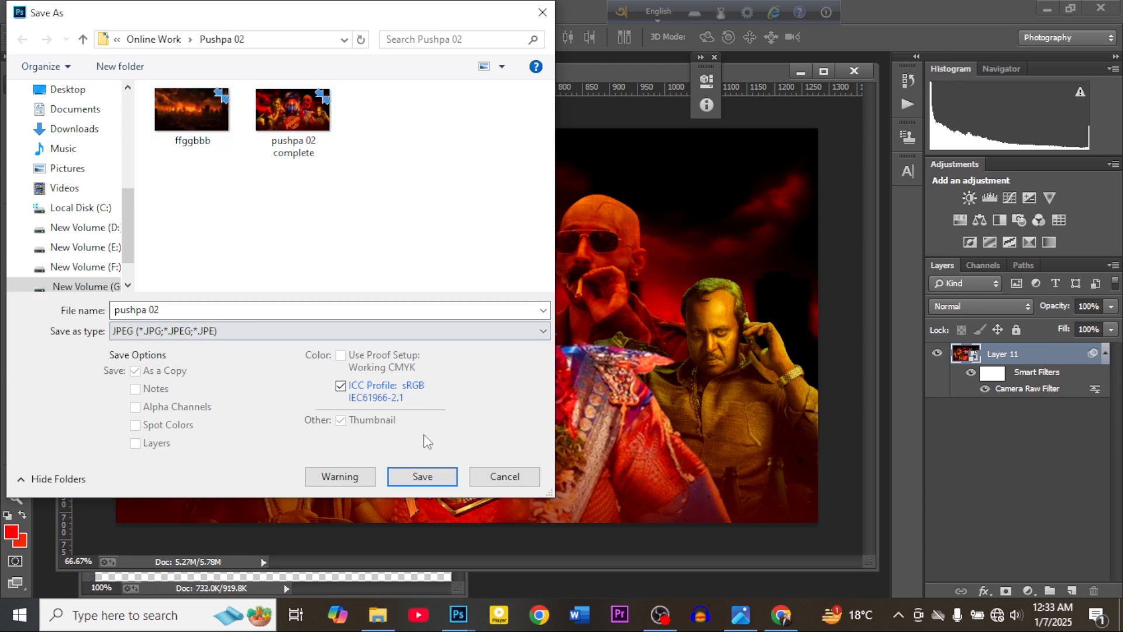
pyautogui.click(419, 477)
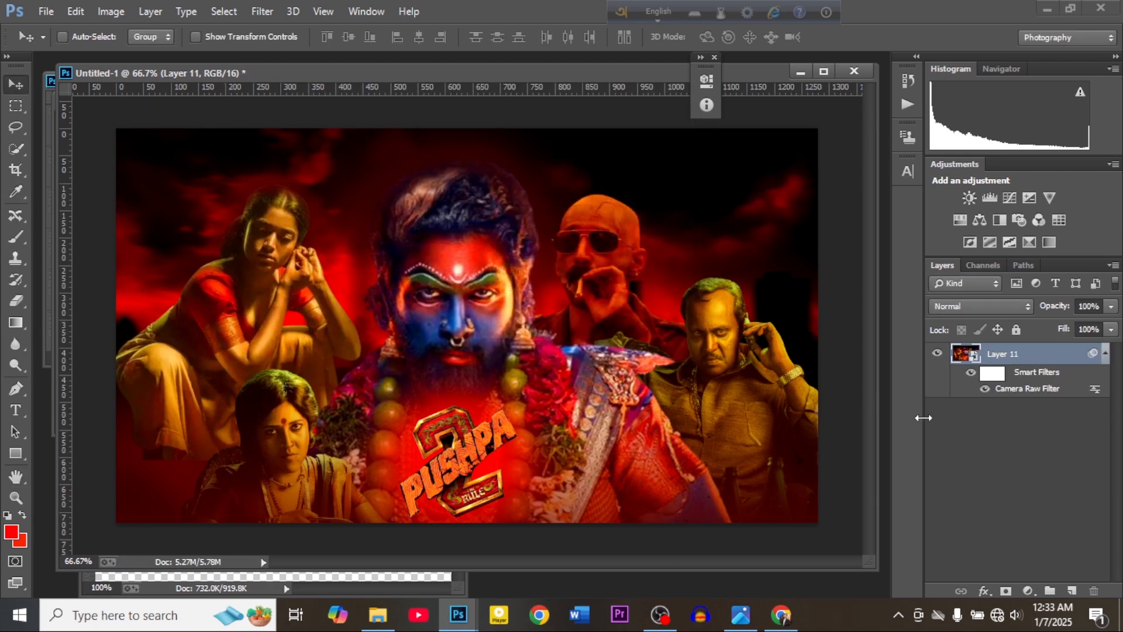
# Switch to File Explorer and open the saved pushpa 02 image from the Pushpa 02 folder for viewing.
pyautogui.click(377, 614)
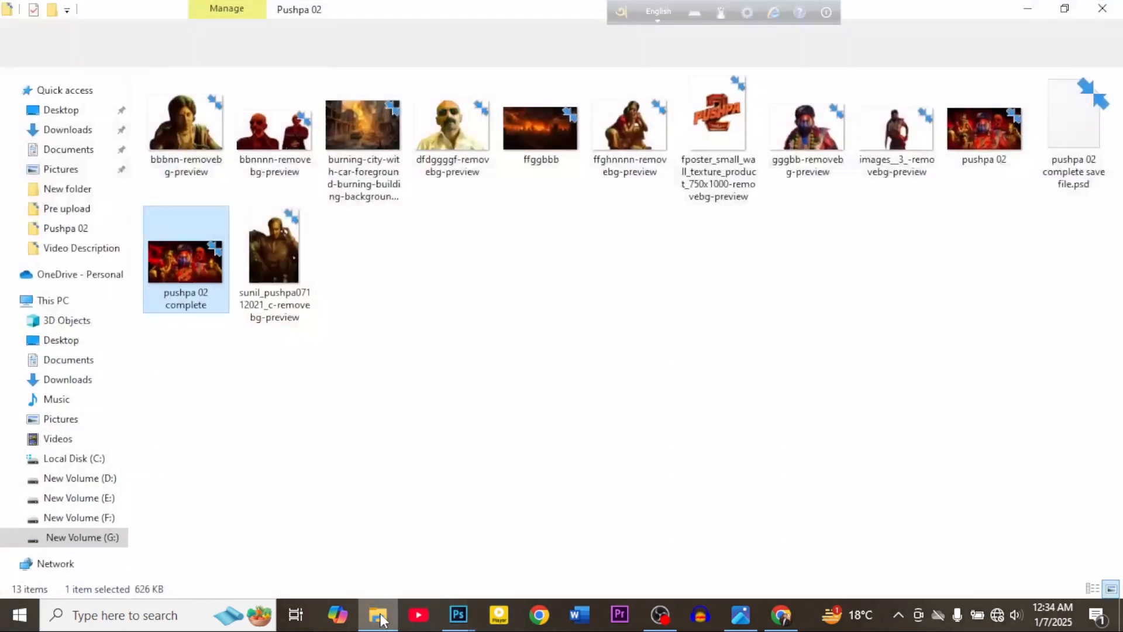
pyautogui.click(636, 415)
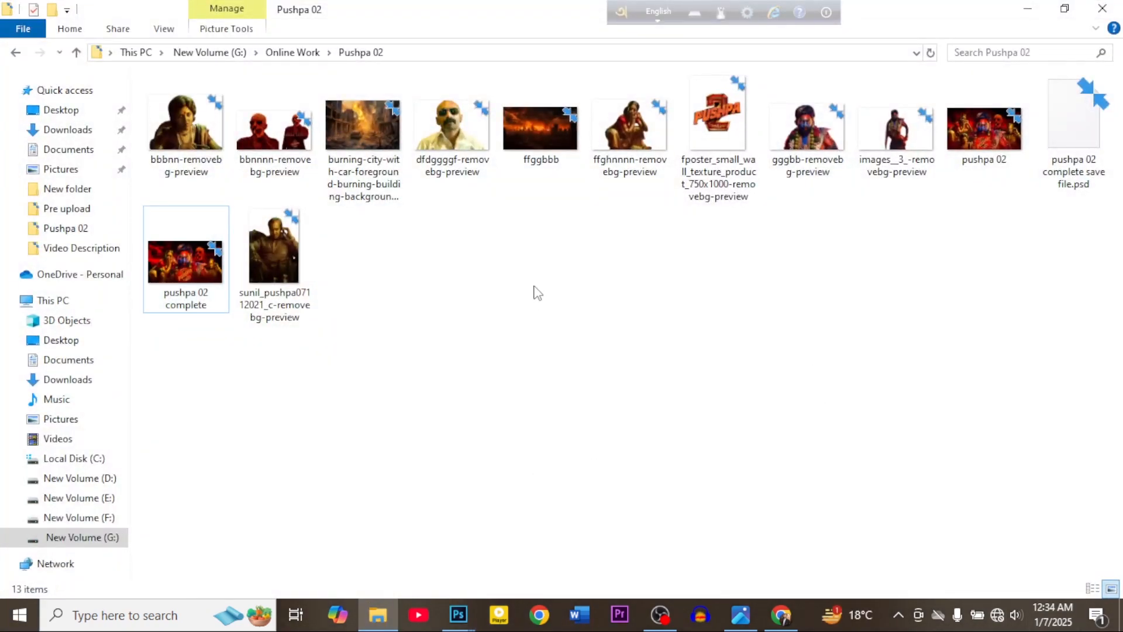
pyautogui.doubleClick(989, 146)
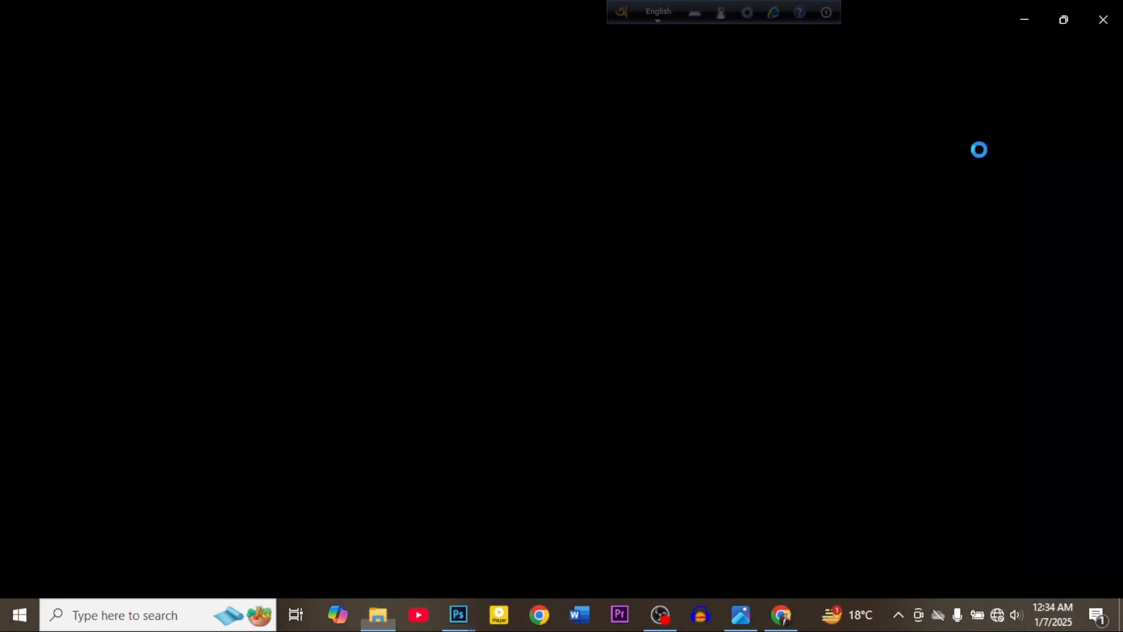